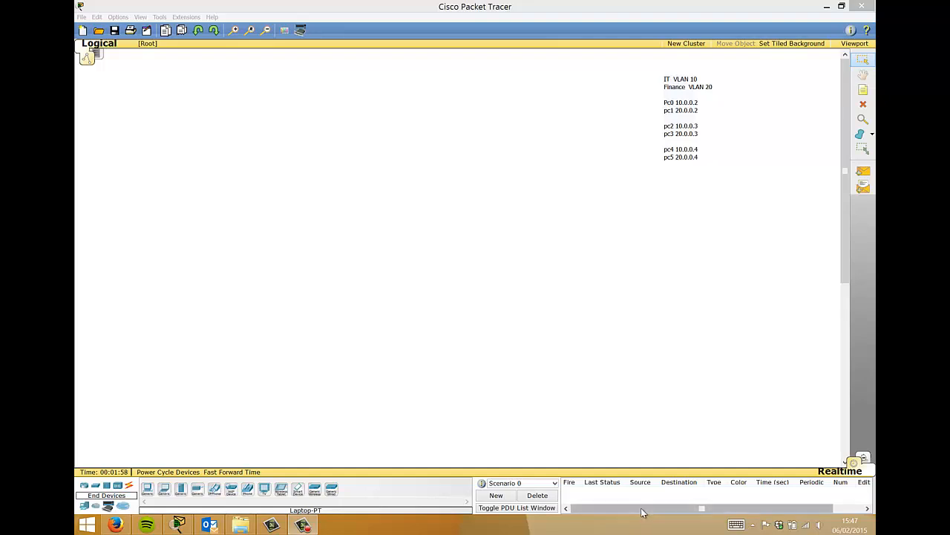
- Place five Laptop-PT devices, Laptop0 through Laptop4, in two staggered rows on the workspace
click(164, 489)
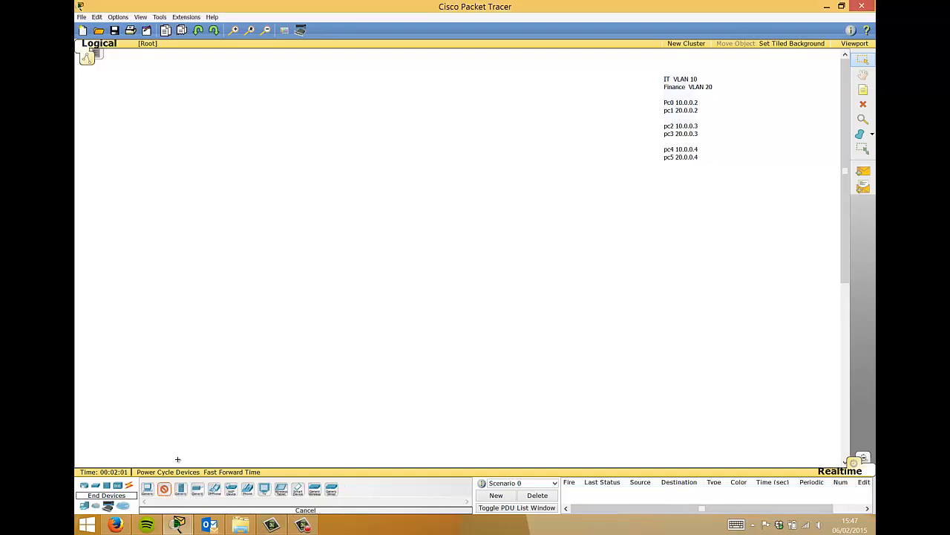
click(178, 318)
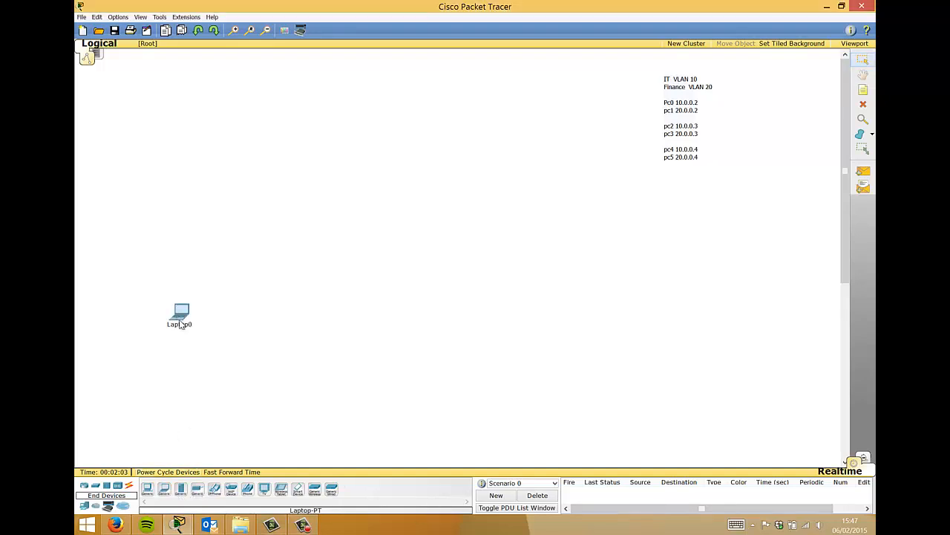
click(164, 488)
click(223, 379)
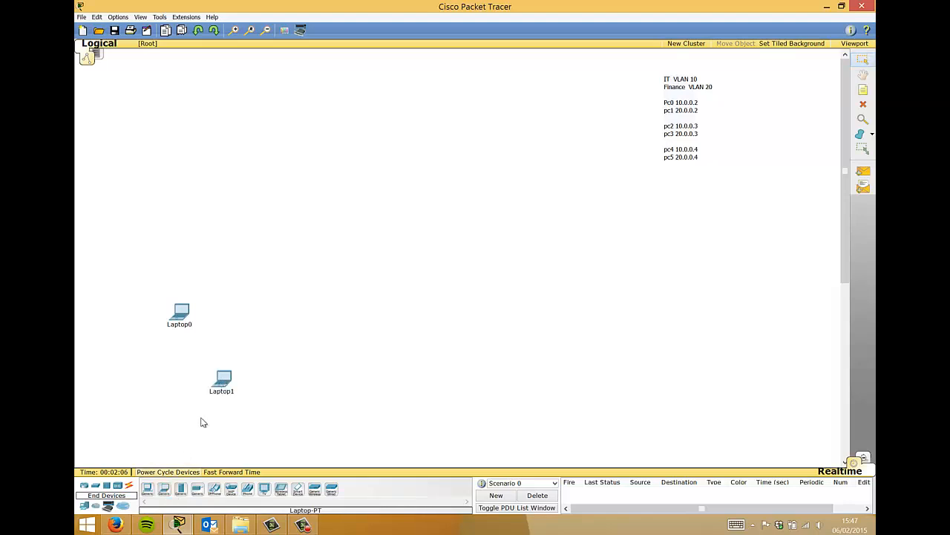
click(168, 491)
click(363, 327)
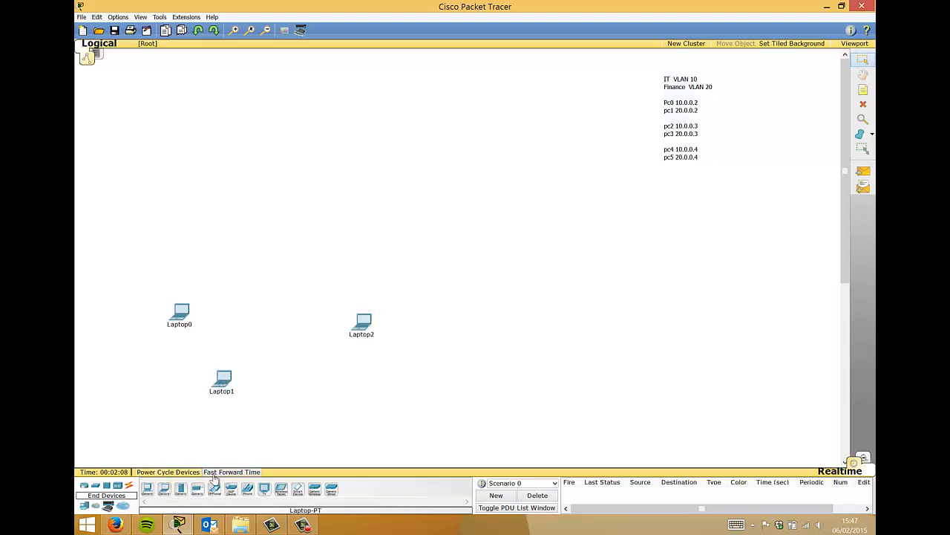
click(164, 489)
click(391, 395)
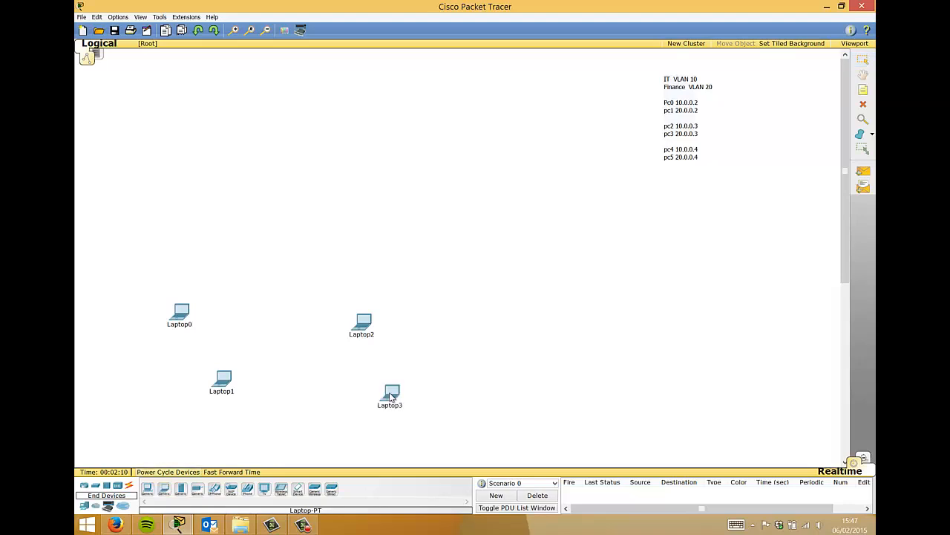
click(165, 489)
click(580, 311)
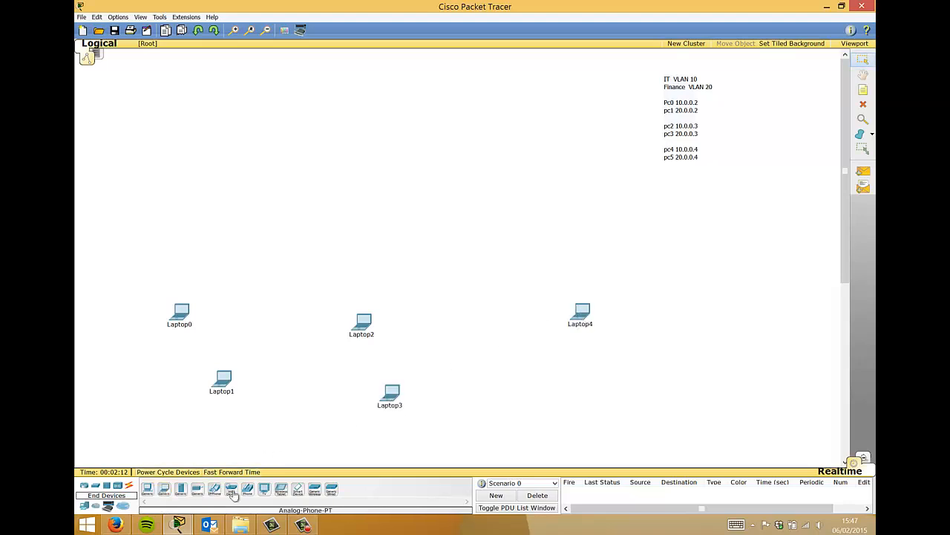
- Undo the mistakenly placed server and put Laptop5 at the lower right instead
click(181, 492)
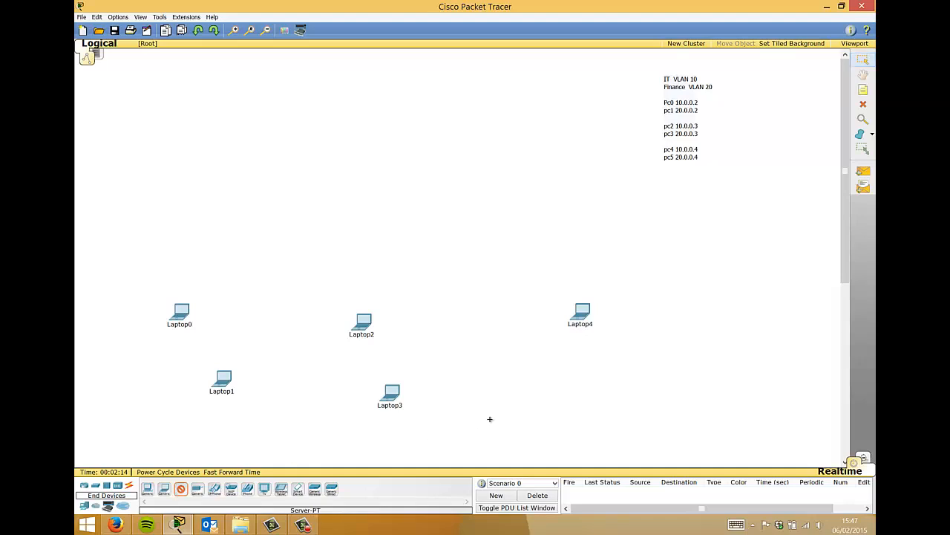
click(610, 393)
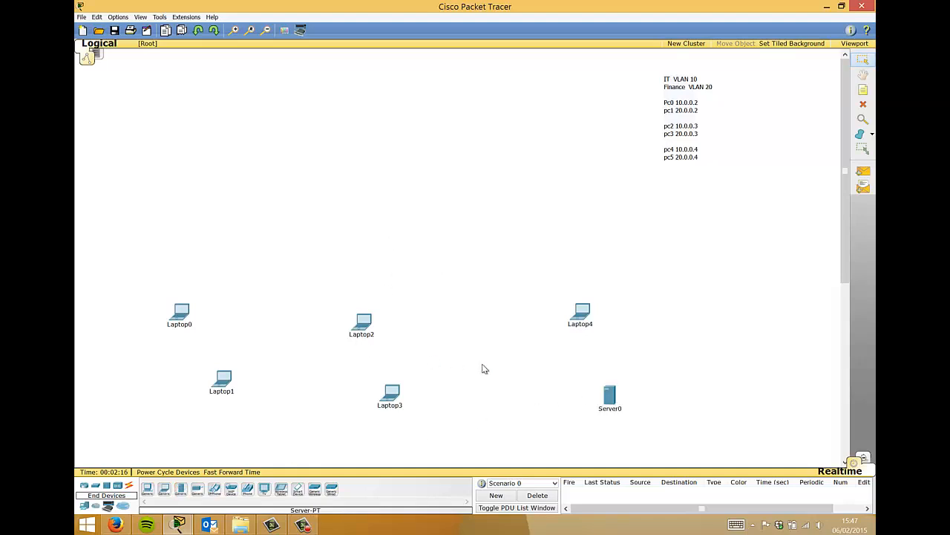
key(ctrl+z)
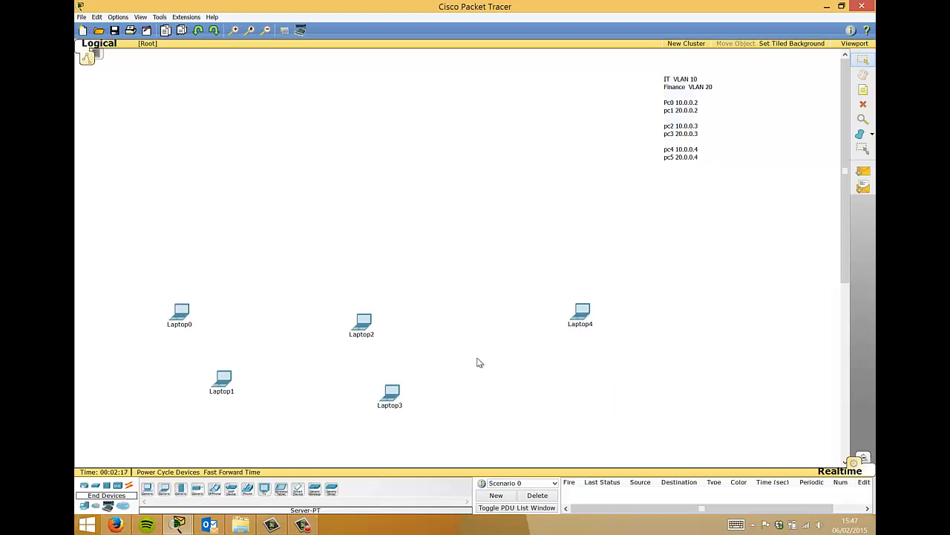
click(176, 492)
click(605, 393)
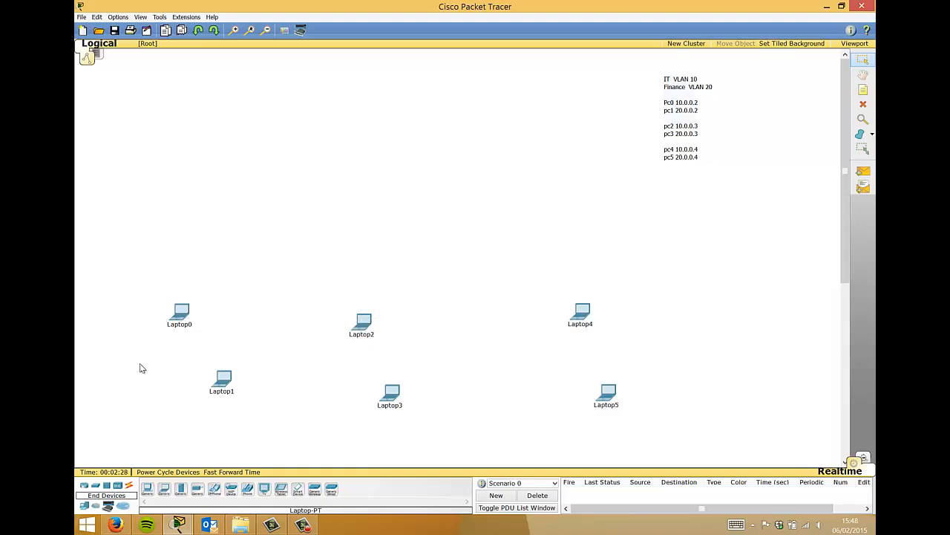
click(180, 313)
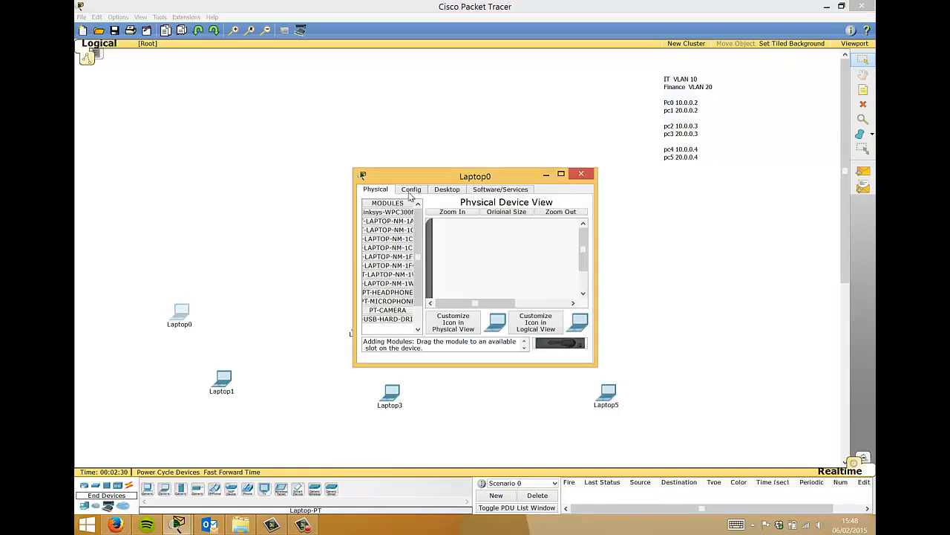
- Rename Laptop0 to pc0 and give it IP 10.0.0.2 with mask 255.255.255.0
click(411, 191)
double_click(499, 217)
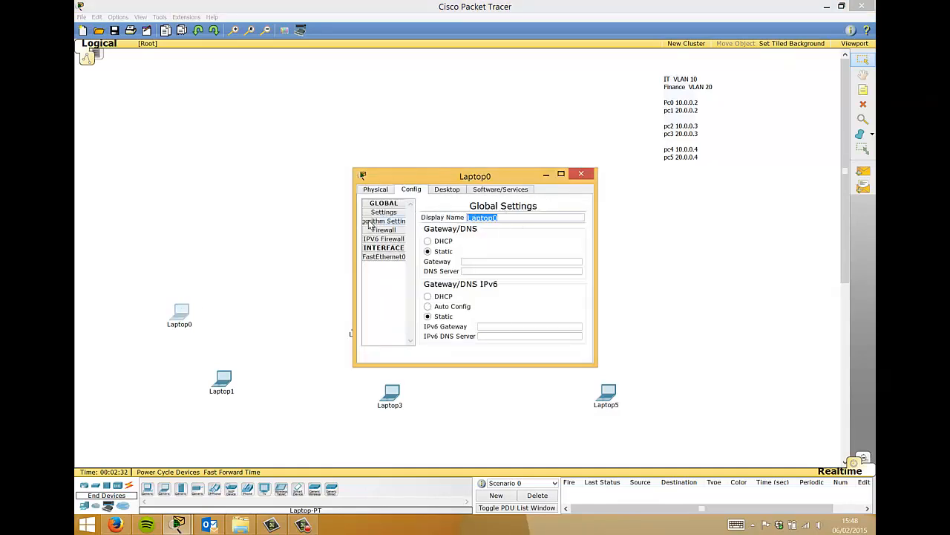
text(pc0)
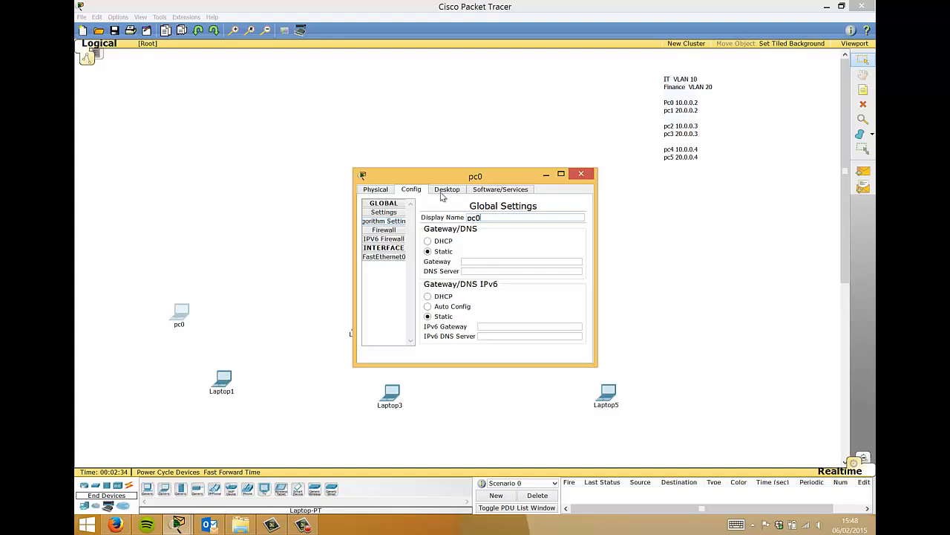
click(441, 193)
click(391, 218)
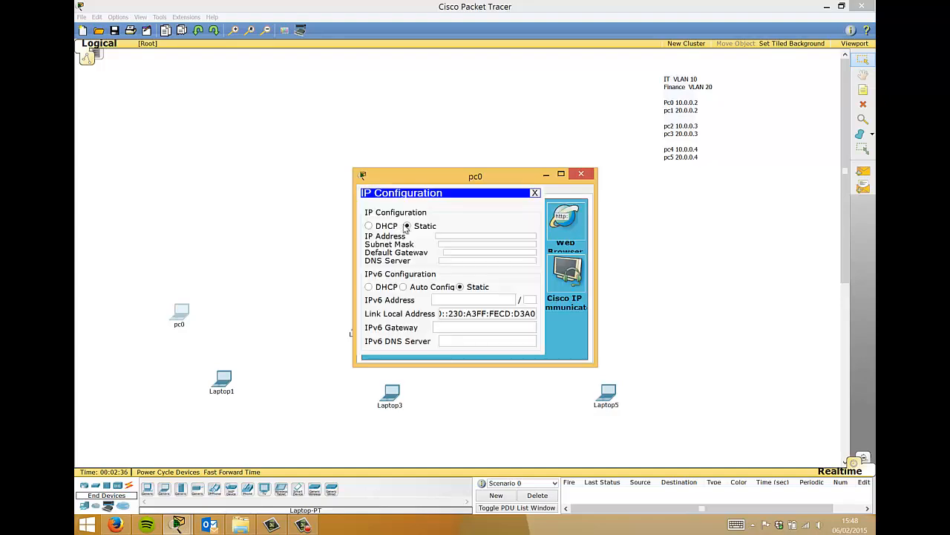
text(10.0.0.2)
key(Tab)
text(2)
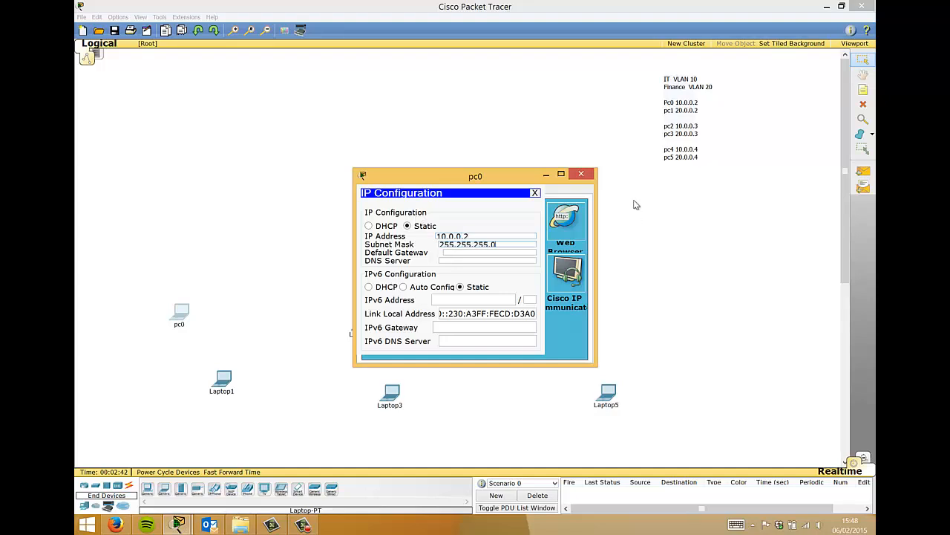
click(581, 174)
- Rename Laptop1 to pc1 and give it IP 20.0.0.2 with mask 255.255.255.0
click(223, 378)
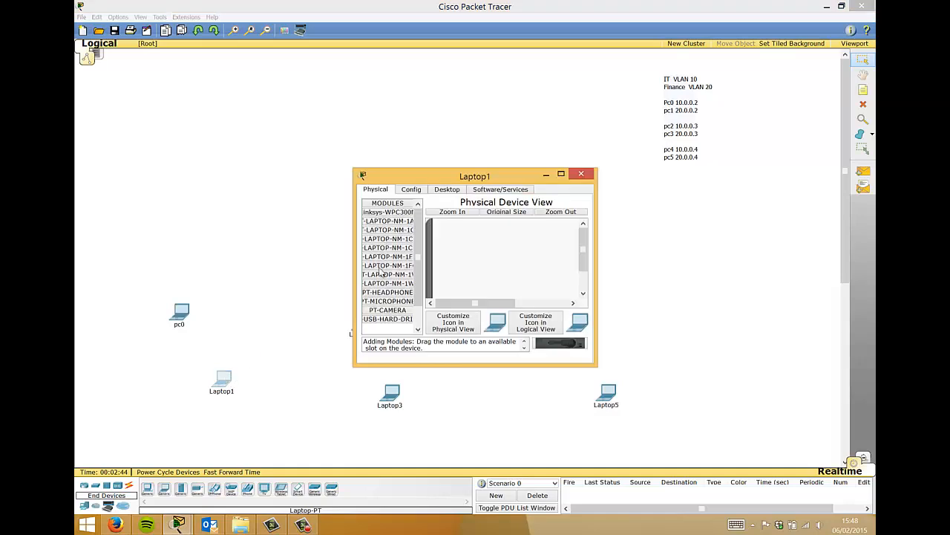
click(410, 189)
drag(513, 217, 355, 235)
text(p)
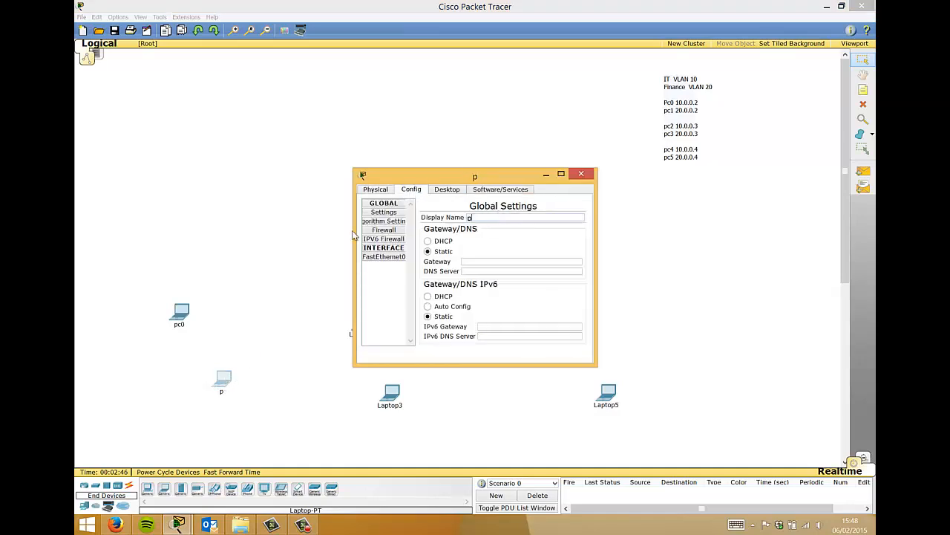
text(c1)
click(446, 191)
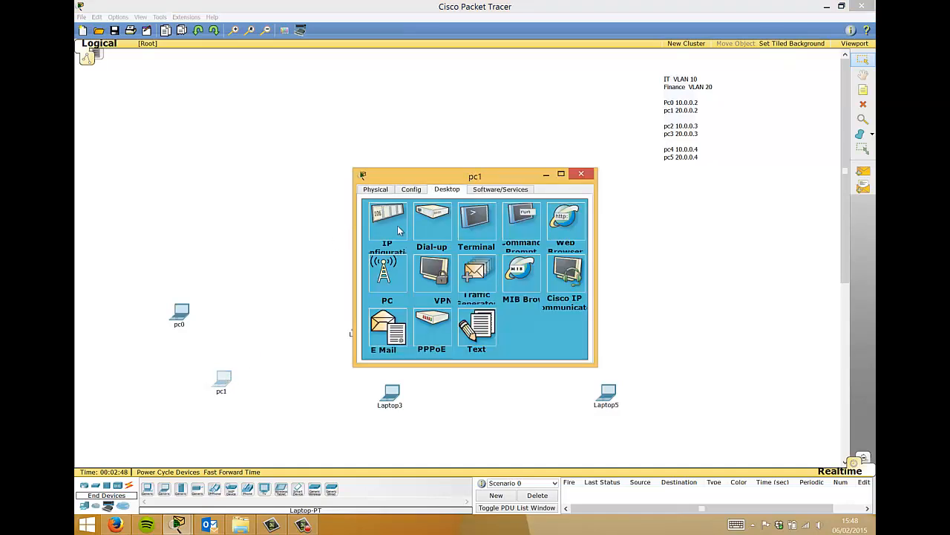
click(393, 227)
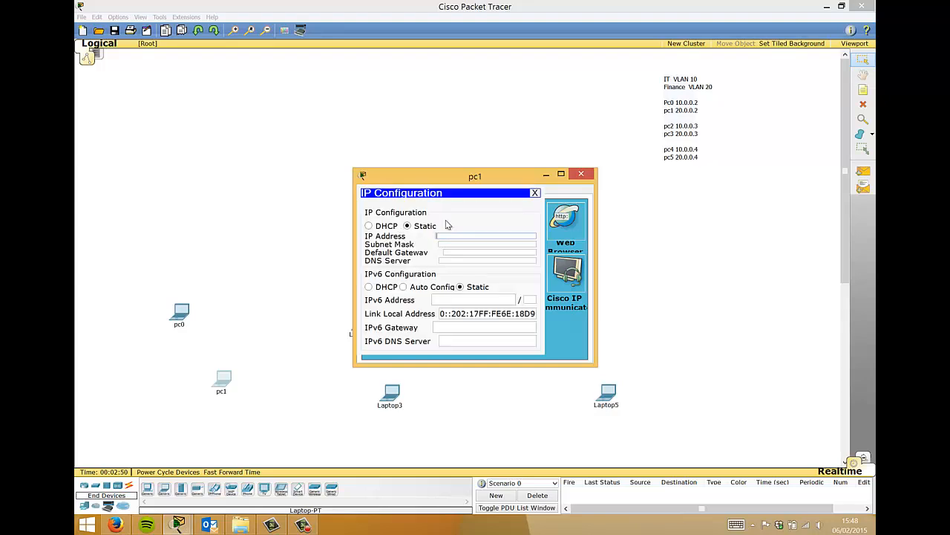
text(20.0.0.2)
key(Tab)
text(255.255.255.)
click(581, 175)
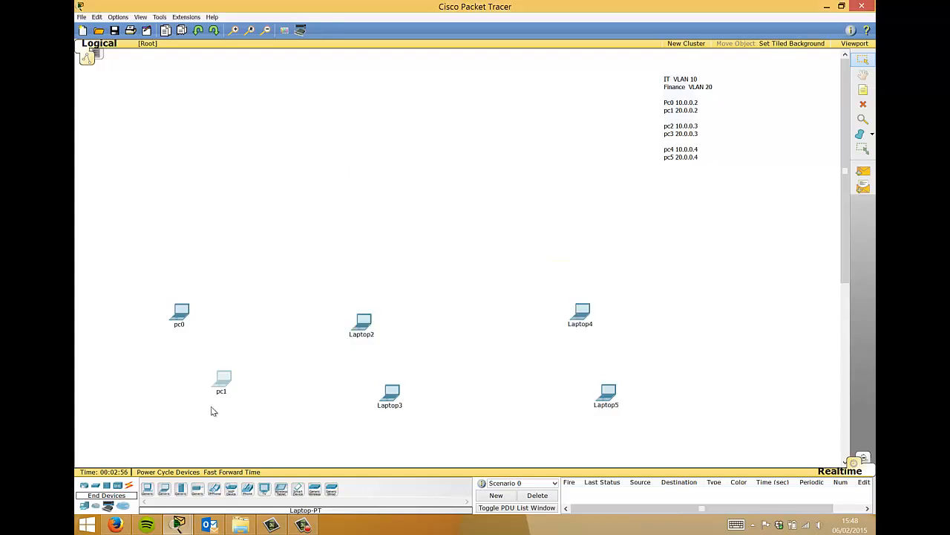
- Rename Laptop2 to pc2 and fill in its subnet mask in IP Configuration
click(363, 324)
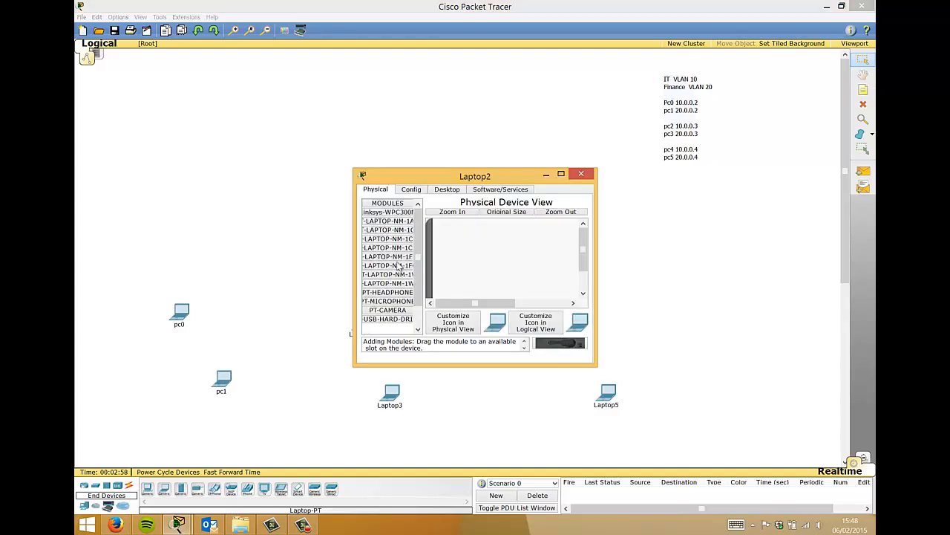
click(702, 496)
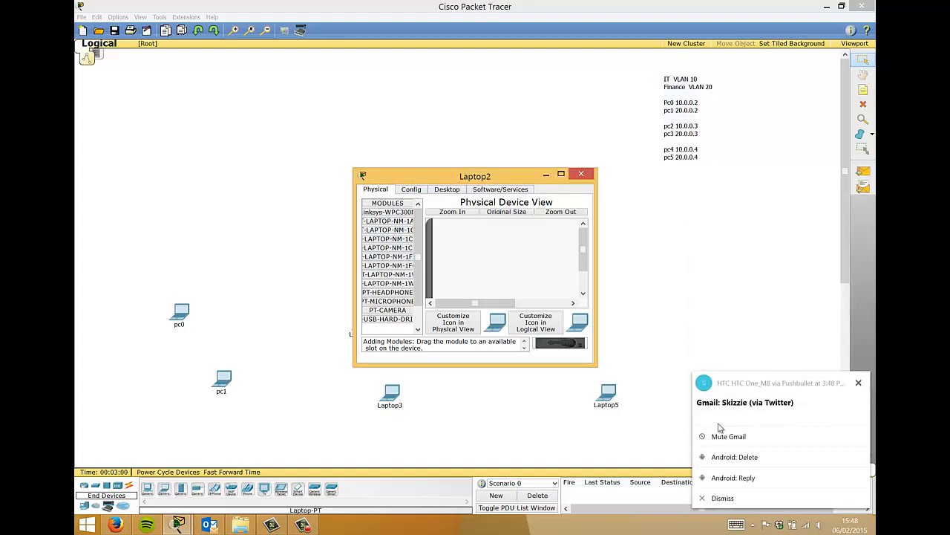
click(719, 498)
click(414, 189)
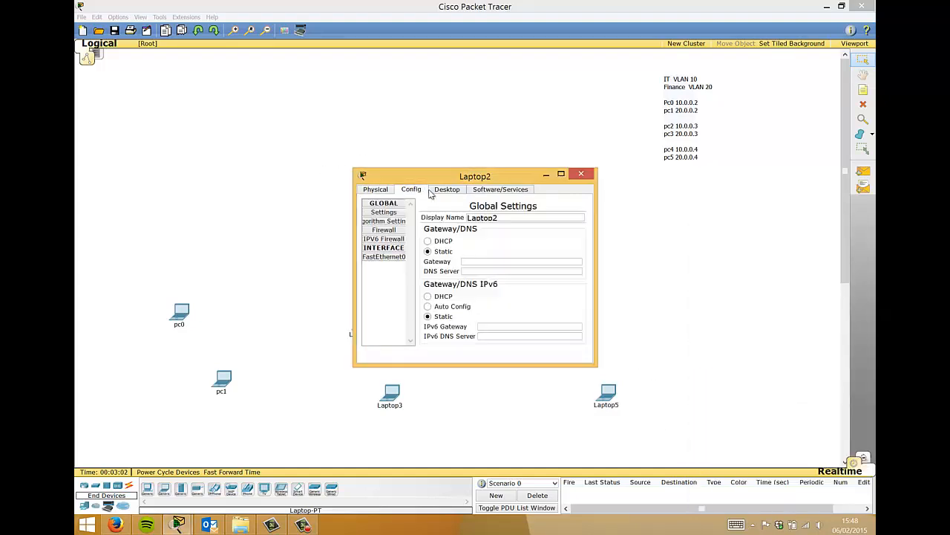
click(444, 189)
click(411, 189)
double_click(505, 216)
text(pc)
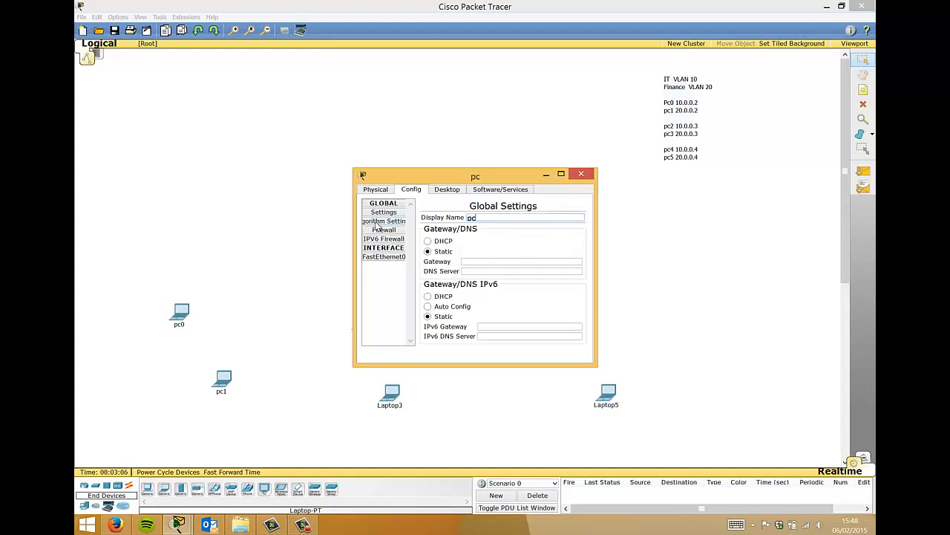
text(2)
click(447, 190)
click(385, 213)
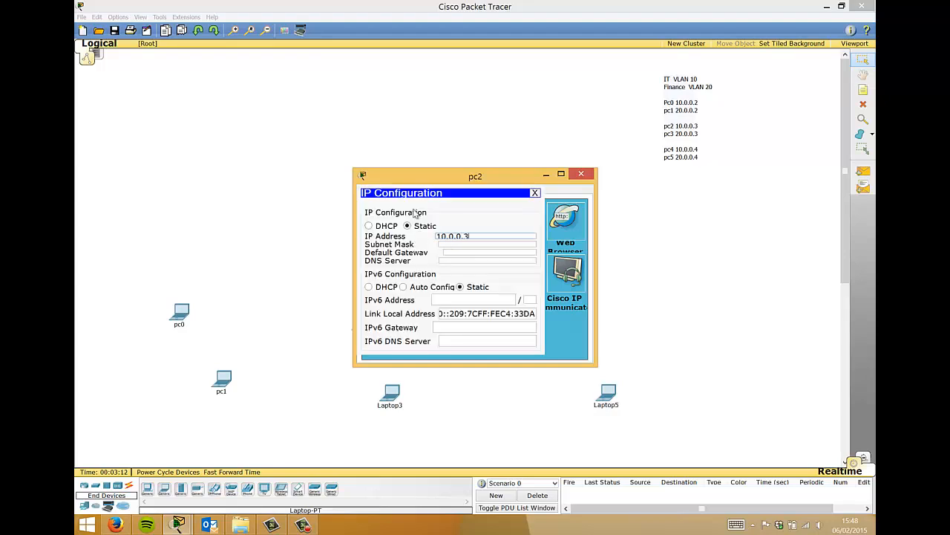
key(Tab)
text(255.25)
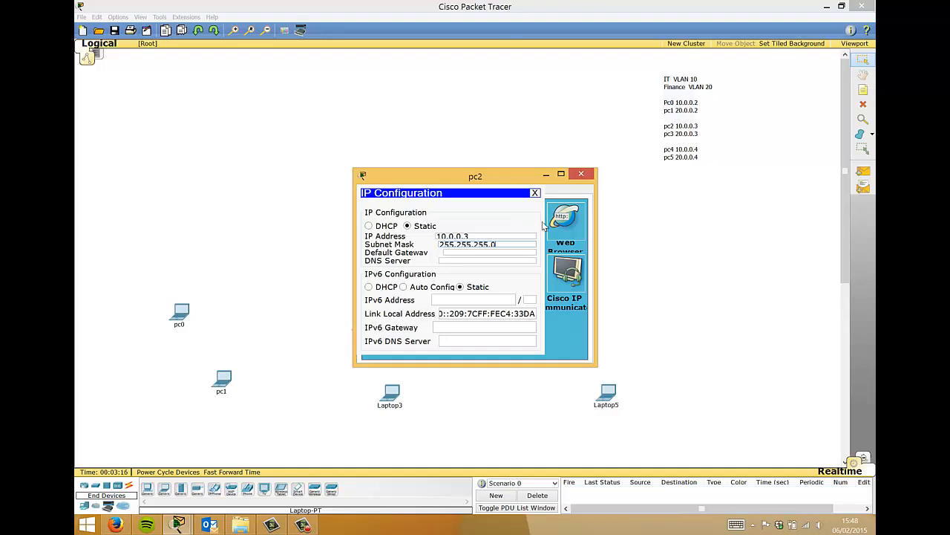
click(581, 173)
- Rename Laptop3 to pc3 and give it IP 20.0.0.3 with mask 255.255.255.0
click(390, 391)
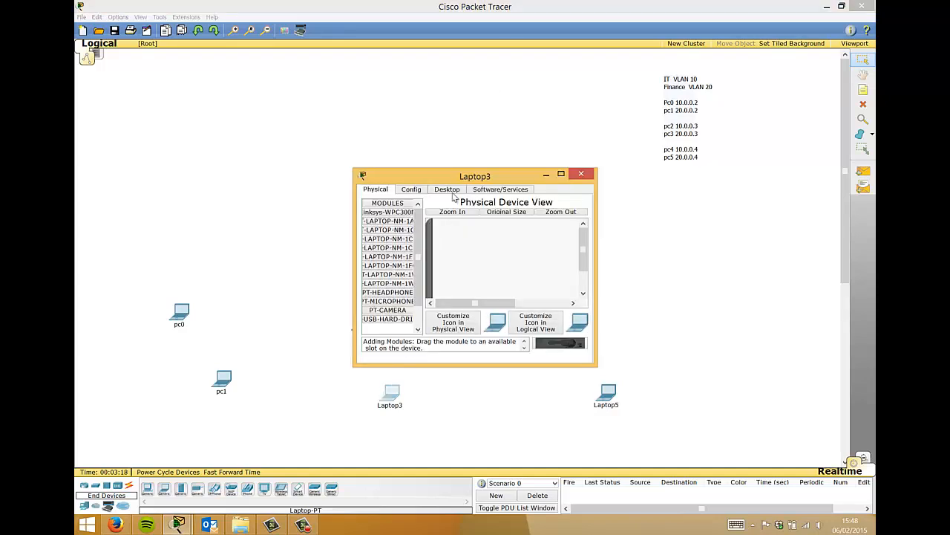
click(411, 190)
double_click(492, 217)
text(p)
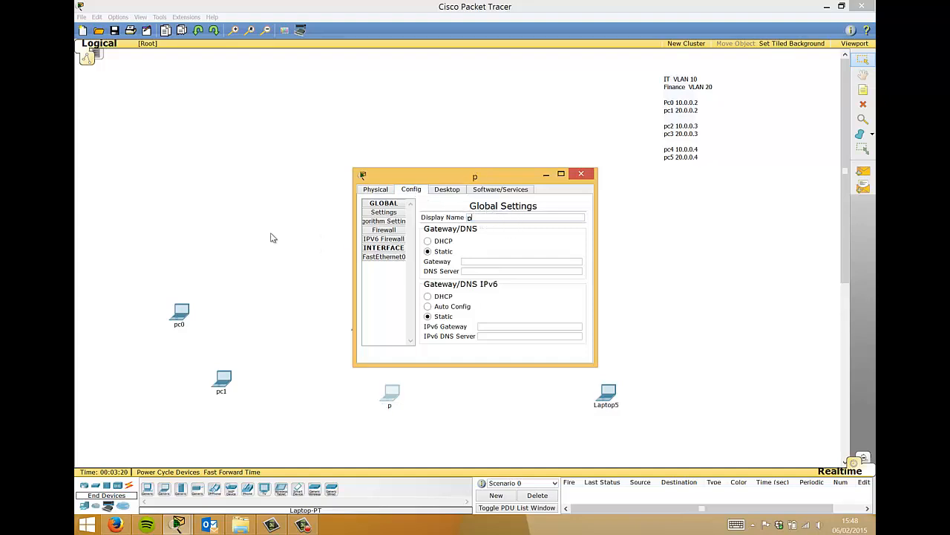
text(c3)
click(440, 191)
click(380, 231)
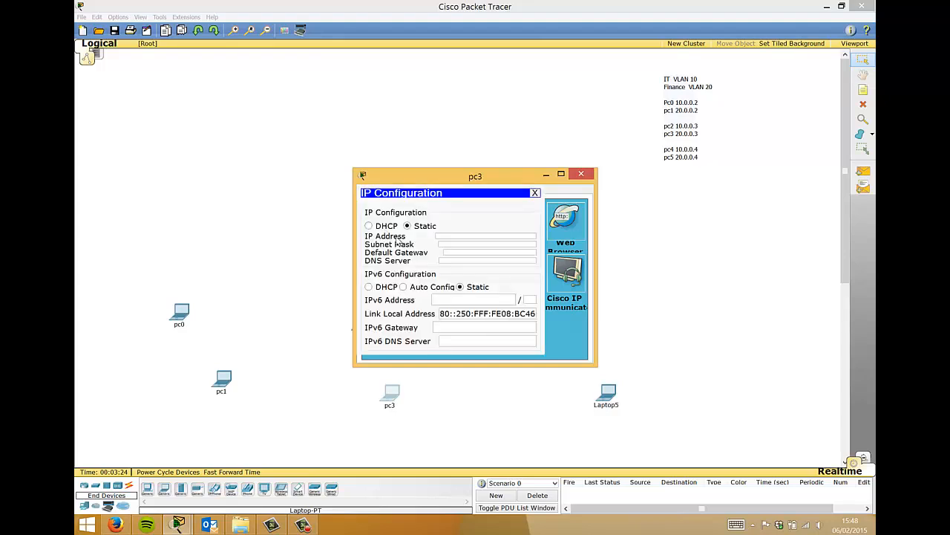
click(438, 236)
text(20.0.0.3)
key(Tab)
text(255.255.255.0)
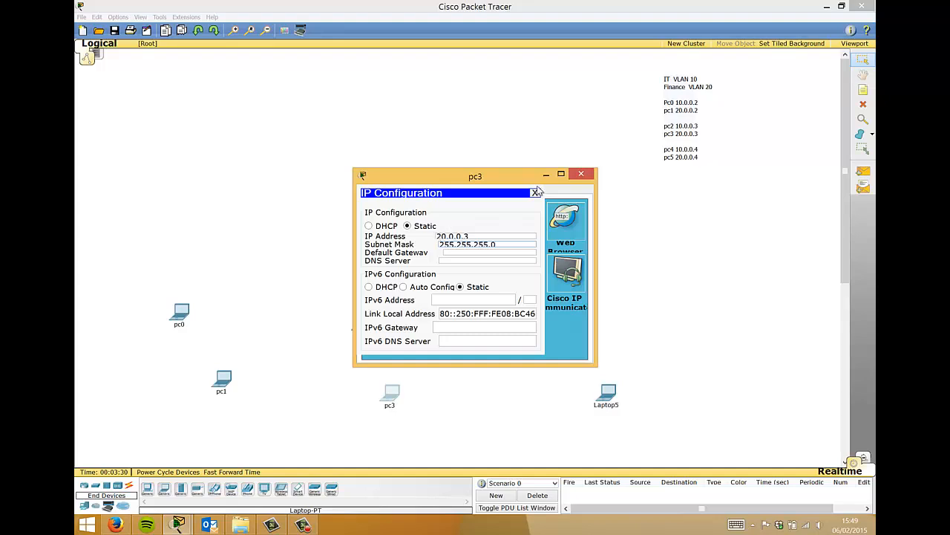
click(582, 175)
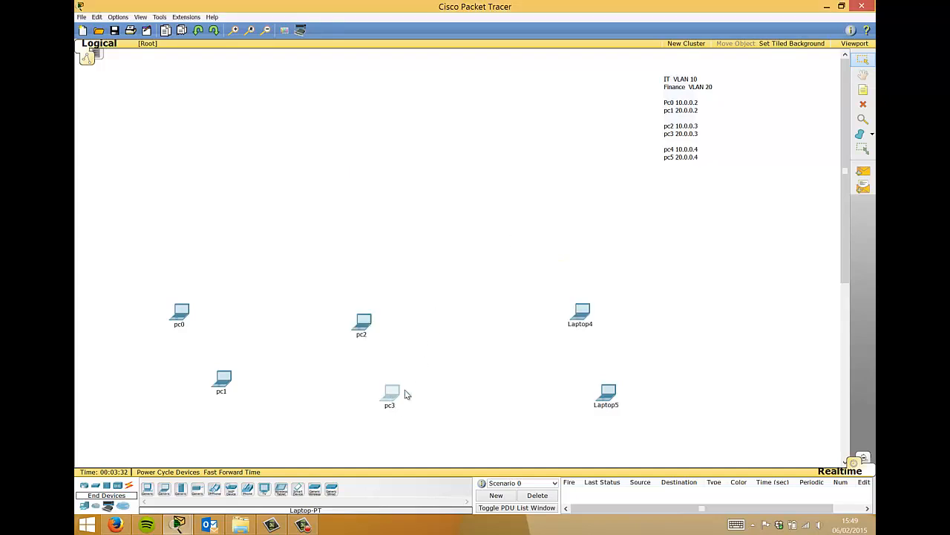
- Rename Laptop4 to pc4 and set its static IP 10.0.0.4 and subnet mask
click(581, 312)
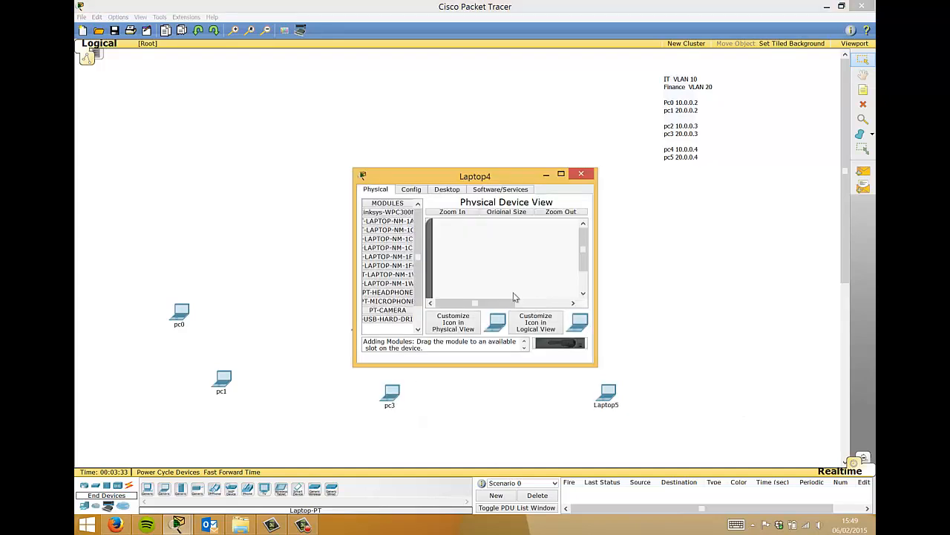
click(412, 189)
drag(492, 216, 352, 226)
key(BackSpace)
text(pc4)
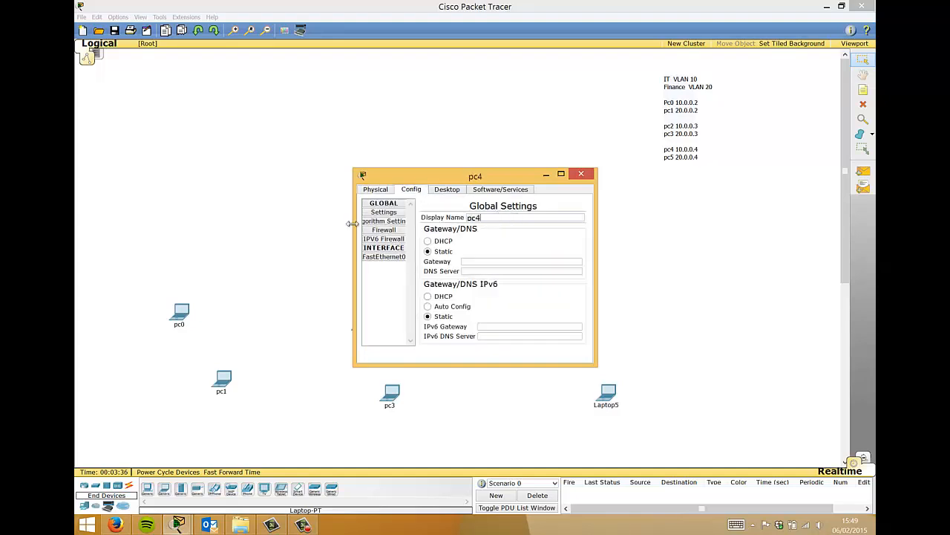
click(448, 190)
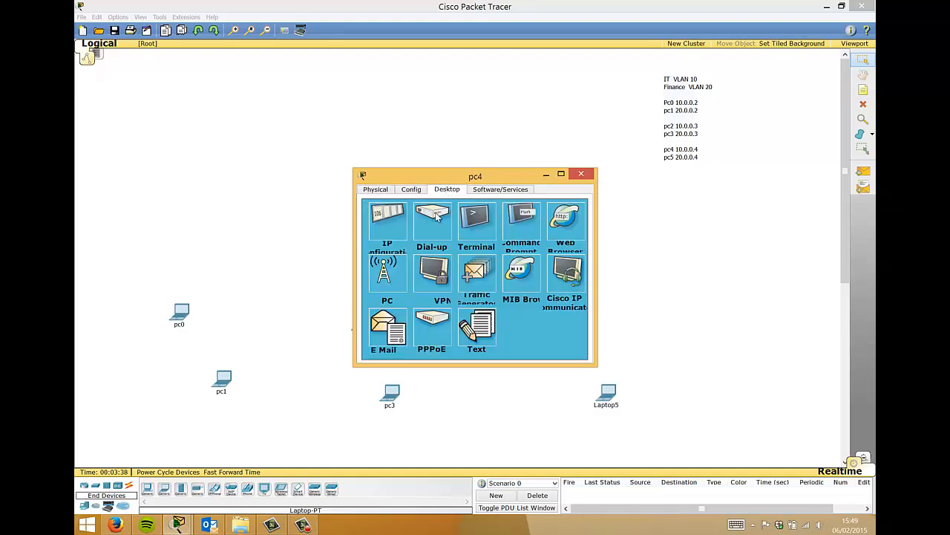
click(388, 223)
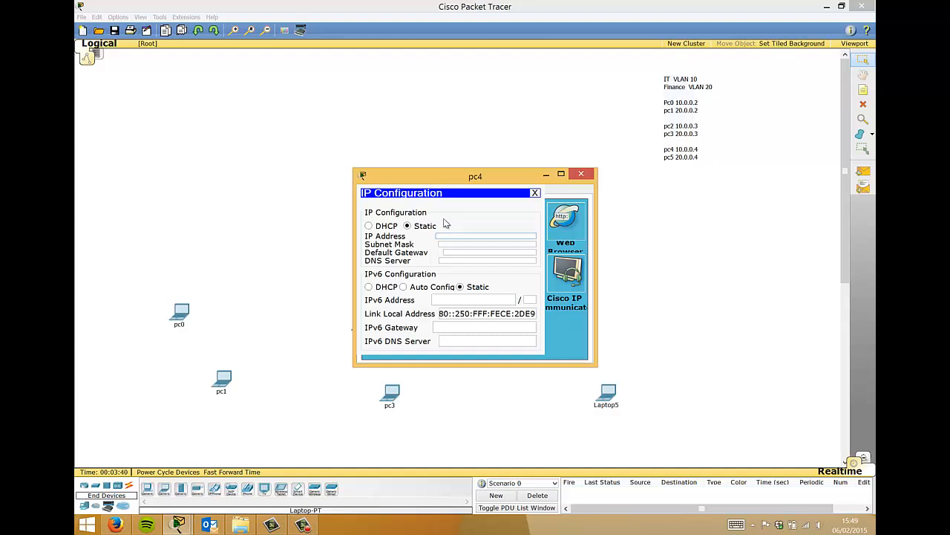
key(Tab)
text(255.255.255.0)
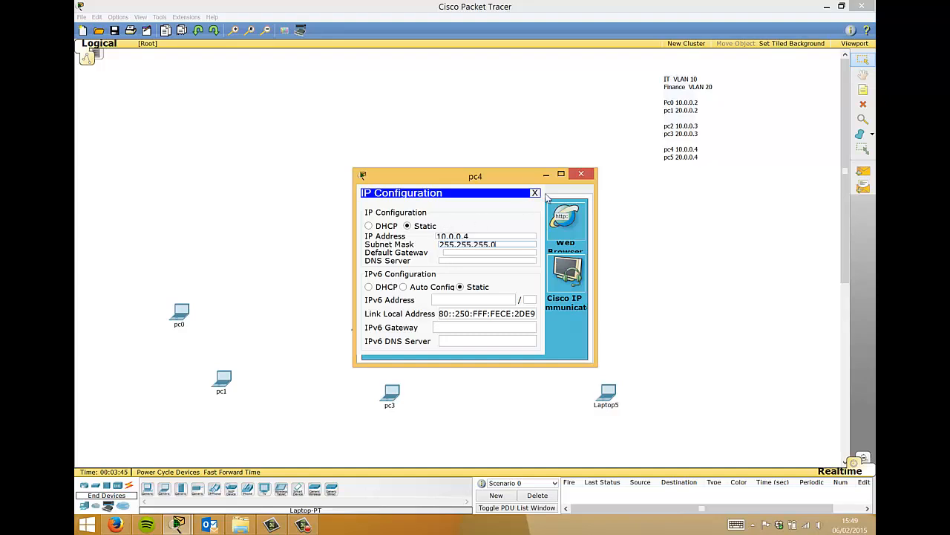
click(581, 173)
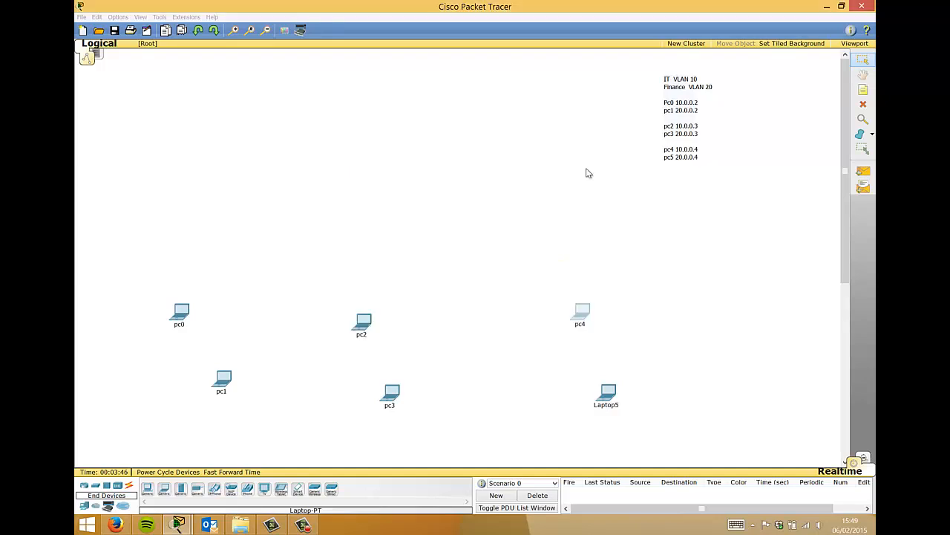
- Rename Laptop5 to pc5 and set its static IP 20.0.0.4 and subnet mask
click(606, 394)
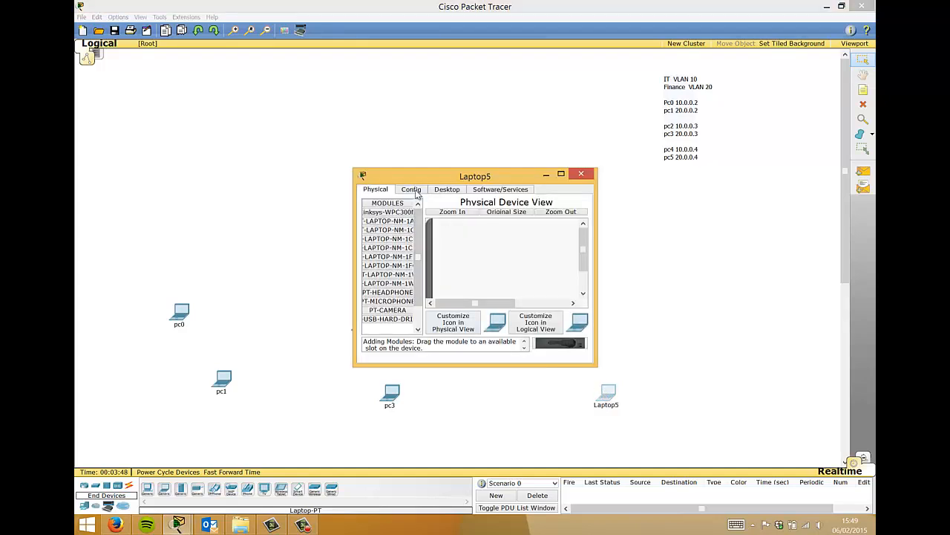
click(413, 190)
text(pc5)
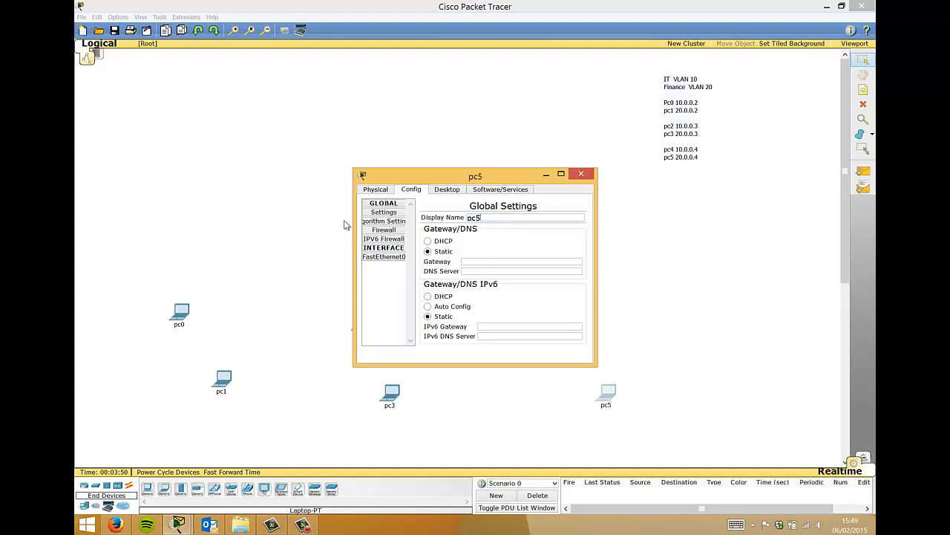
click(445, 189)
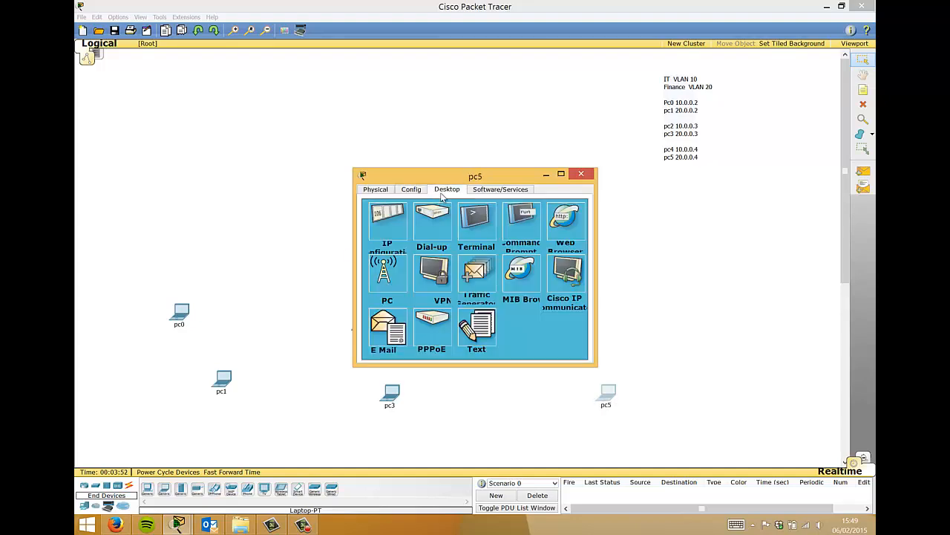
click(400, 228)
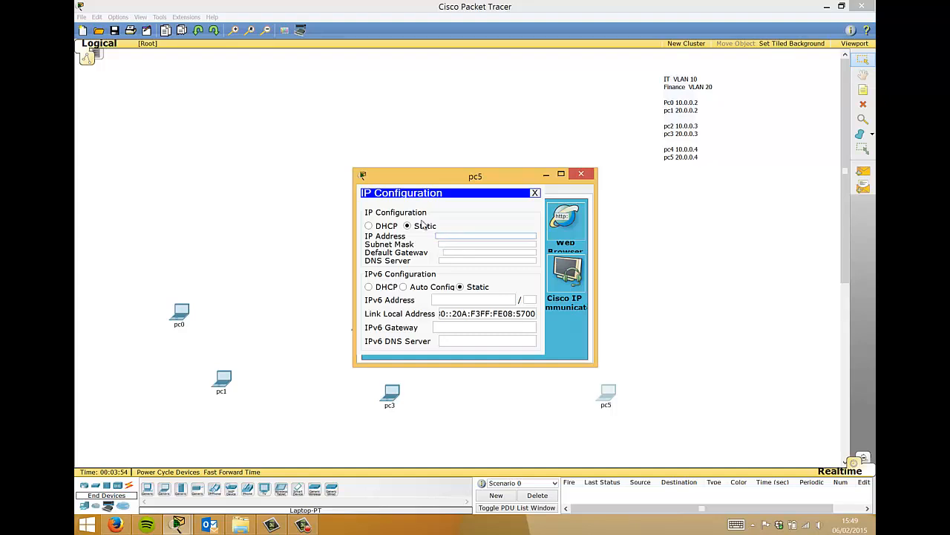
key(Tab)
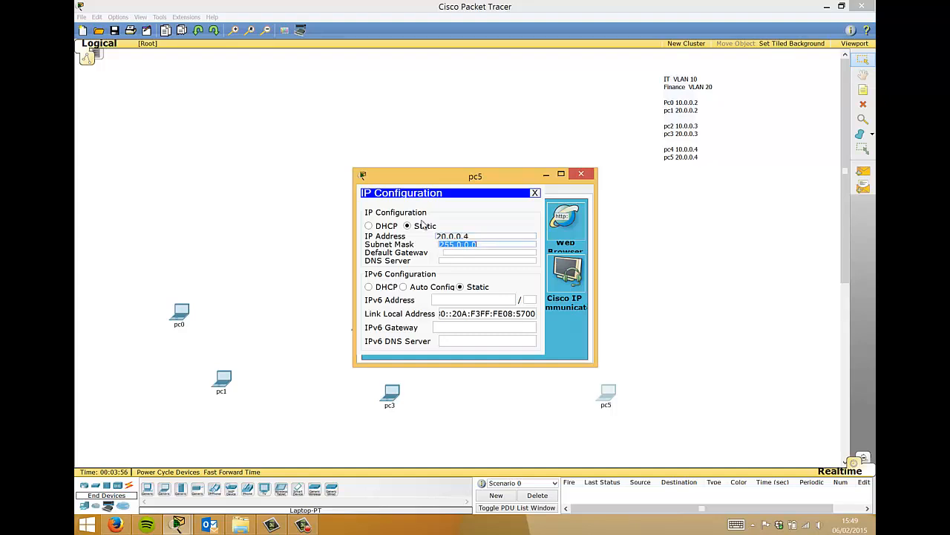
text(255.255.)
click(582, 175)
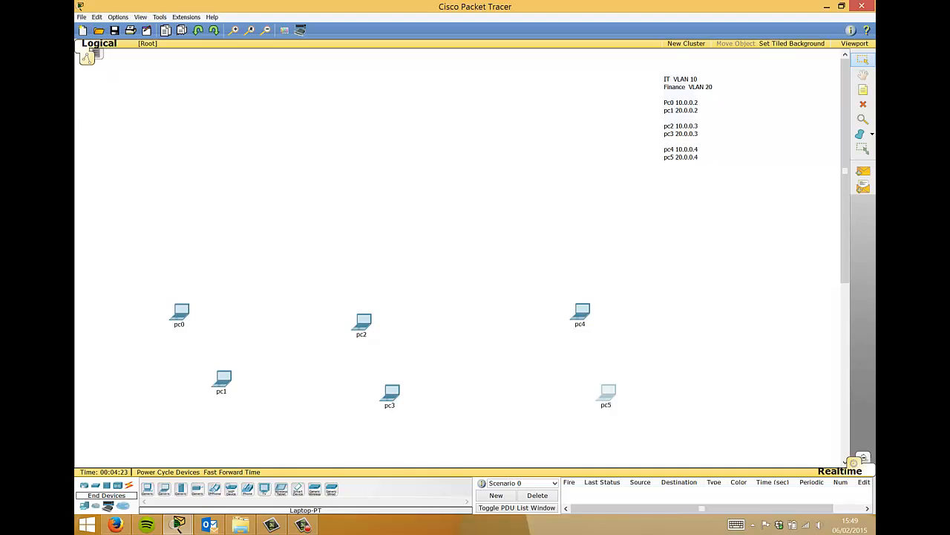
- Place three 2960 switches in a row above the pc0/pc1, pc2 and pc4 laptops
click(96, 486)
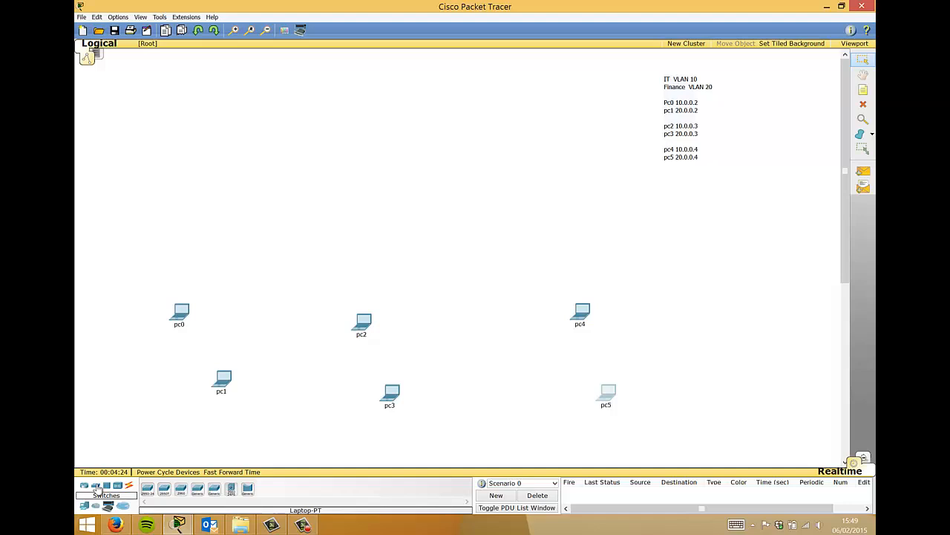
click(181, 488)
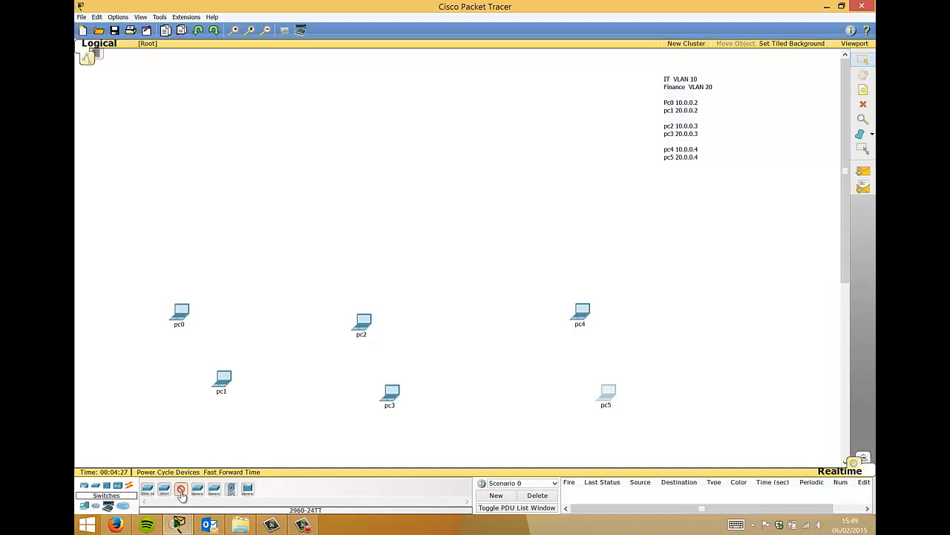
click(236, 233)
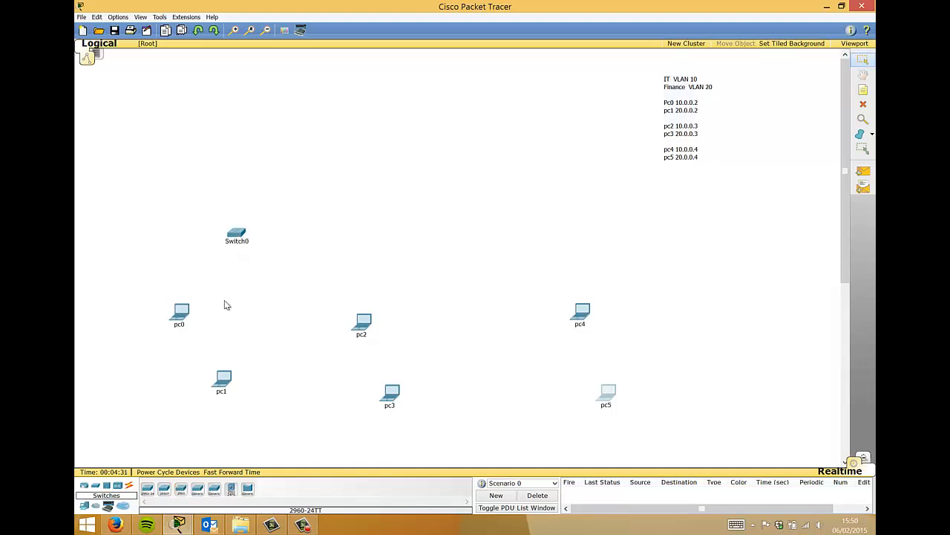
click(181, 489)
click(401, 232)
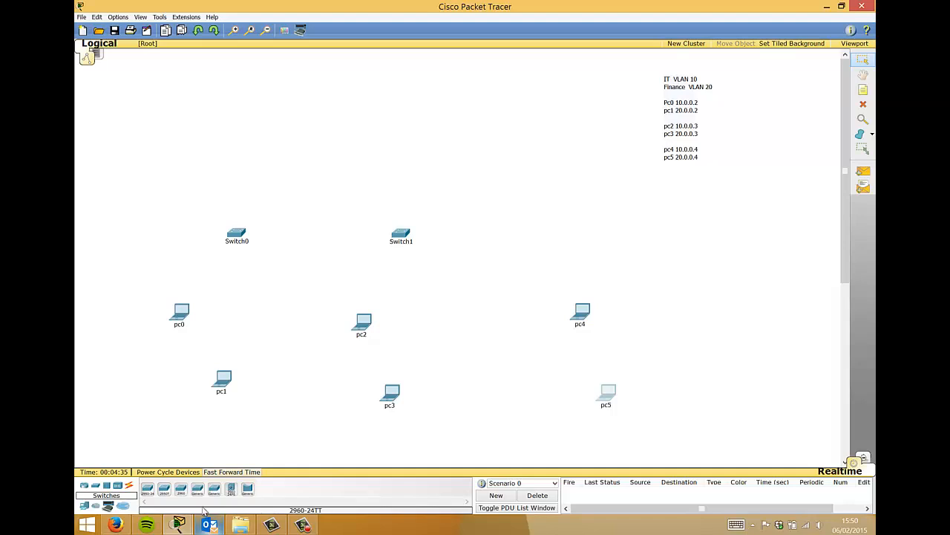
click(180, 489)
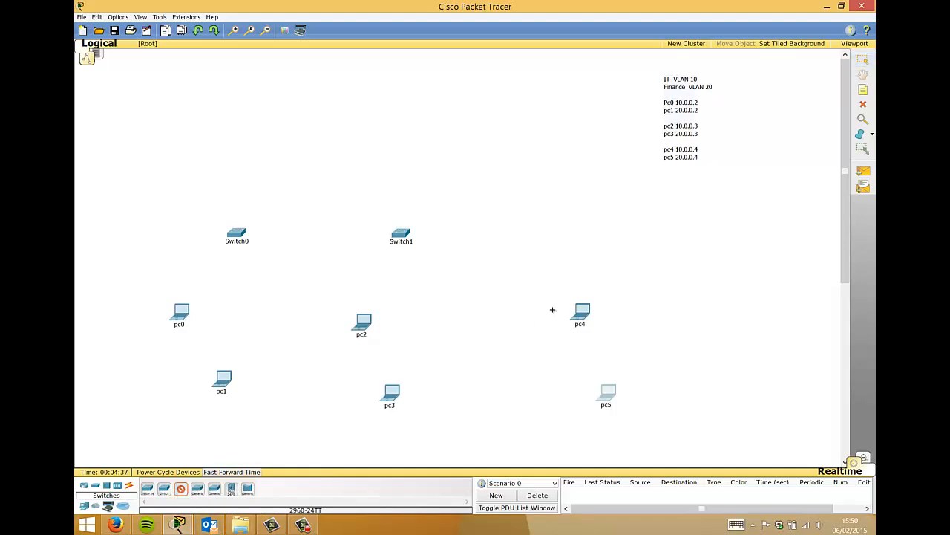
click(572, 234)
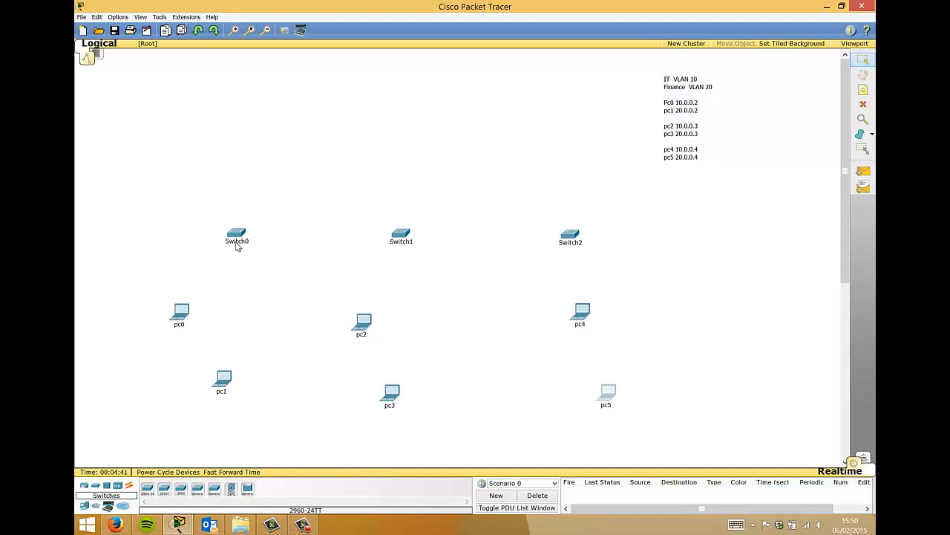
- Change the left switch's display name from Switch0 to switch1
click(236, 236)
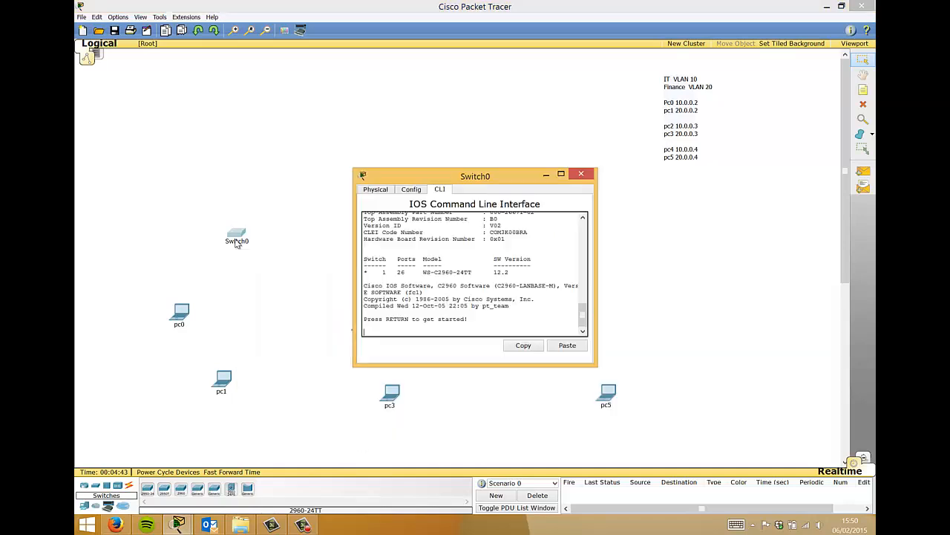
click(411, 190)
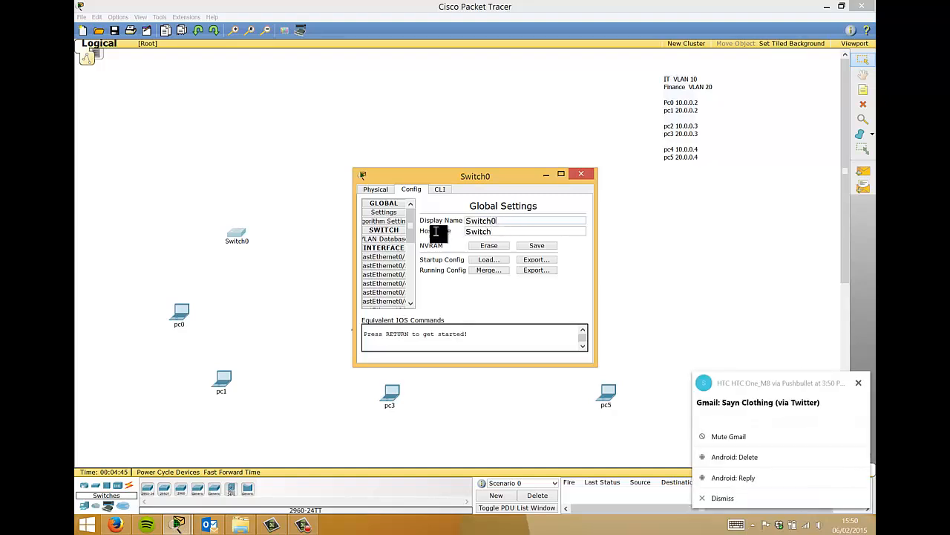
double_click(466, 222)
text(s)
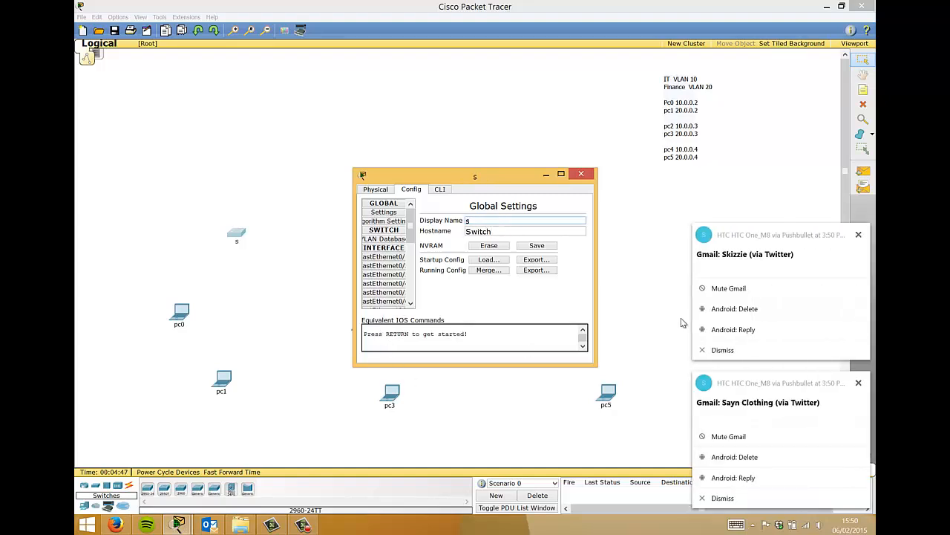
click(706, 349)
click(706, 505)
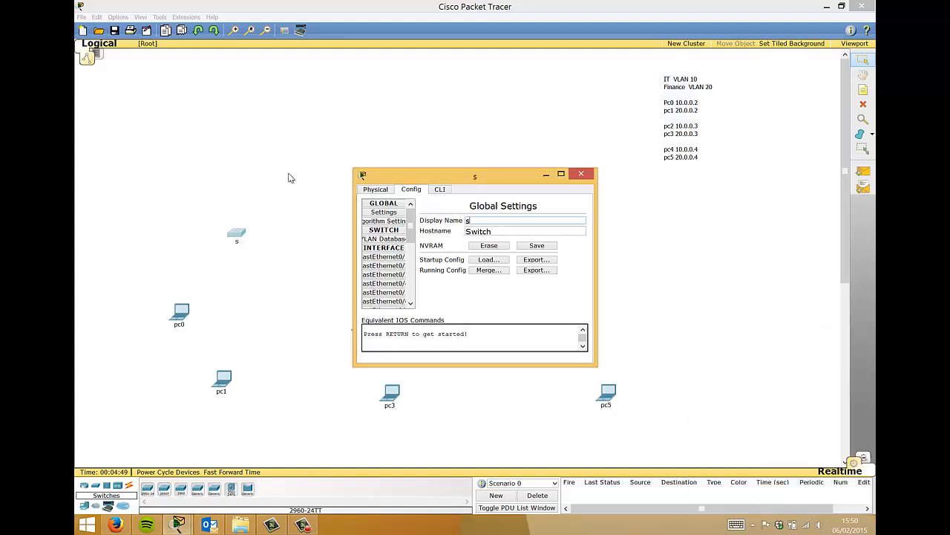
text(witch1)
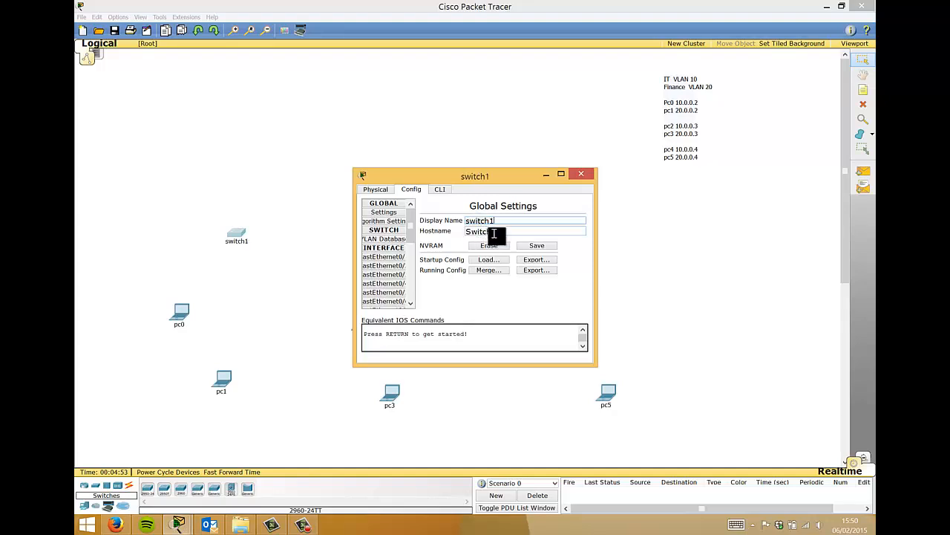
click(483, 232)
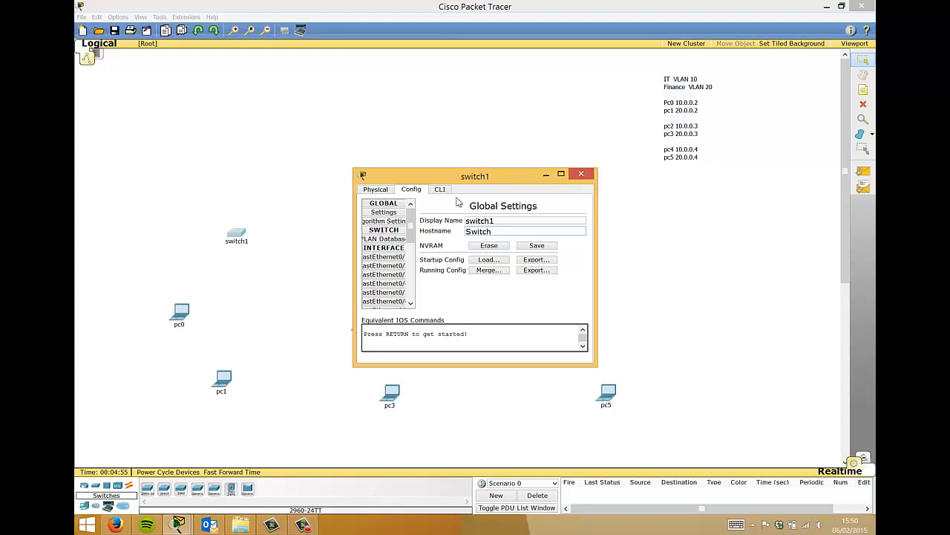
click(581, 174)
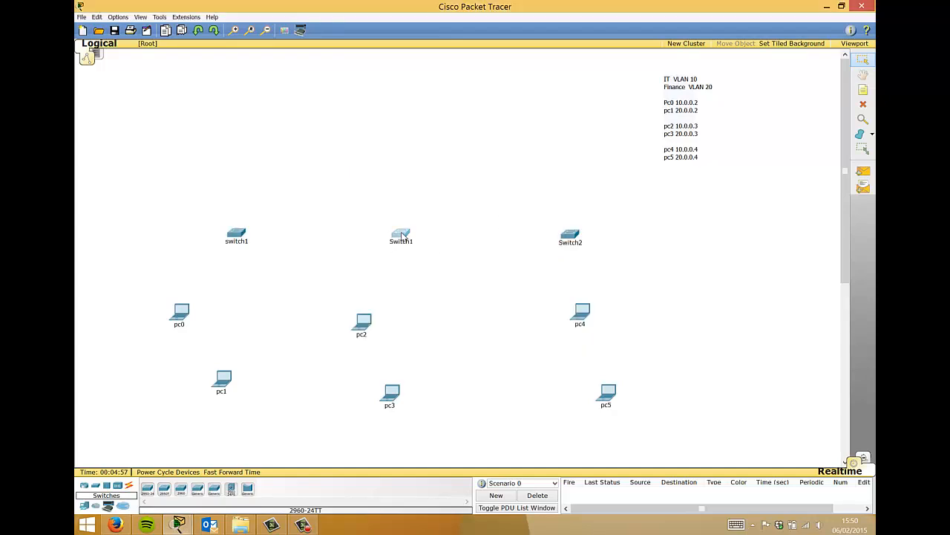
- Rename the middle and right switches to Switch2 and Switch3
click(401, 235)
click(412, 188)
click(504, 222)
key(BackSpace)
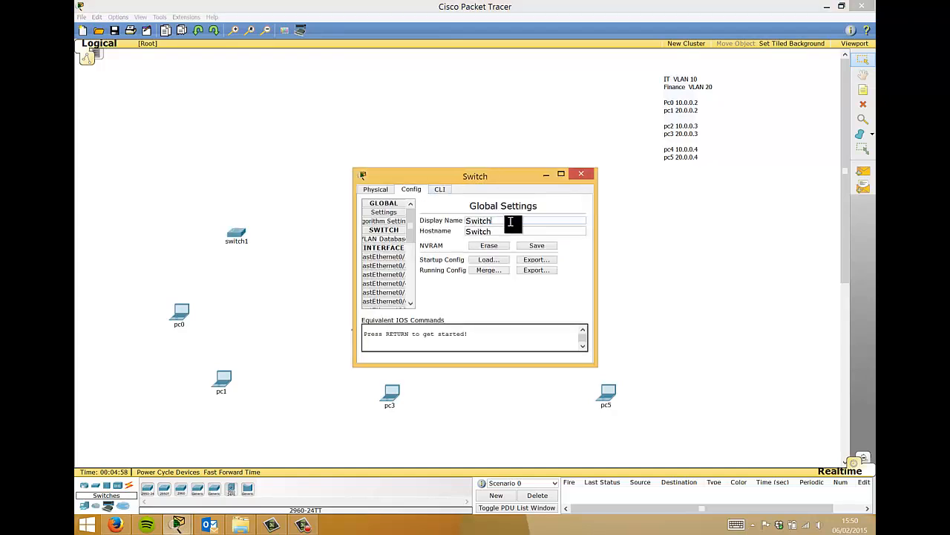
click(581, 174)
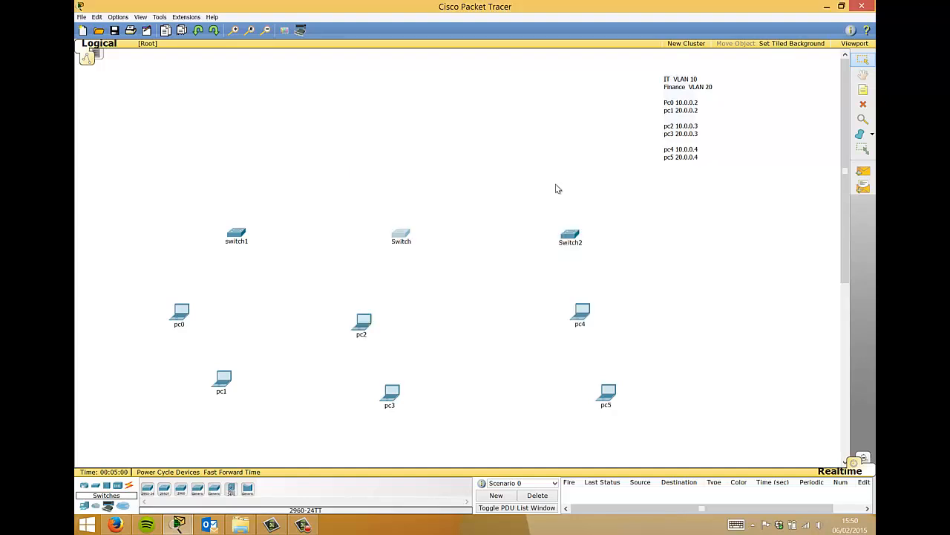
click(573, 235)
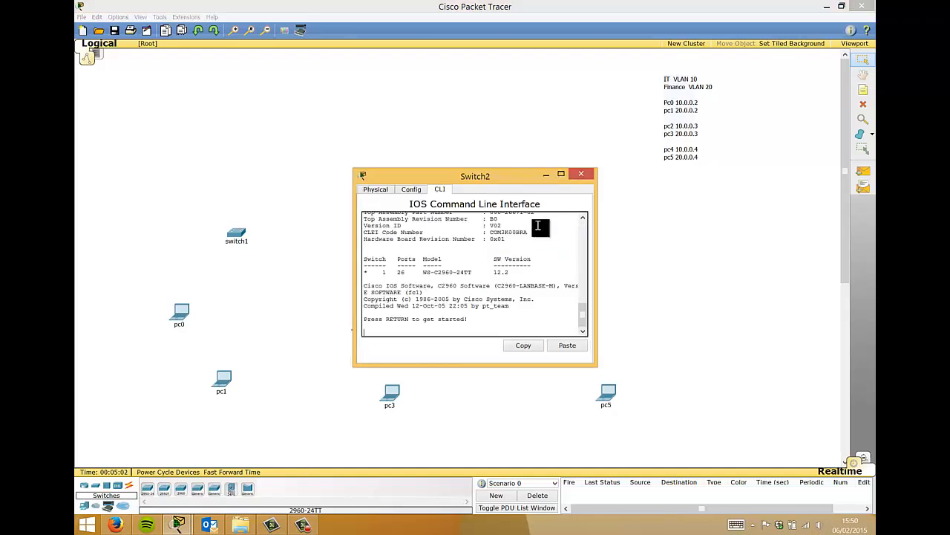
click(413, 189)
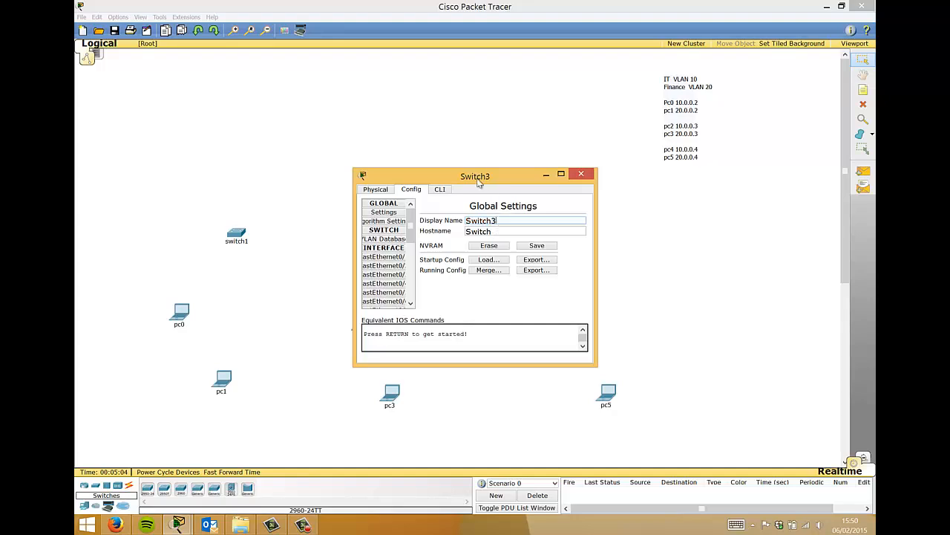
click(463, 141)
click(405, 235)
click(499, 220)
text(2)
click(501, 141)
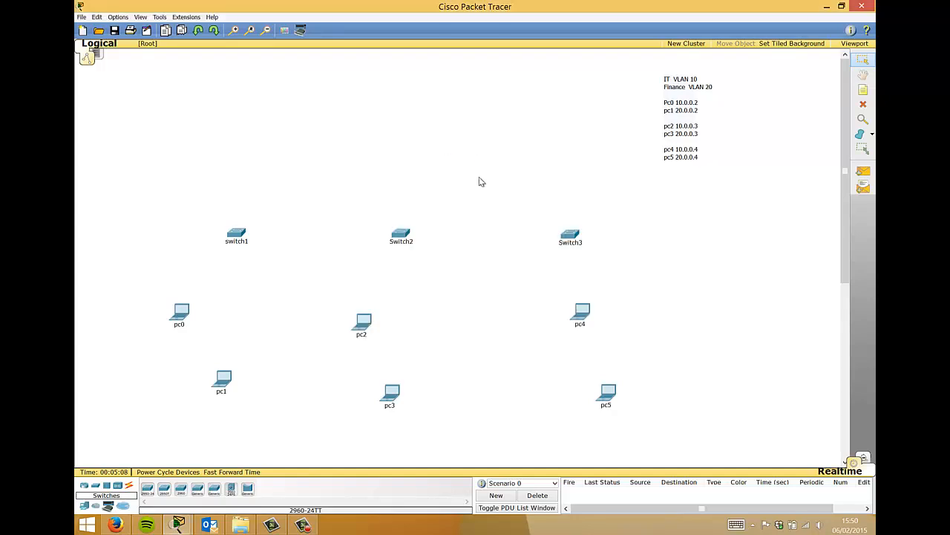
- Cable pc0 and pc1 FastEthernet0 to switch1 ports with copper straight-through cables
click(128, 485)
click(181, 490)
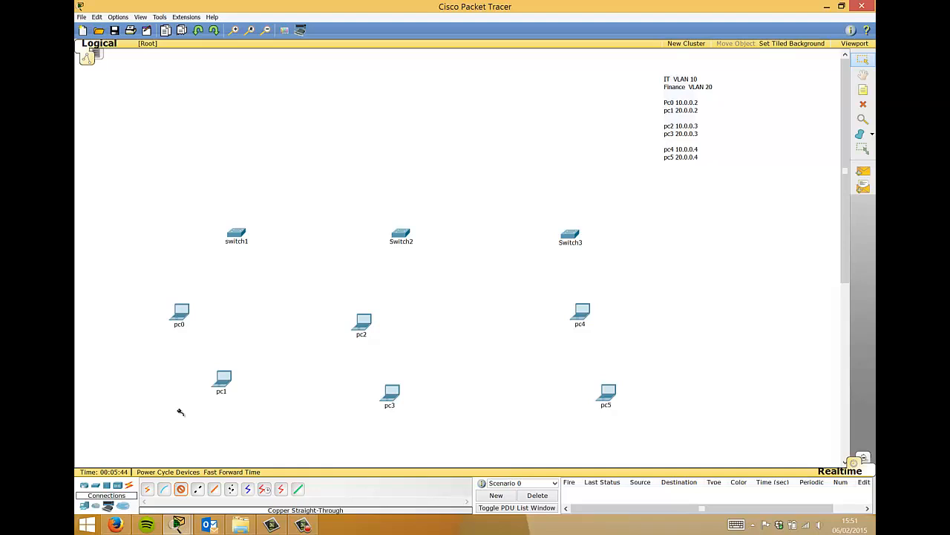
click(184, 318)
click(197, 323)
mouse_move(236, 235)
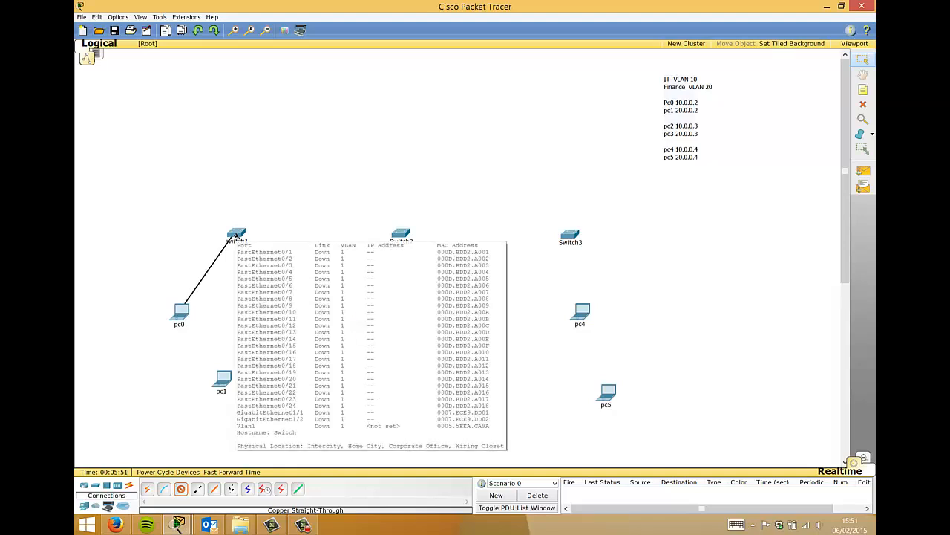
click(237, 234)
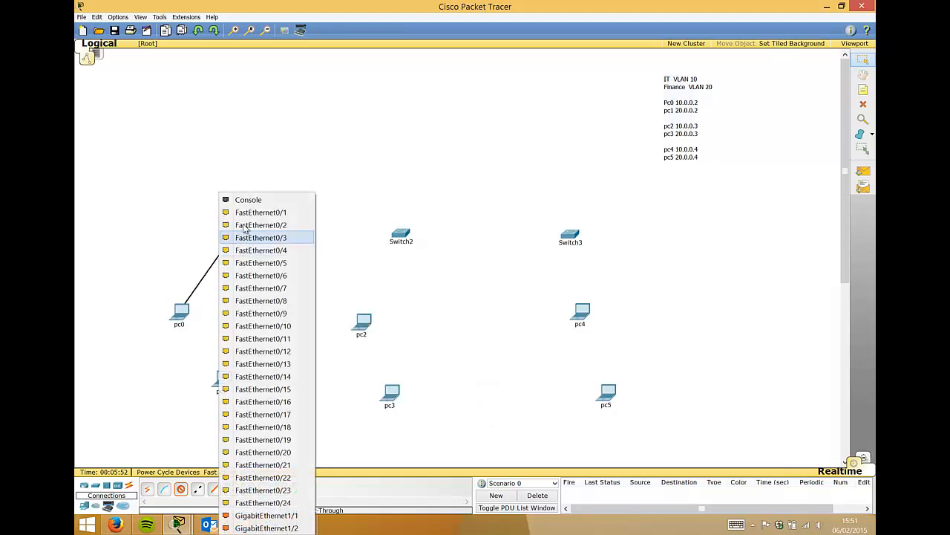
click(245, 216)
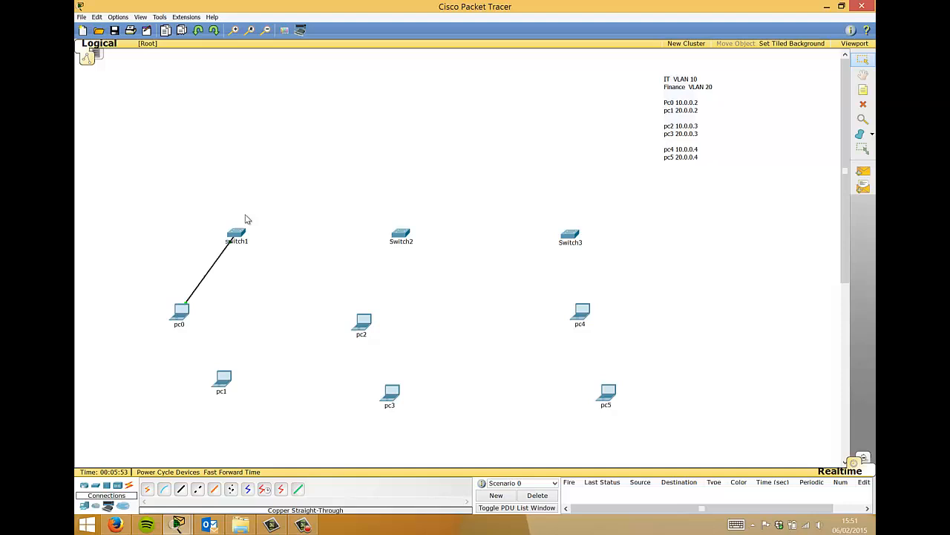
click(223, 383)
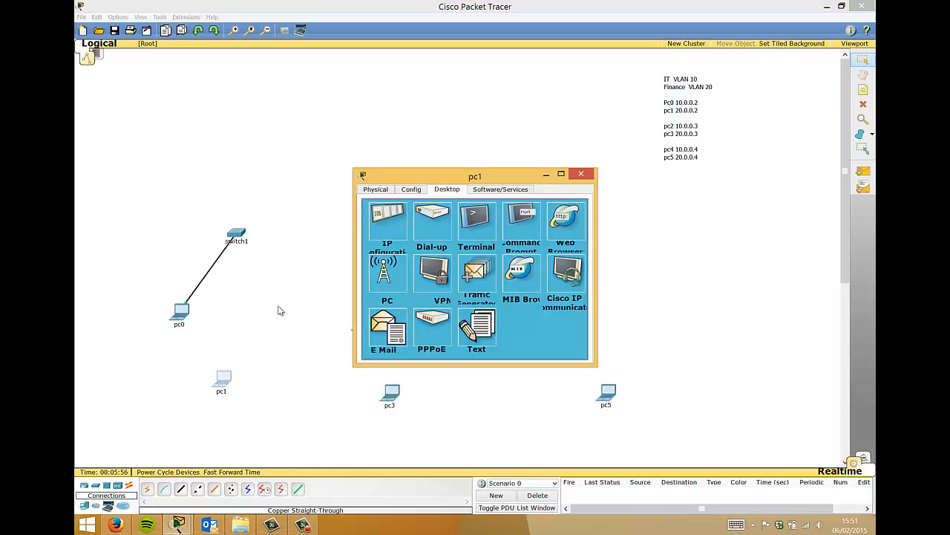
click(584, 172)
click(180, 488)
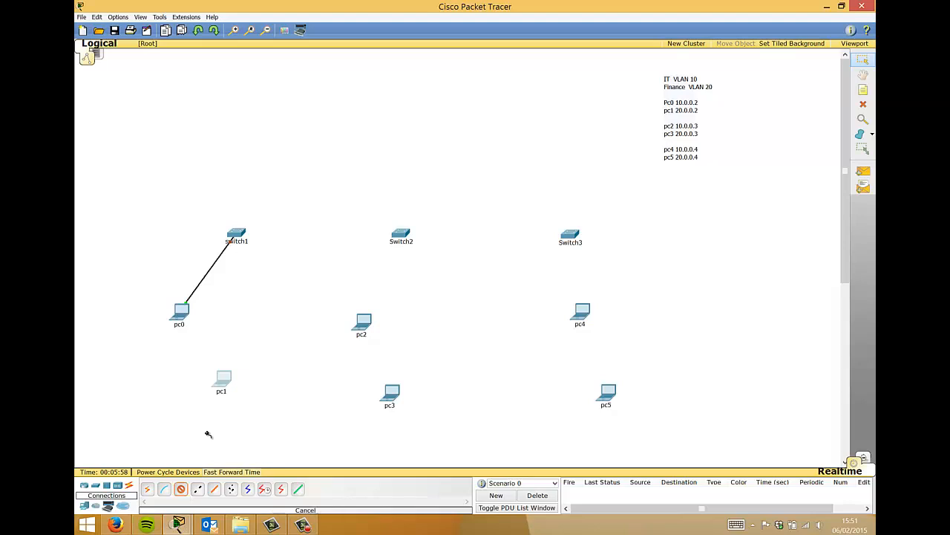
click(224, 380)
click(236, 390)
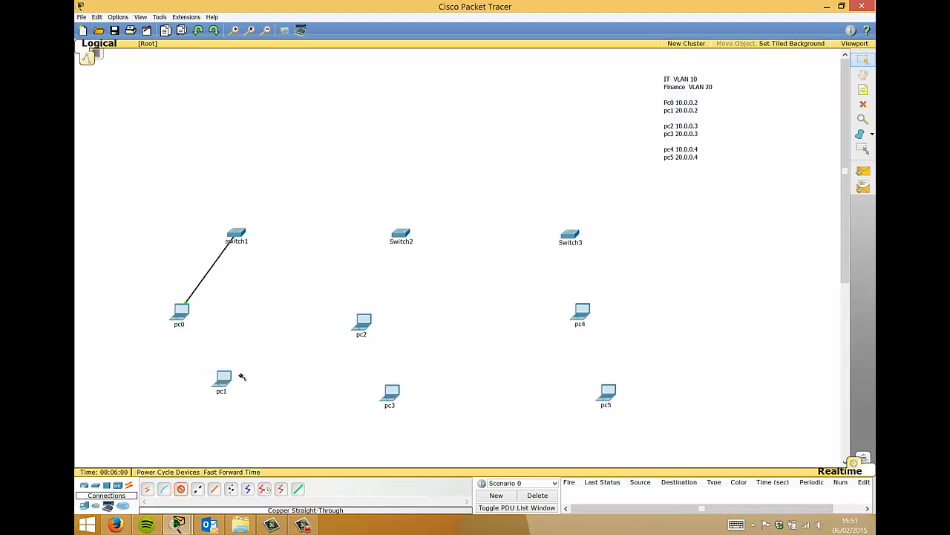
click(236, 233)
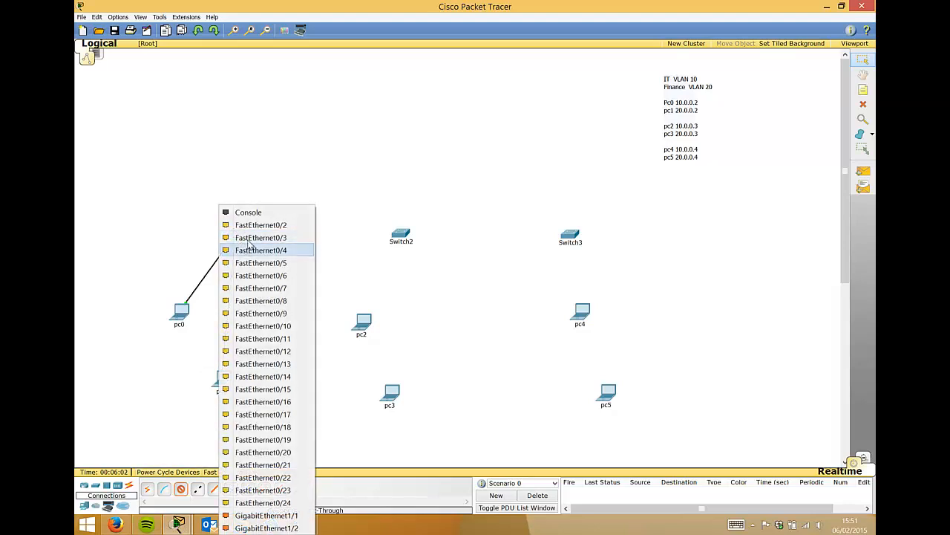
click(251, 231)
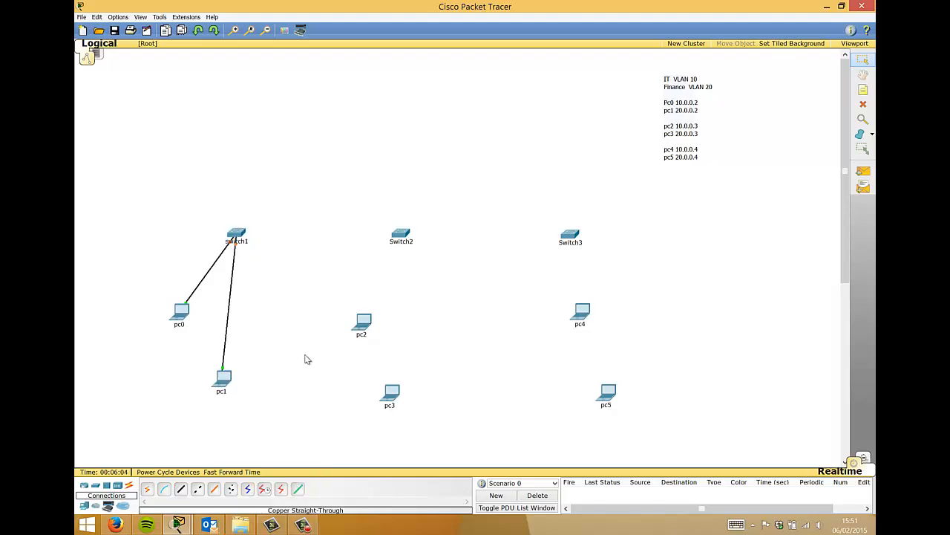
- Cable pc2 and pc3 to Switch2 FastEthernet0/1 and FastEthernet0/2 with straight-through cables
click(180, 489)
click(364, 323)
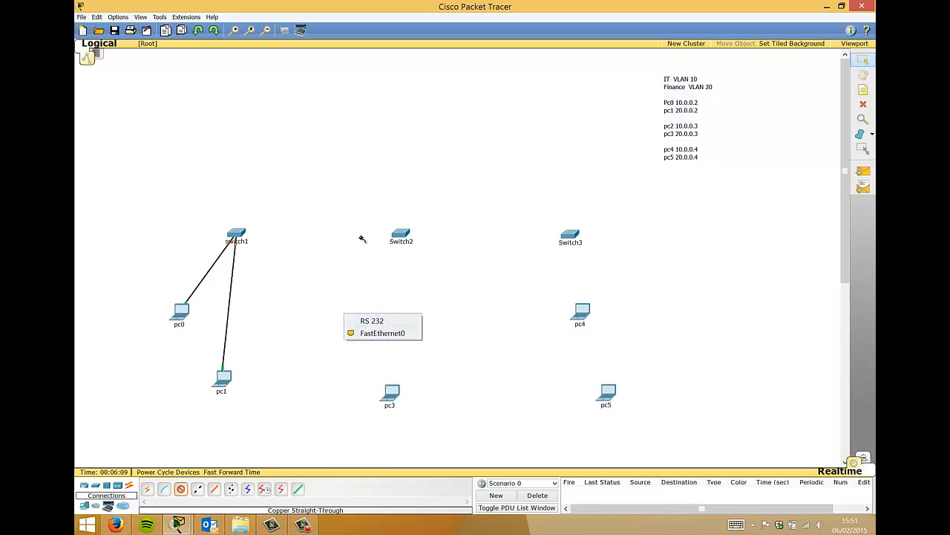
click(375, 333)
click(401, 233)
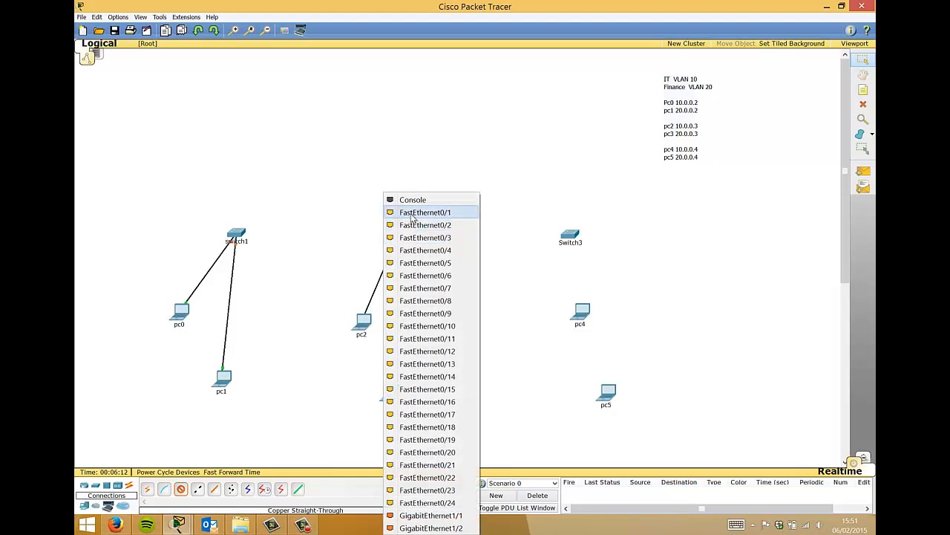
click(413, 215)
click(178, 490)
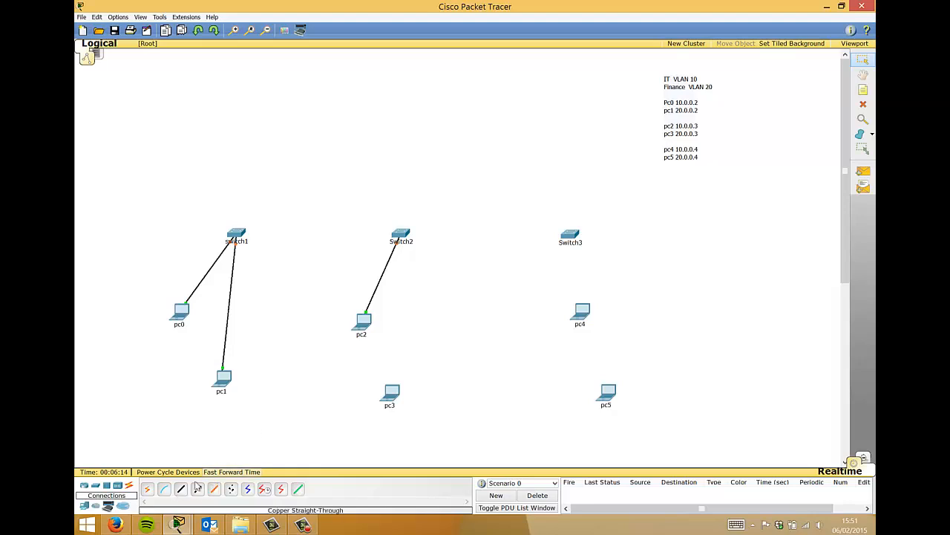
click(392, 394)
click(399, 410)
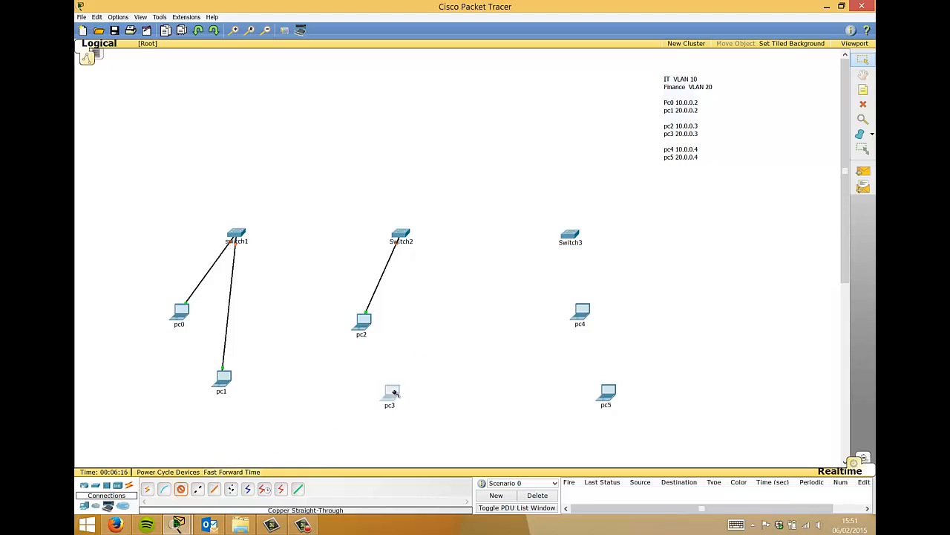
click(394, 392)
click(401, 403)
click(406, 235)
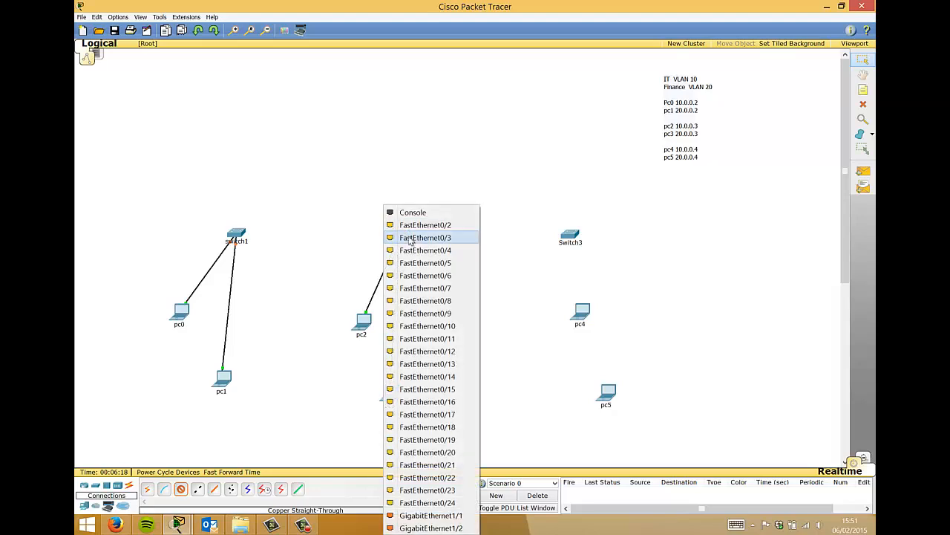
click(413, 225)
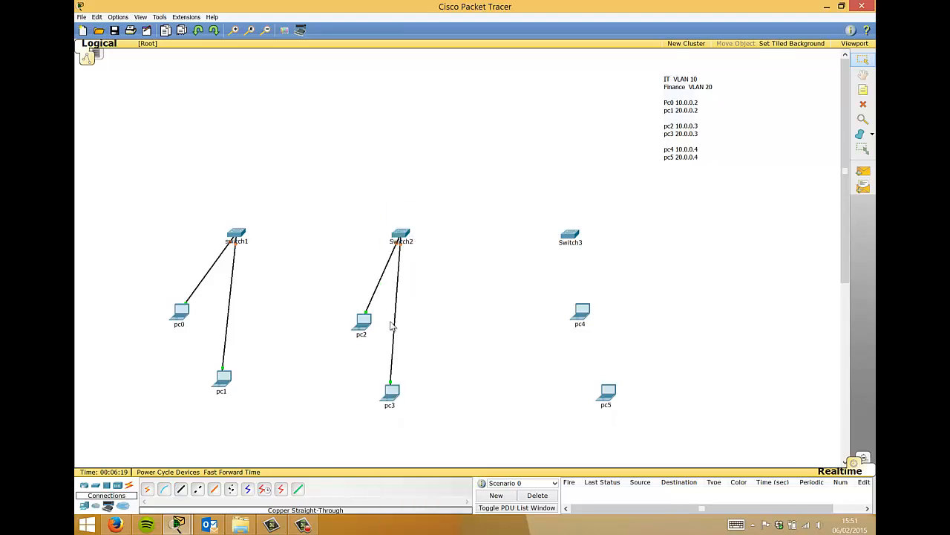
- Cable pc4 and pc5 to Switch3 with straight-through cables, then nudge pc4 left
click(182, 488)
click(582, 312)
click(588, 321)
click(569, 234)
click(574, 212)
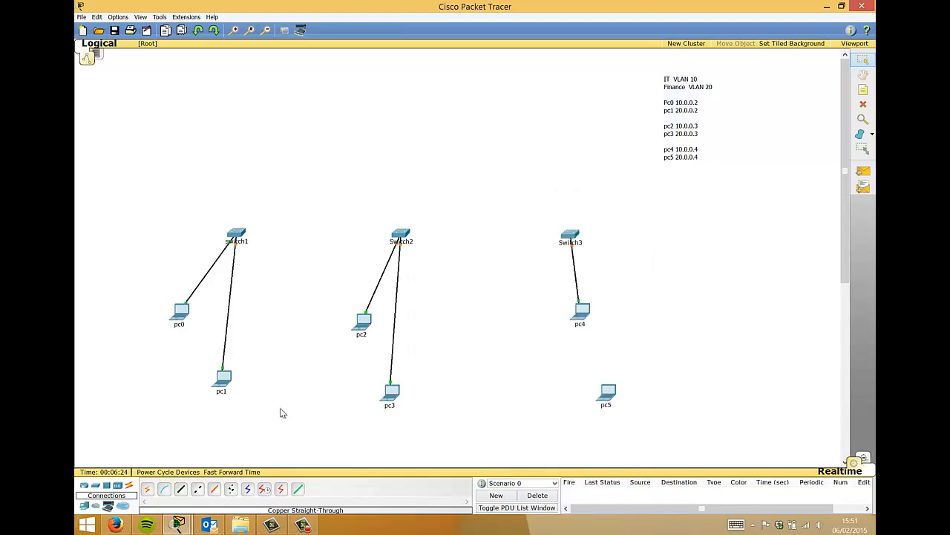
click(180, 488)
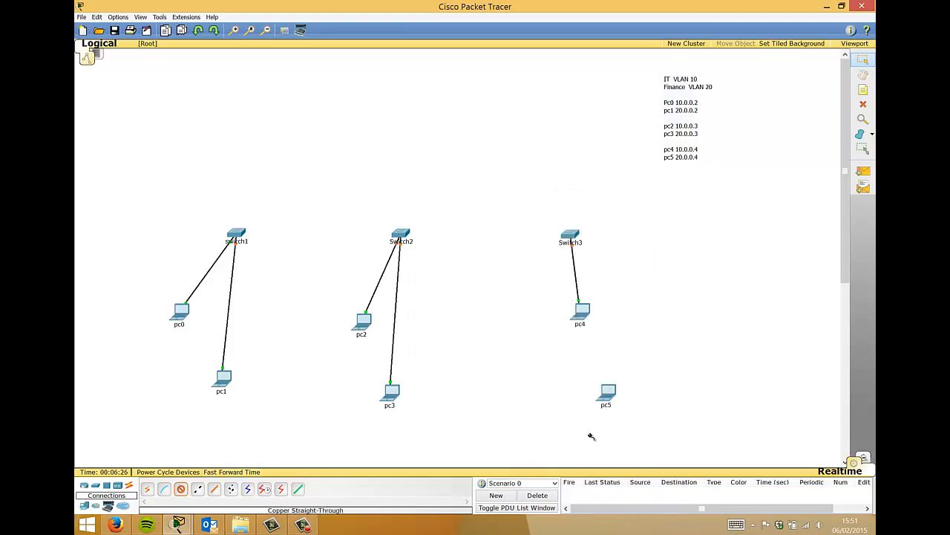
click(607, 394)
click(618, 403)
click(570, 234)
click(583, 225)
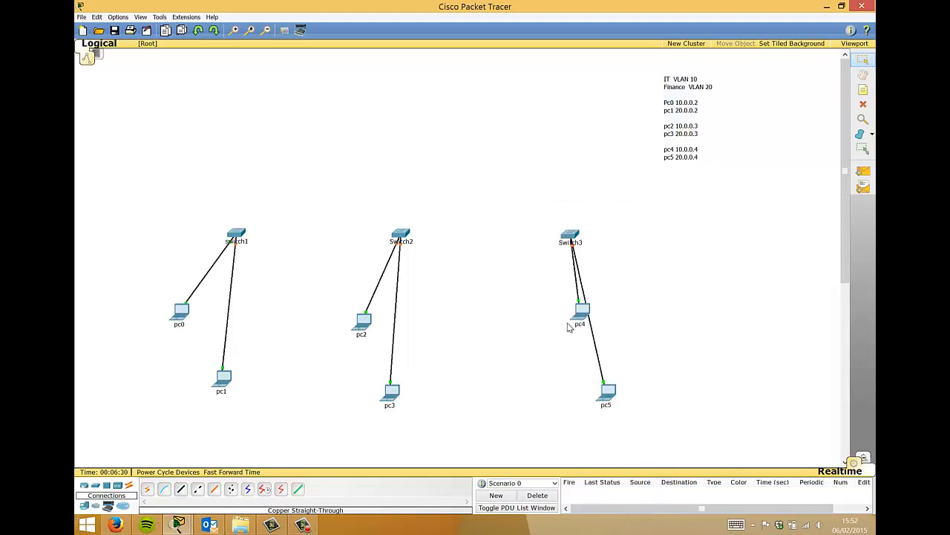
drag(581, 315, 561, 325)
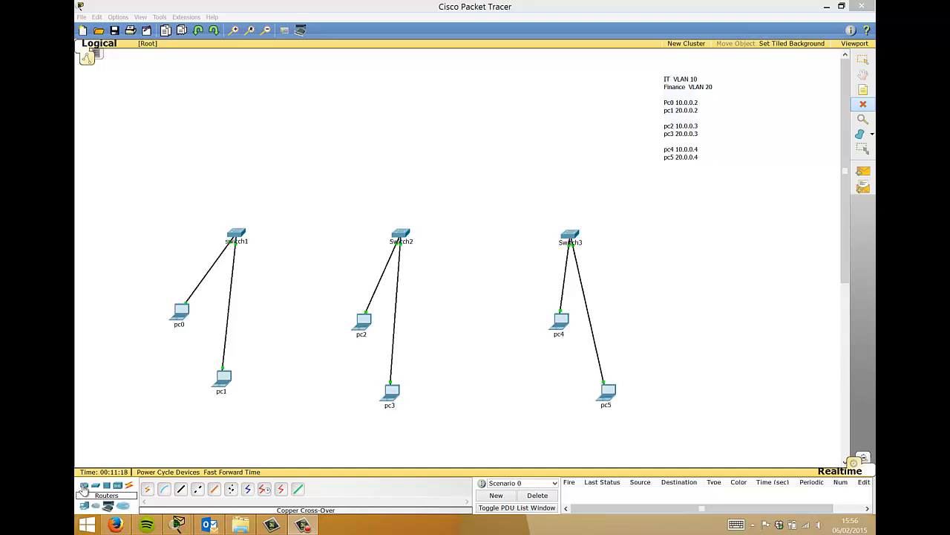
- Place a 2811 router, Router1, at the top above switch1
click(84, 487)
click(213, 488)
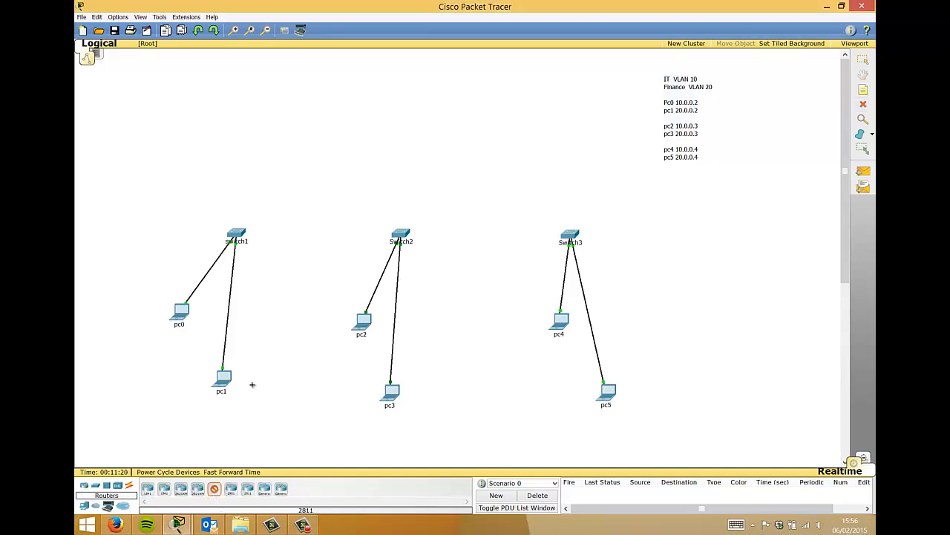
click(323, 79)
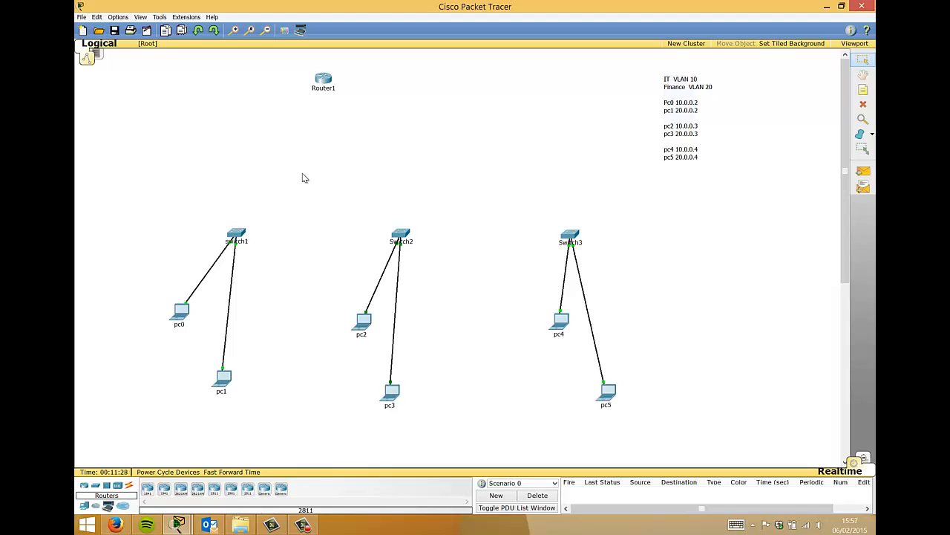
- Start a copper cross-over cable from switch1
click(128, 485)
click(198, 488)
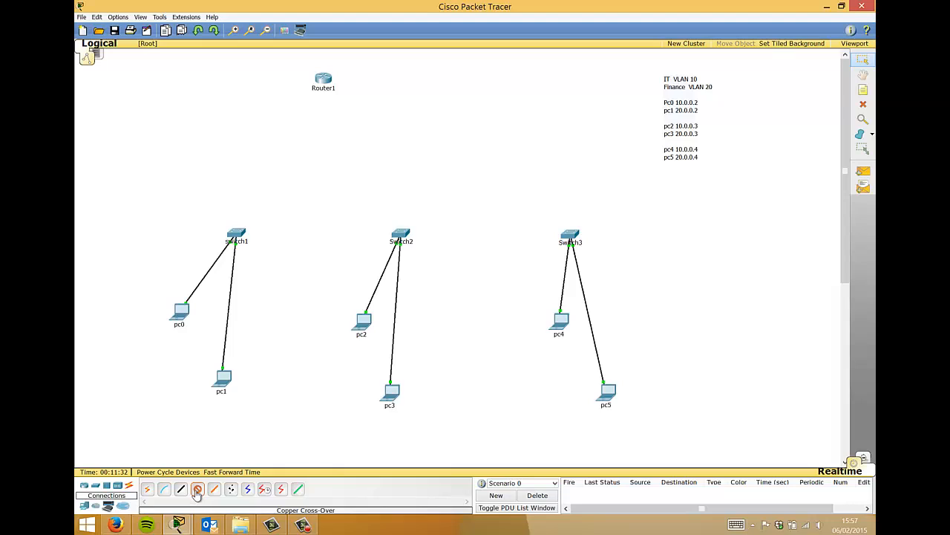
click(237, 232)
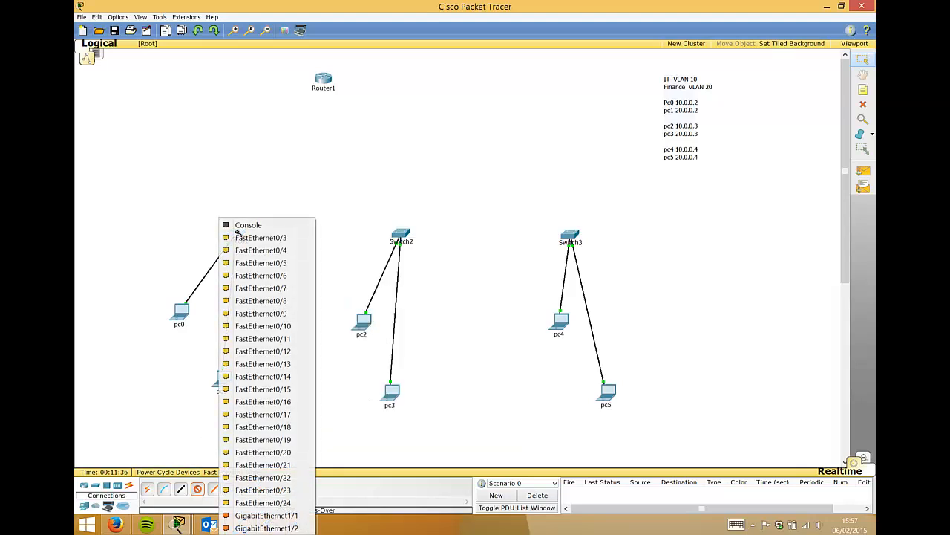
- Connect switch1 GigabitEthernet1/1 to Router1 FastEthernet0/0
click(258, 516)
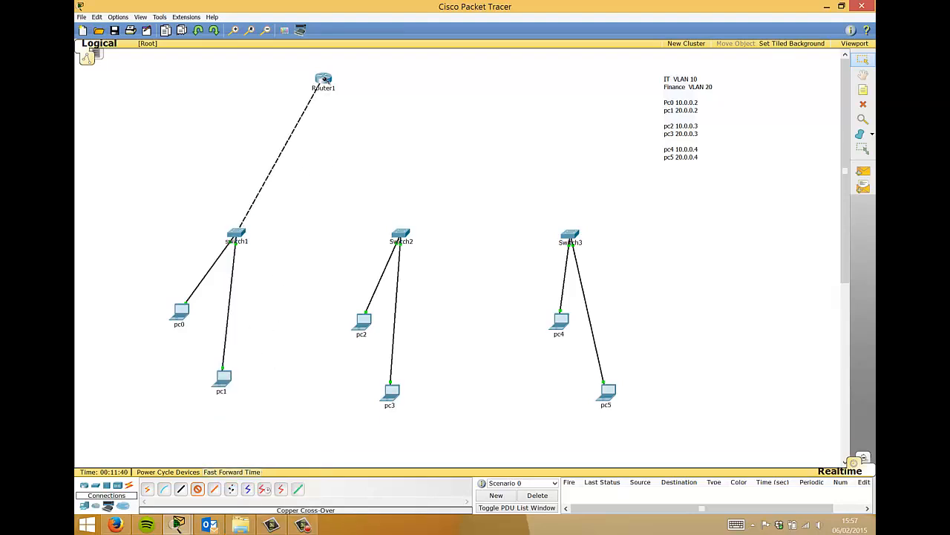
click(323, 80)
click(332, 105)
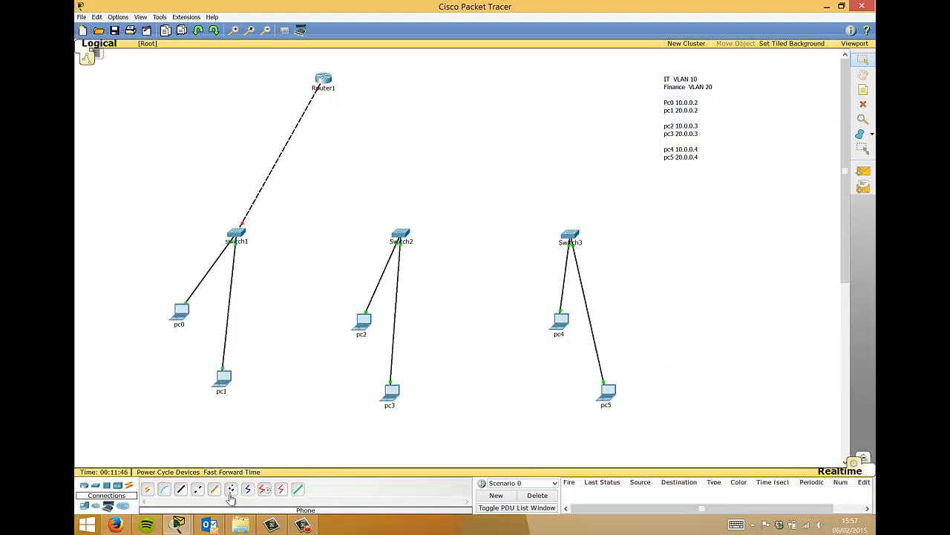
- Link switch1 GigabitEthernet1/2 to Switch2 GigabitEthernet1/2 with a cross-over cable
click(197, 490)
click(237, 234)
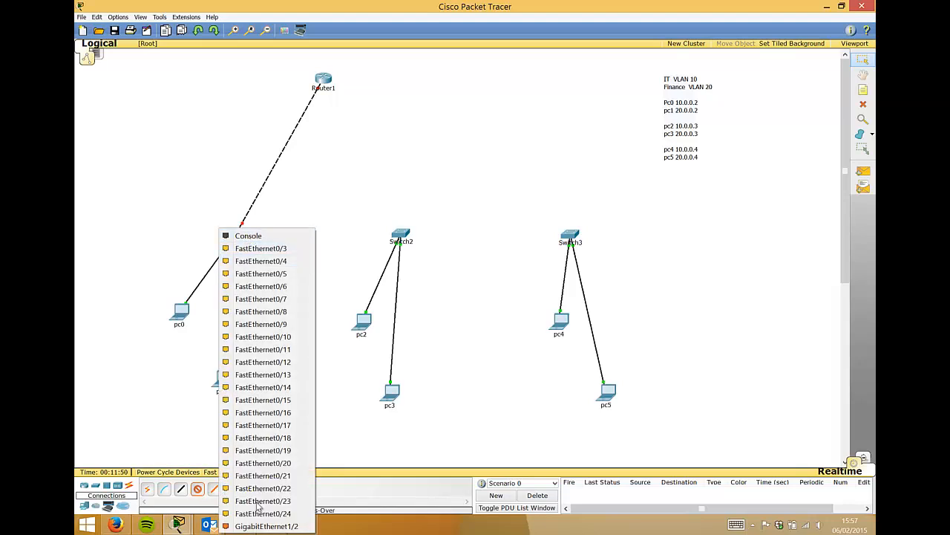
click(260, 525)
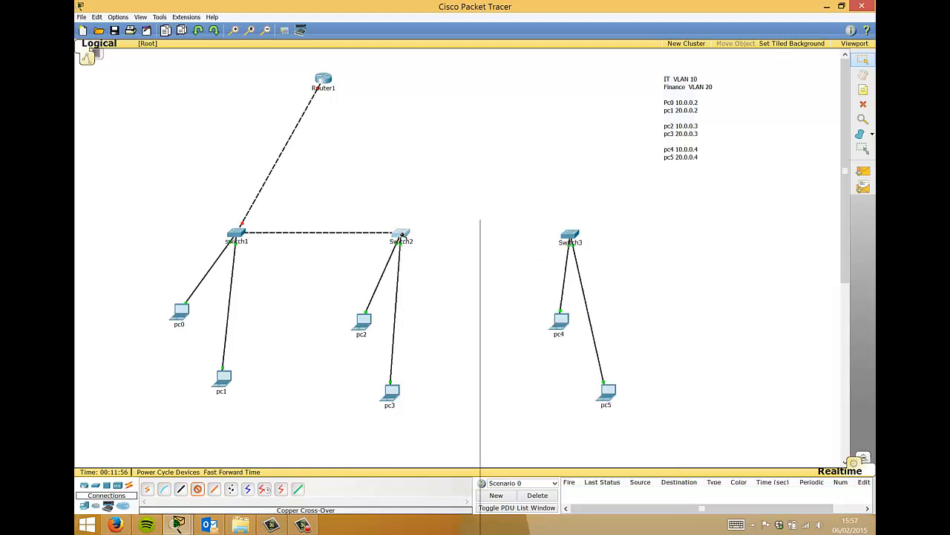
click(401, 236)
click(430, 528)
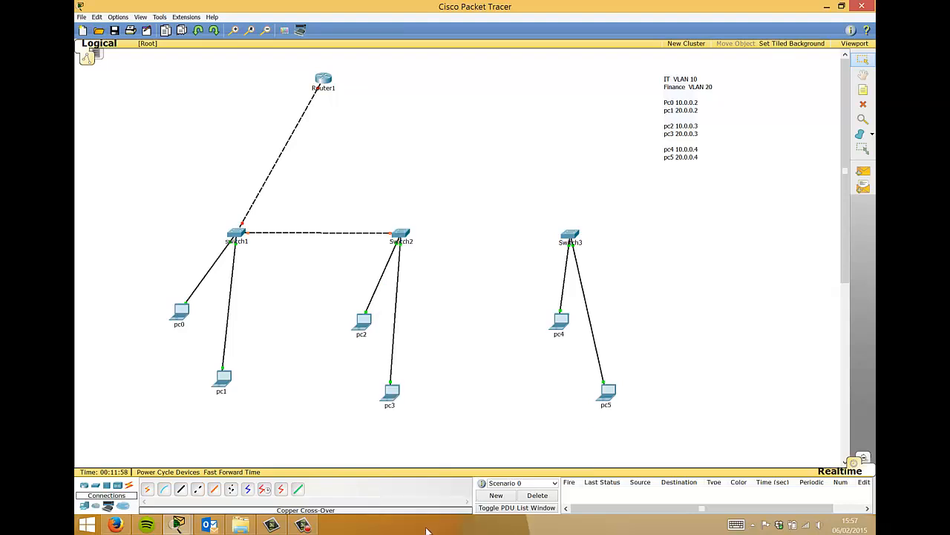
- Start another cross-over cable from Switch1 FastEthernet0/24
click(196, 493)
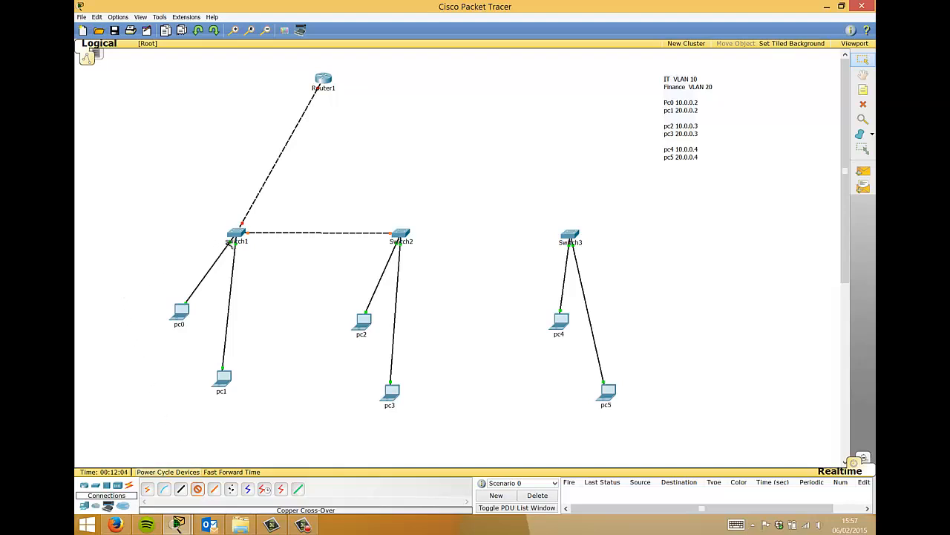
click(235, 235)
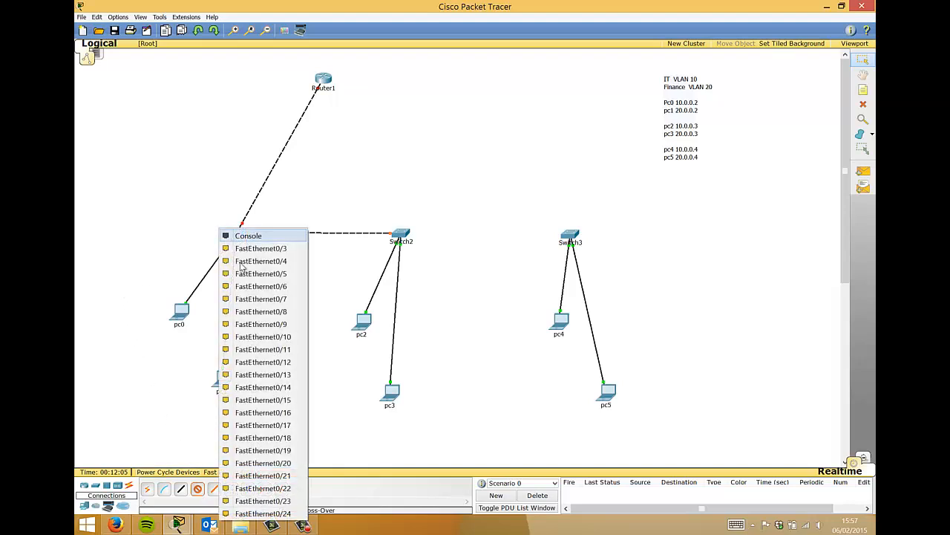
click(263, 513)
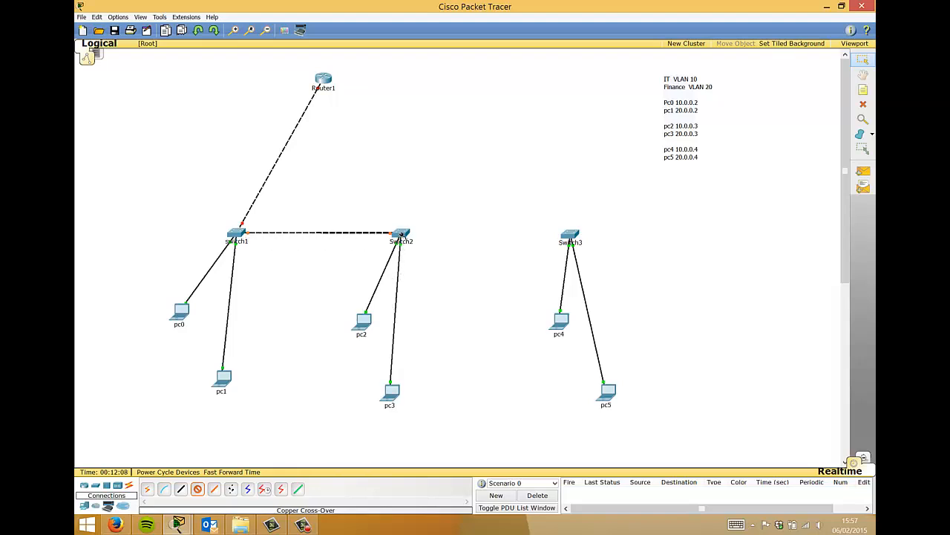
- Finish the second Switch1–Switch2 cross-over link on a Switch2 port
mouse_move(401, 235)
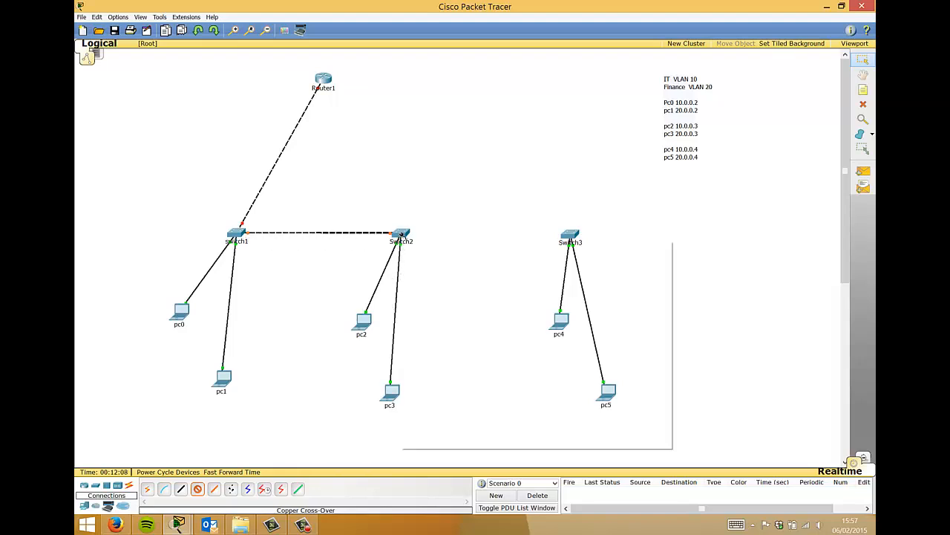
click(401, 234)
click(455, 516)
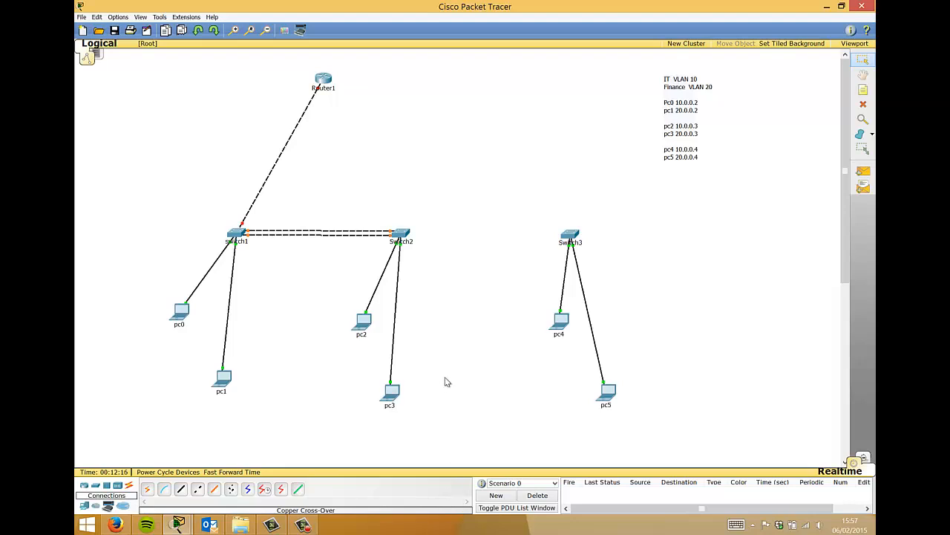
- Link a Switch2 port to Switch3 GigabitEthernet1/2 with a cross-over cable
click(198, 490)
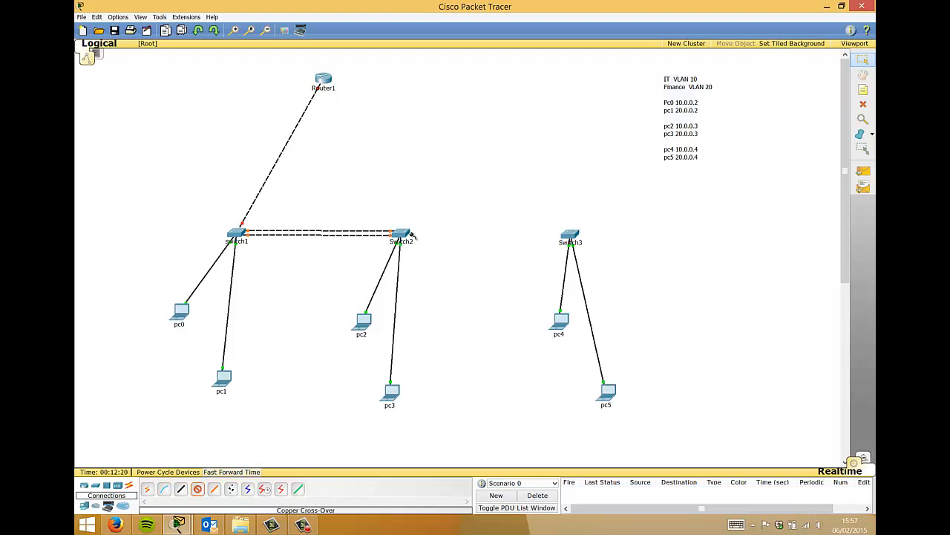
mouse_move(401, 233)
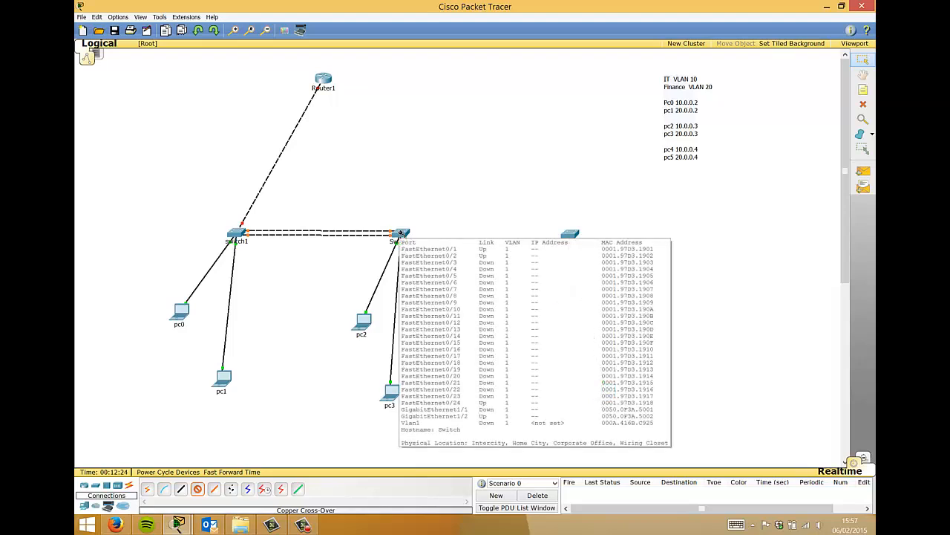
click(401, 233)
click(429, 512)
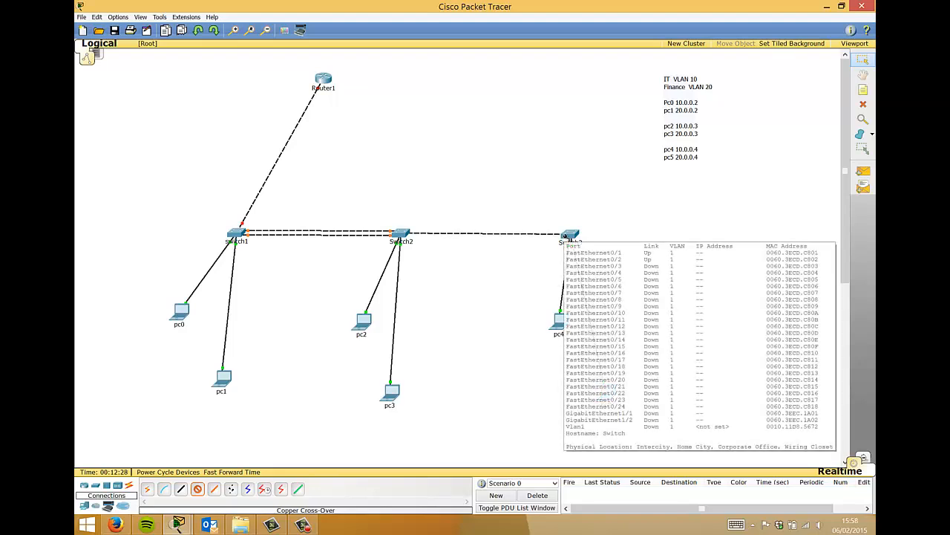
click(569, 235)
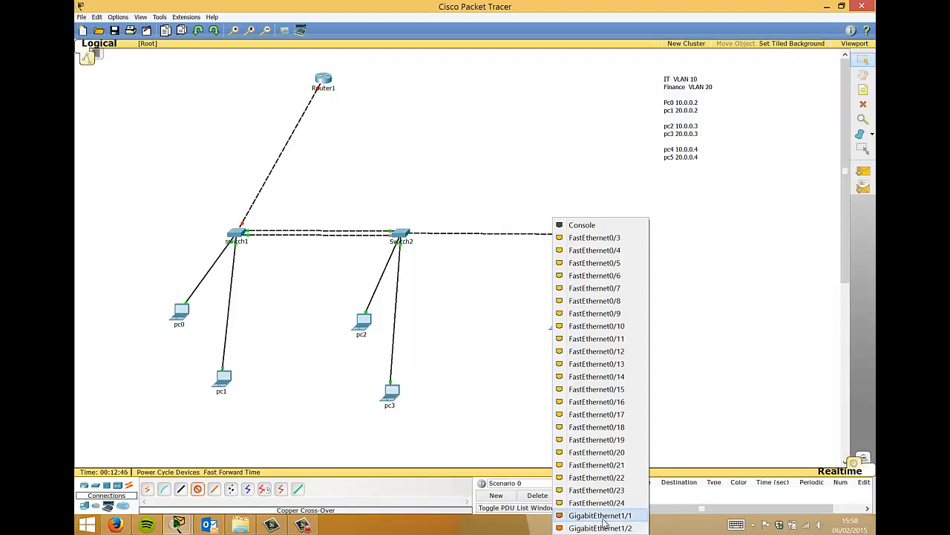
click(601, 527)
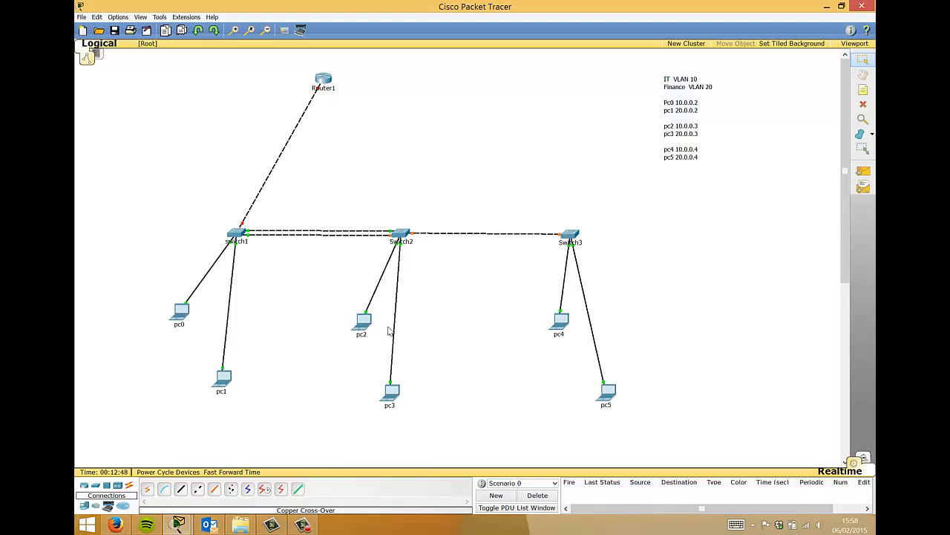
- Run a cross-over cable from Switch2 FastEthernet0/23 to Switch3 FastEthernet0/24
click(198, 488)
mouse_move(404, 236)
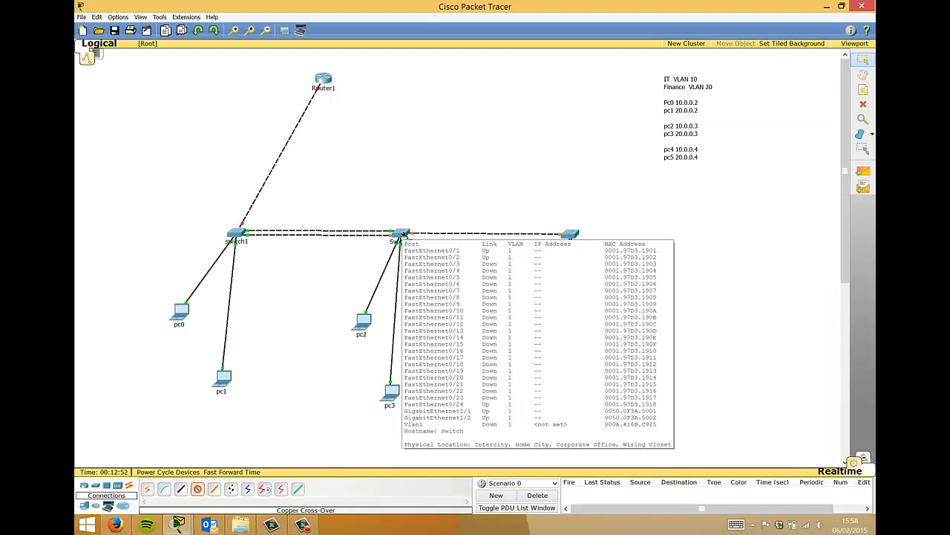
click(403, 236)
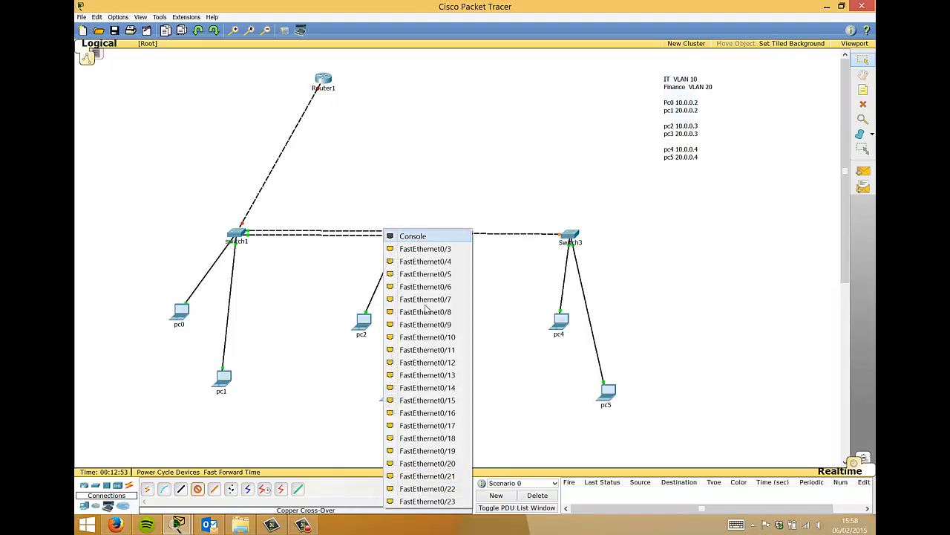
click(450, 502)
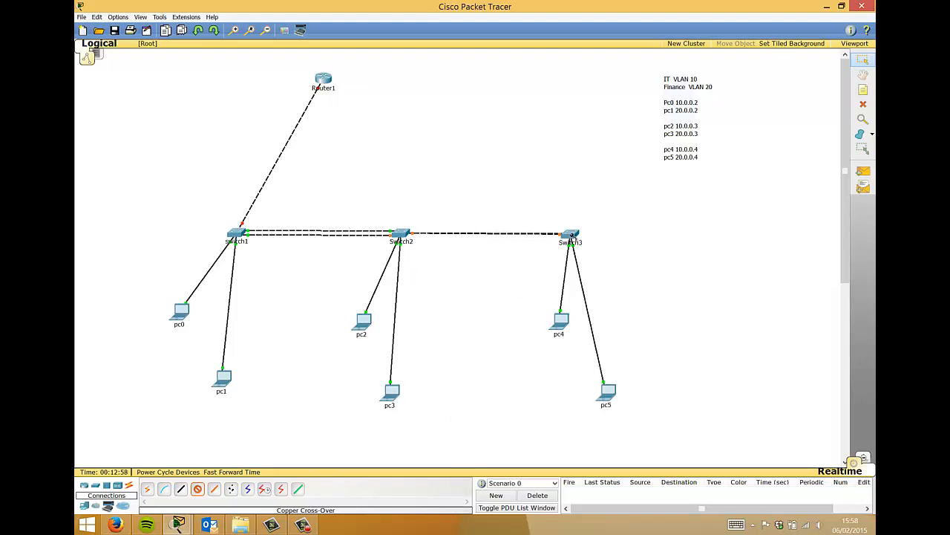
click(573, 235)
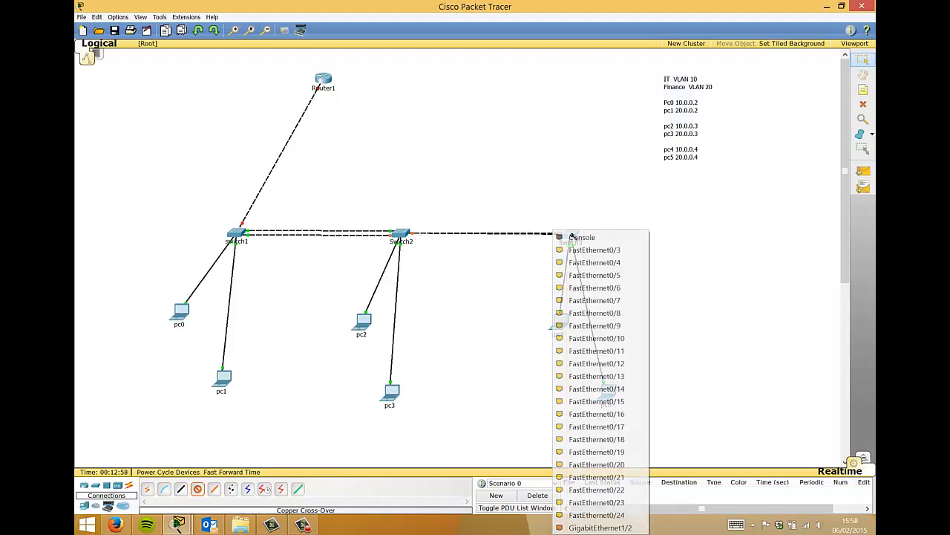
click(596, 515)
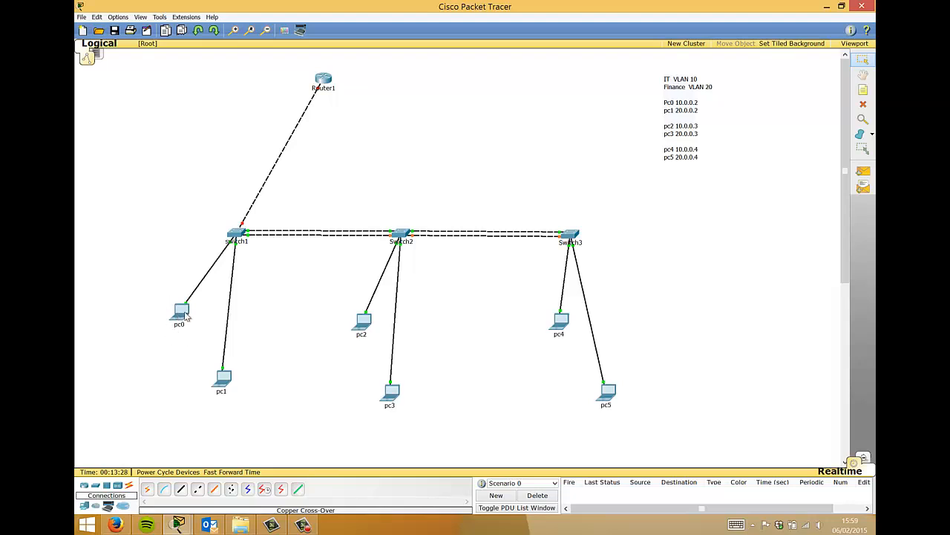
- From pc0's command prompt, ping 10.0.0.3 and 10.0.0.4, then close the window
mouse_move(179, 315)
mouse_move(362, 331)
mouse_move(564, 323)
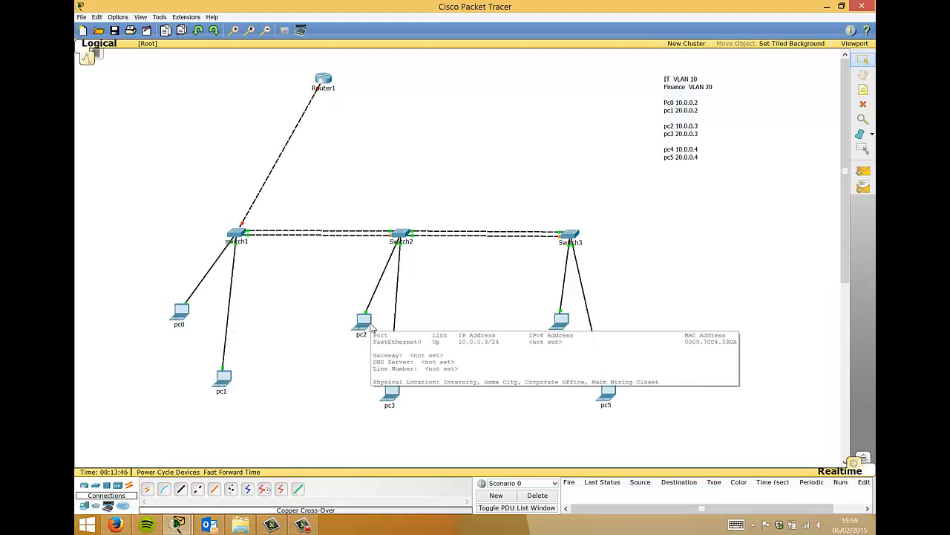
click(180, 313)
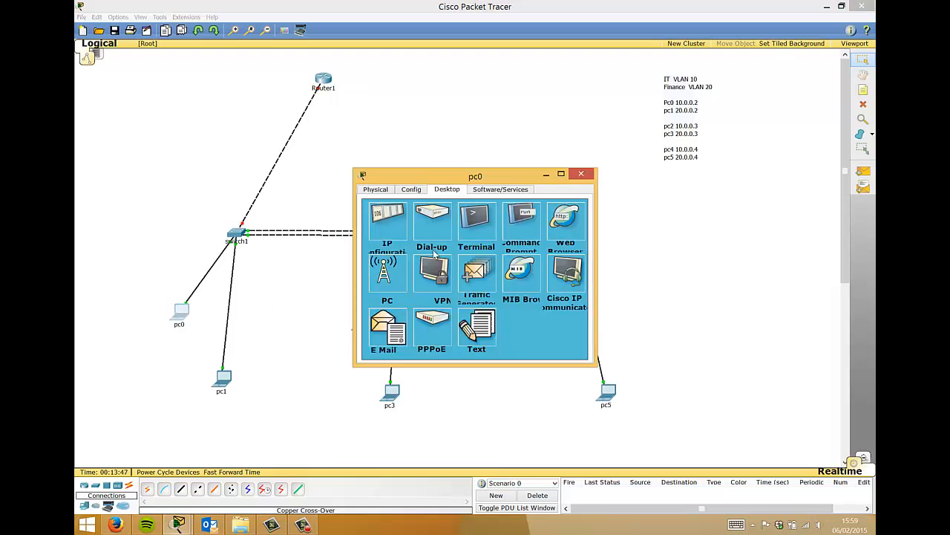
click(519, 222)
drag(458, 176, 401, 43)
text(ping)
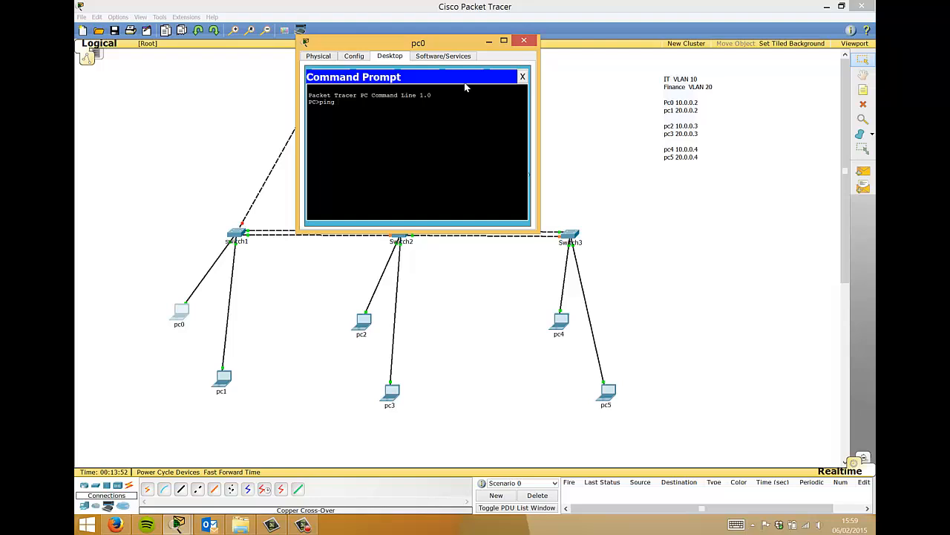
text( 10.0.0.3)
key(Return)
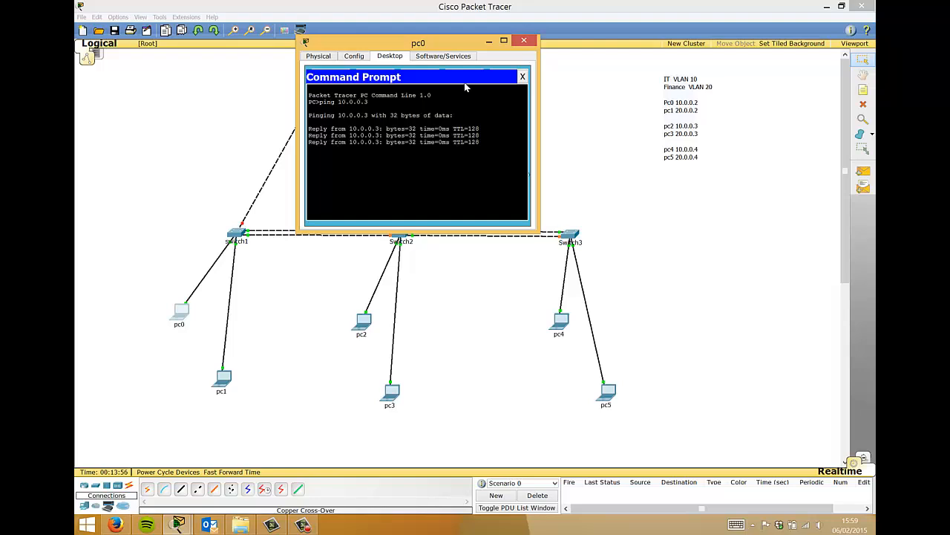
text(ping 10.0.0.4)
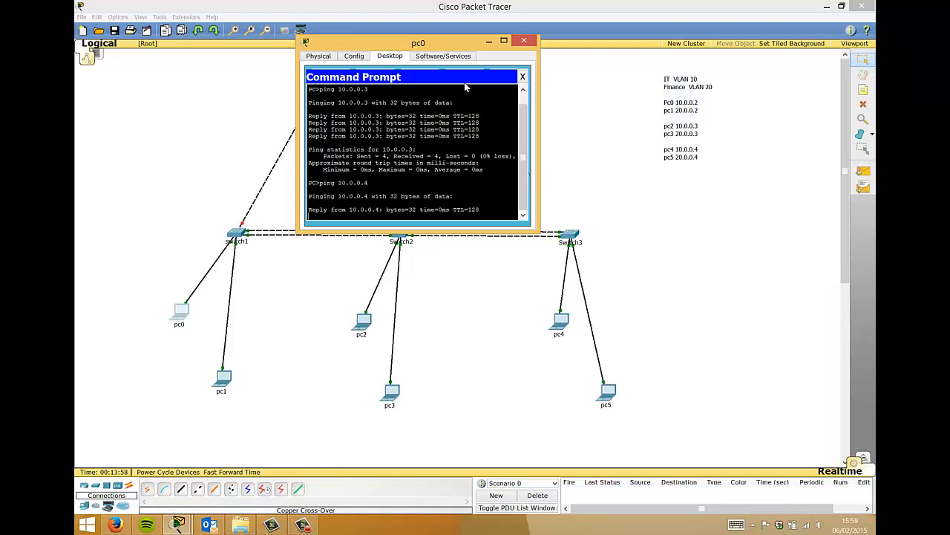
key(Return)
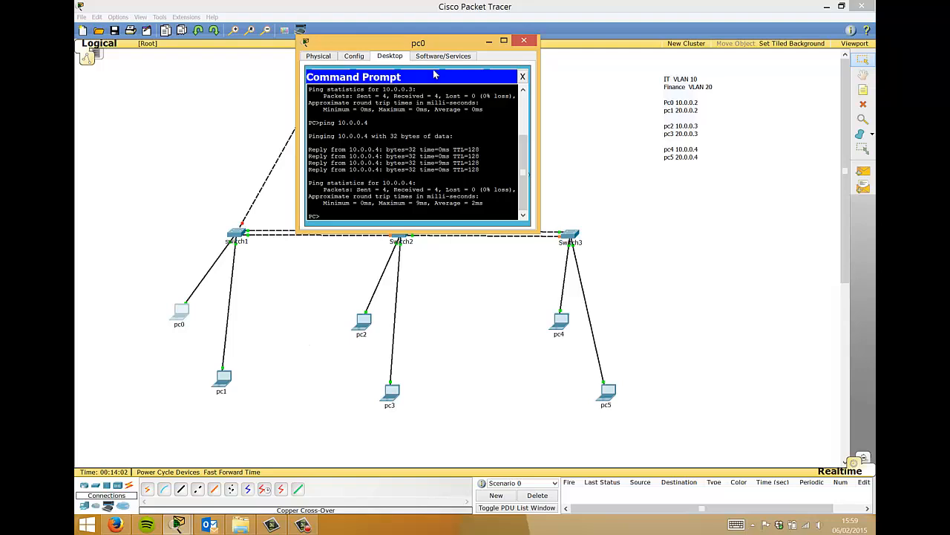
click(524, 40)
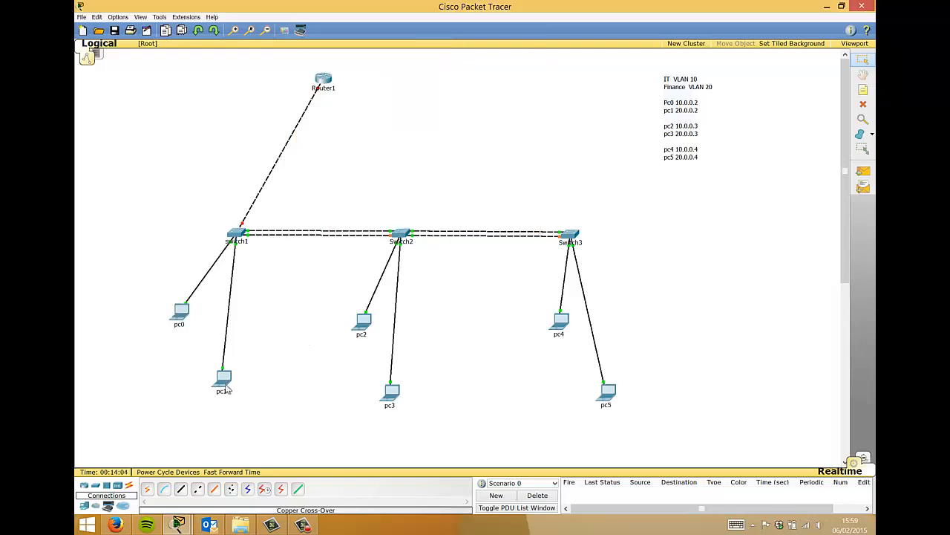
- Ping 20.0.0.2 from pc0, which times out, and close pc0's window
mouse_move(222, 388)
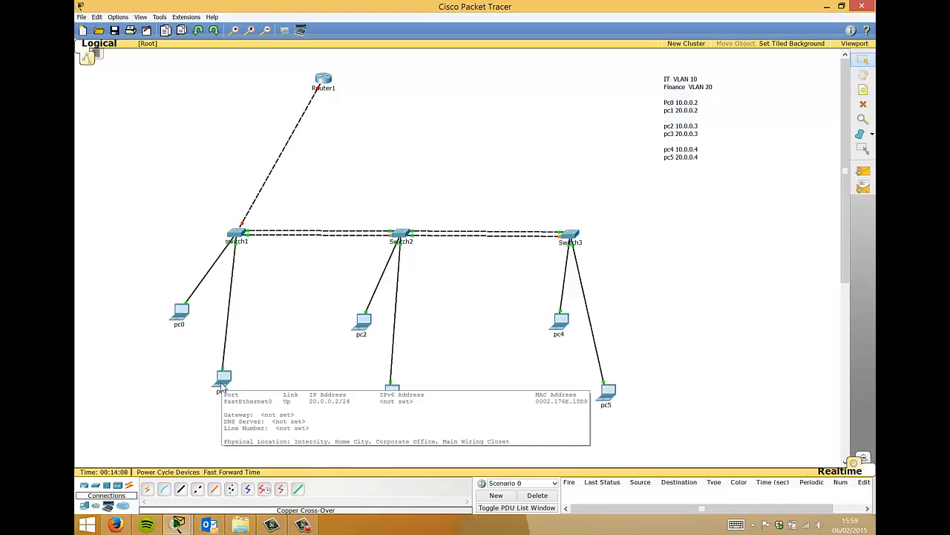
click(187, 310)
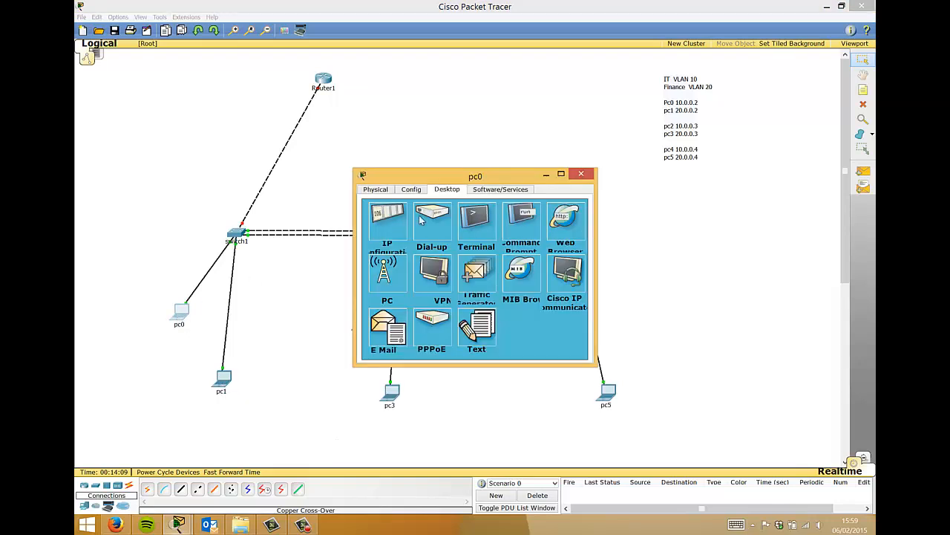
click(528, 215)
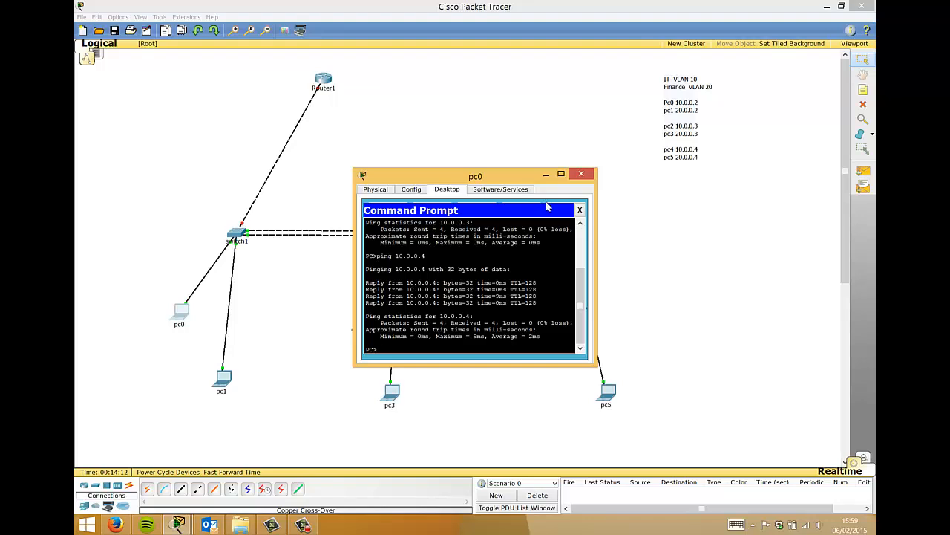
text(ping 20.0.0.2)
key(Return)
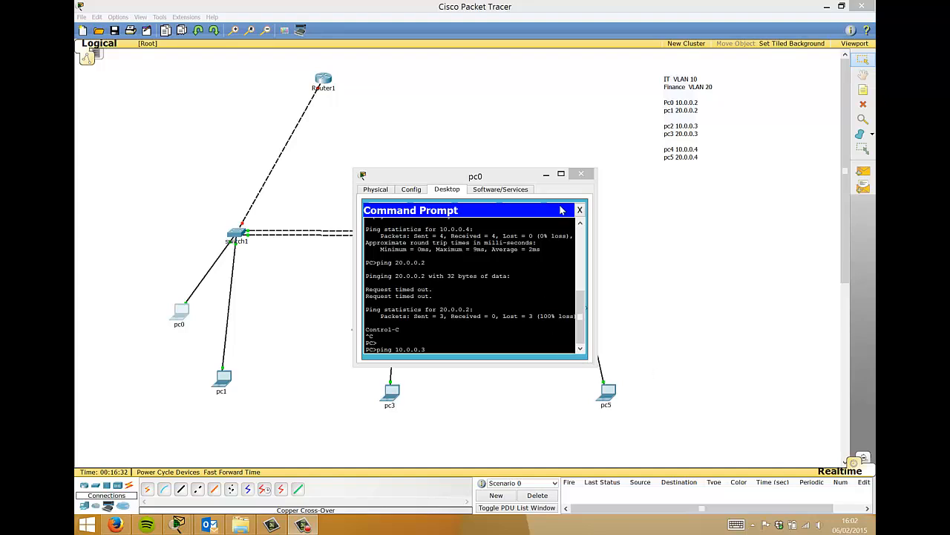
click(581, 175)
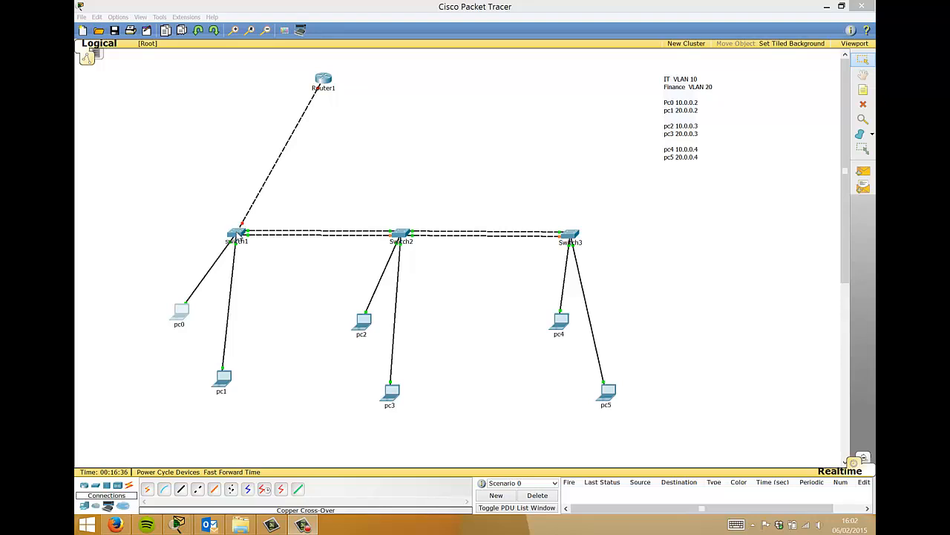
- Open switch1's CLI, enlarge the window, and enter privileged mode with en
click(236, 233)
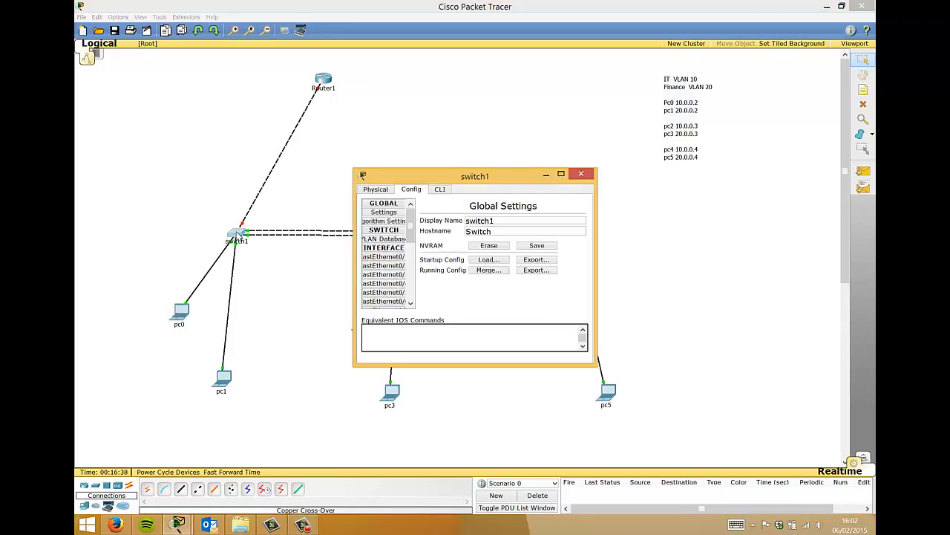
click(439, 189)
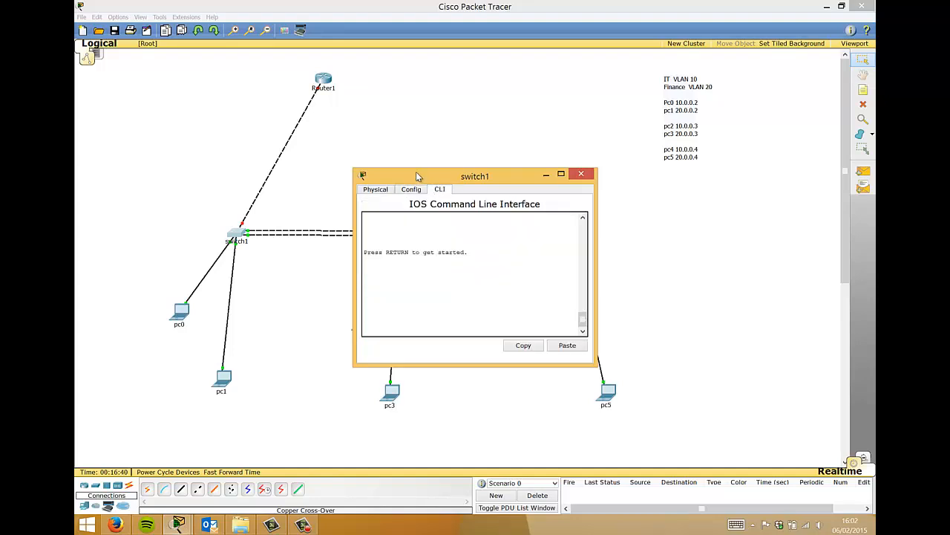
drag(416, 171, 411, 56)
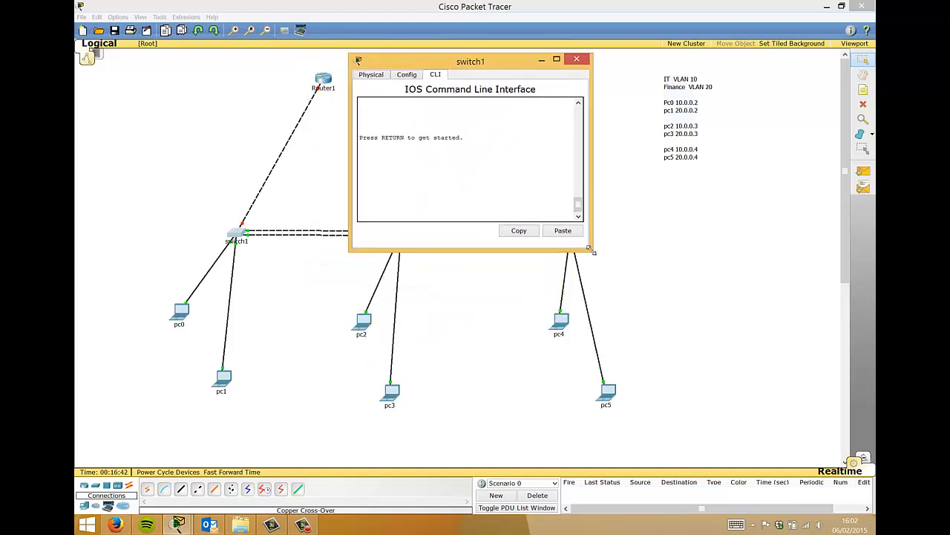
drag(592, 250, 787, 431)
key(Return)
key(Return)
key(Return)
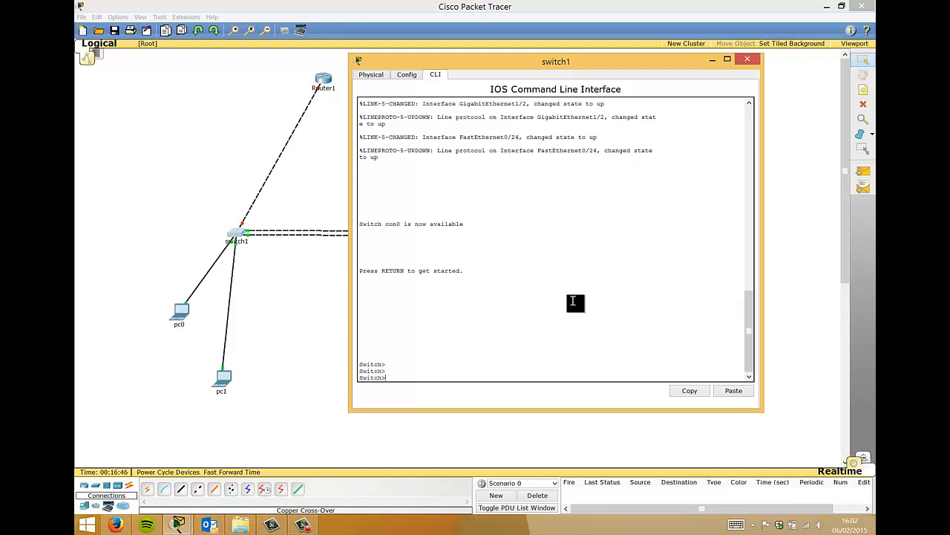
text(en)
key(Return)
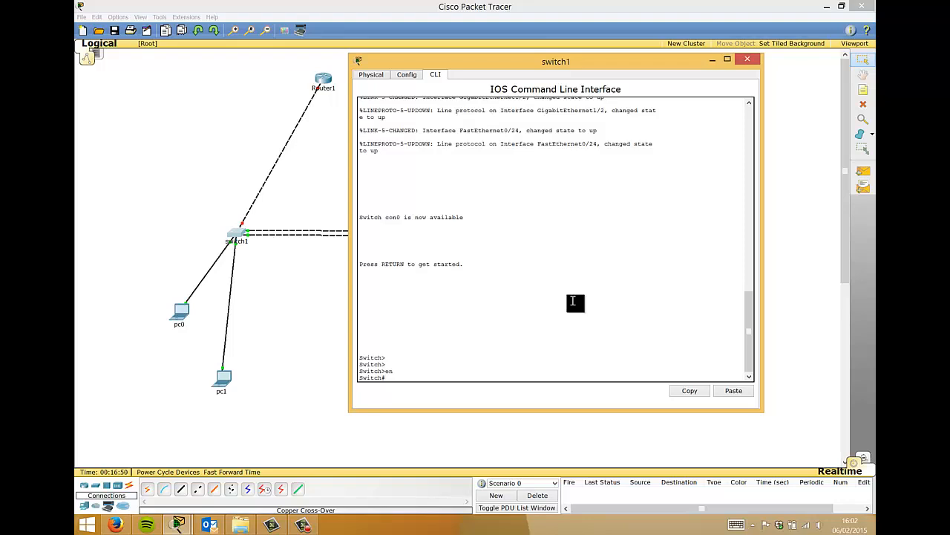
- In global configuration, set switch1 to VTP server mode with domain companyx
text(vtp mod)
key(Tab)
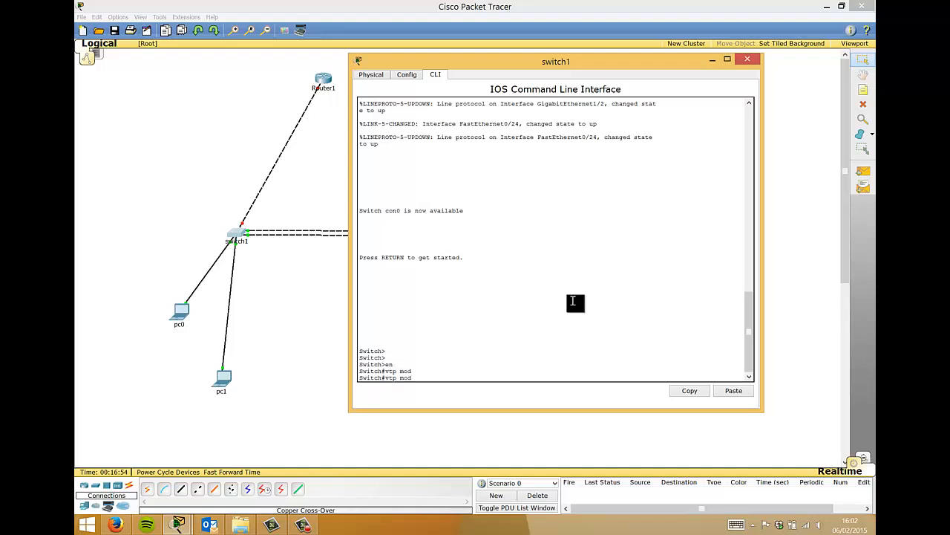
key(Tab)
key(BackSpace)
key(BackSpace)
key(BackSpace)
key(BackSpace)
key(BackSpace)
key(BackSpace)
key(BackSpace)
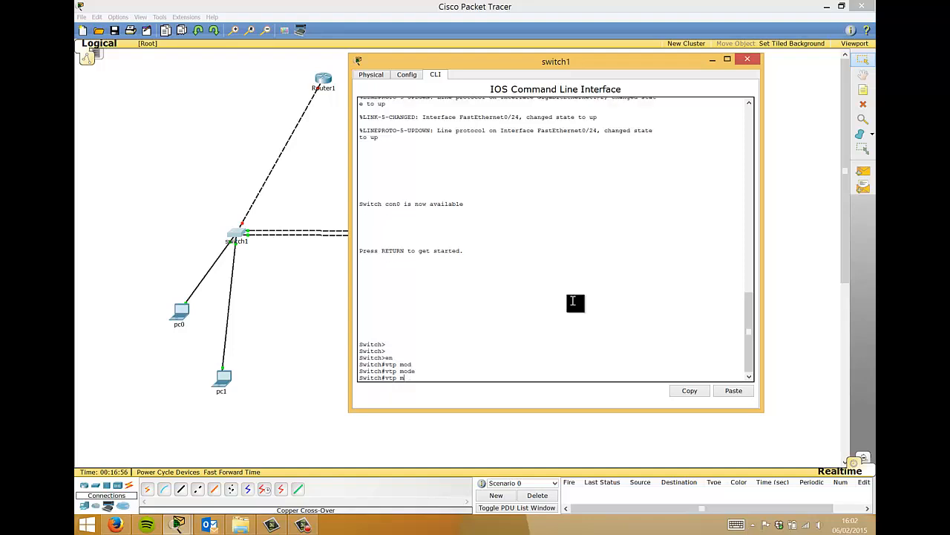
text(conf t)
key(Return)
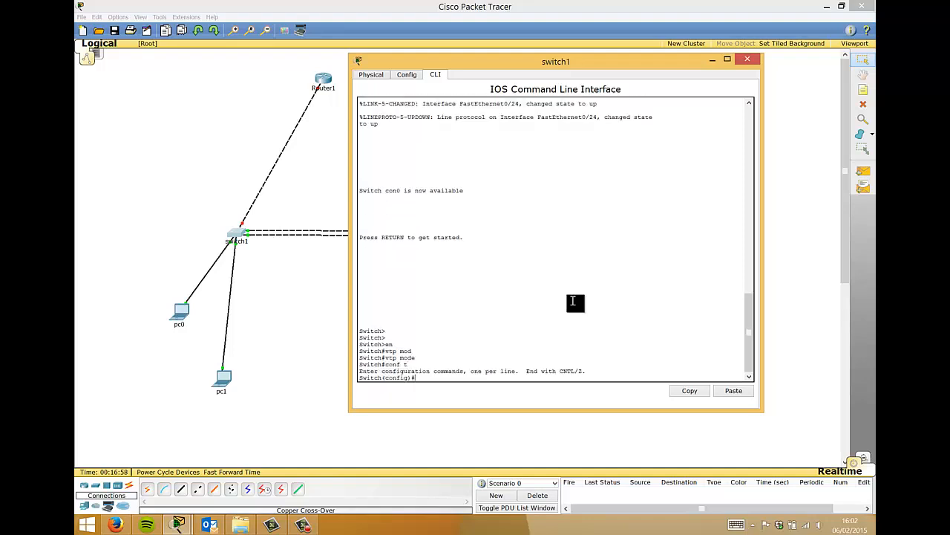
text(vtp mode server)
key(Return)
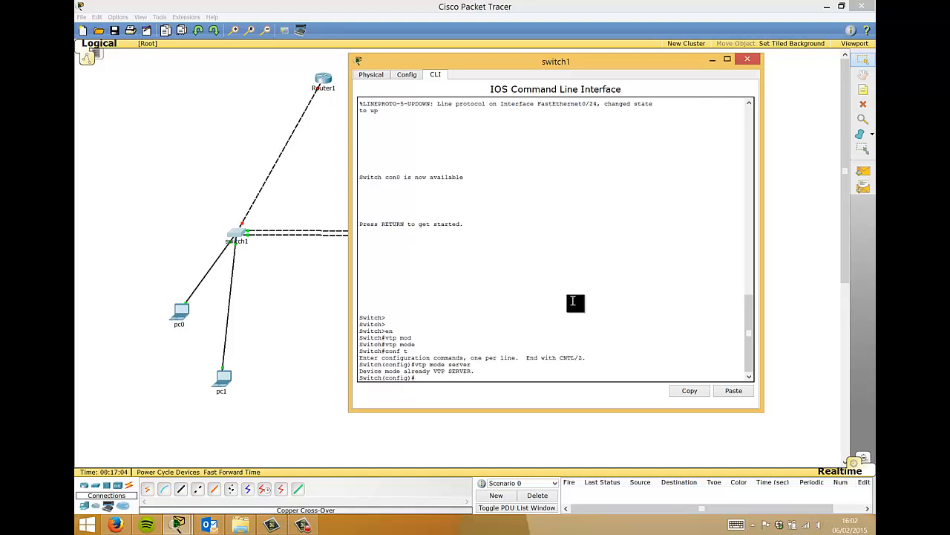
text(vtp dom)
key(Tab)
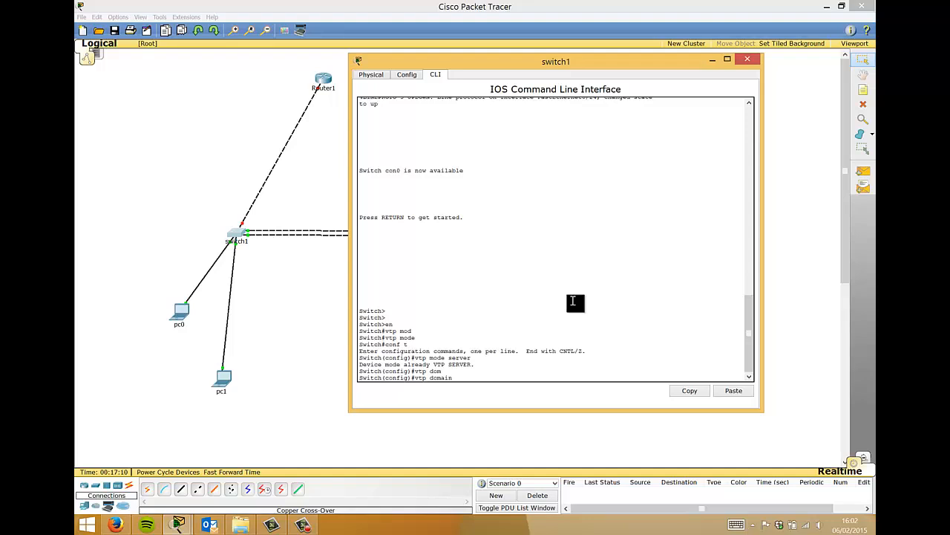
text(companyx)
key(Return)
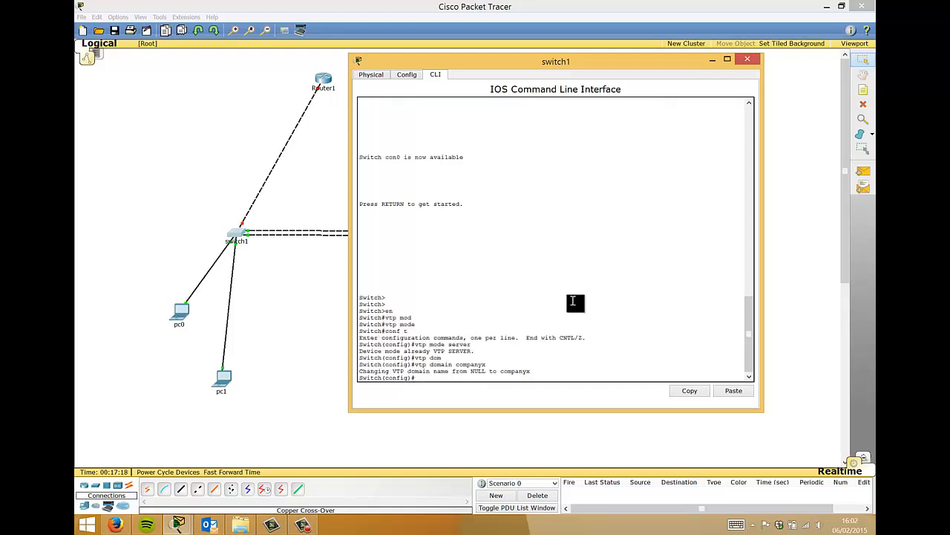
- Set switch1's VTP password, exit configuration mode, and end the console session
text(vtp password)
text(secrt)
text(t)
key(Return)
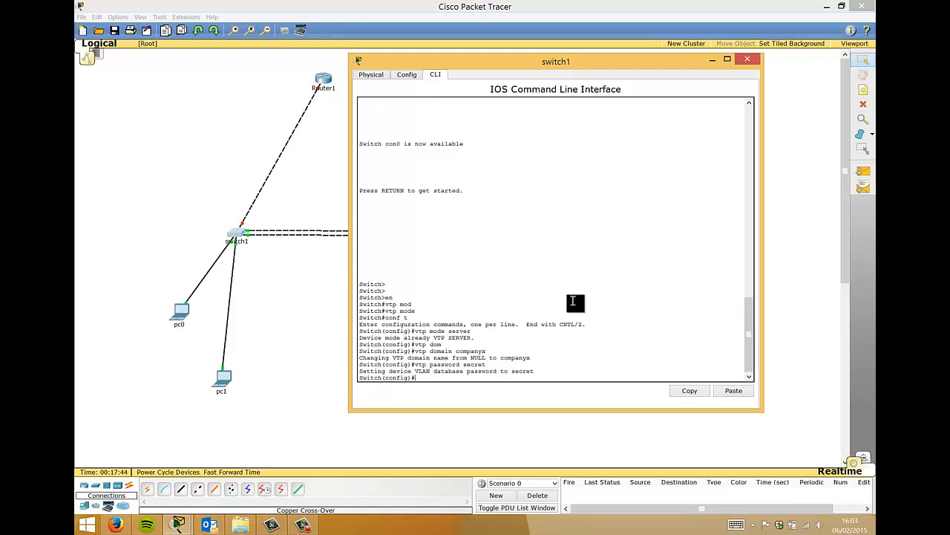
text(exit)
key(Return)
text(exi)
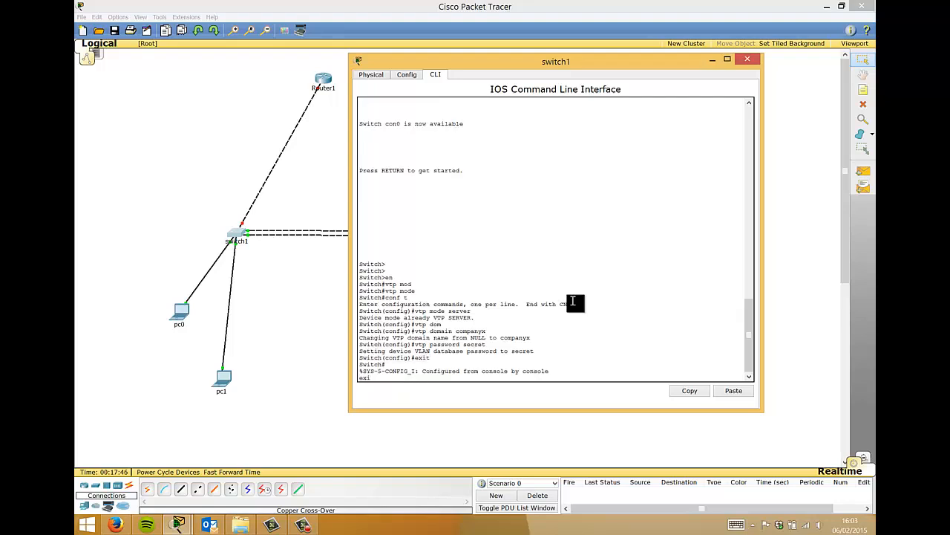
key(BackSpace)
key(BackSpace)
key(BackSpace)
key(Return)
key(Return)
key(Return)
text(exit)
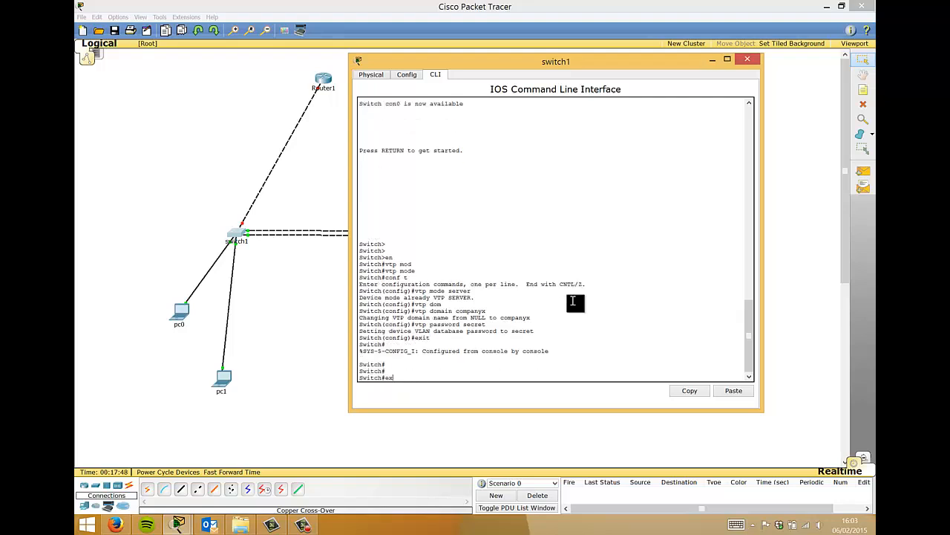
key(Return)
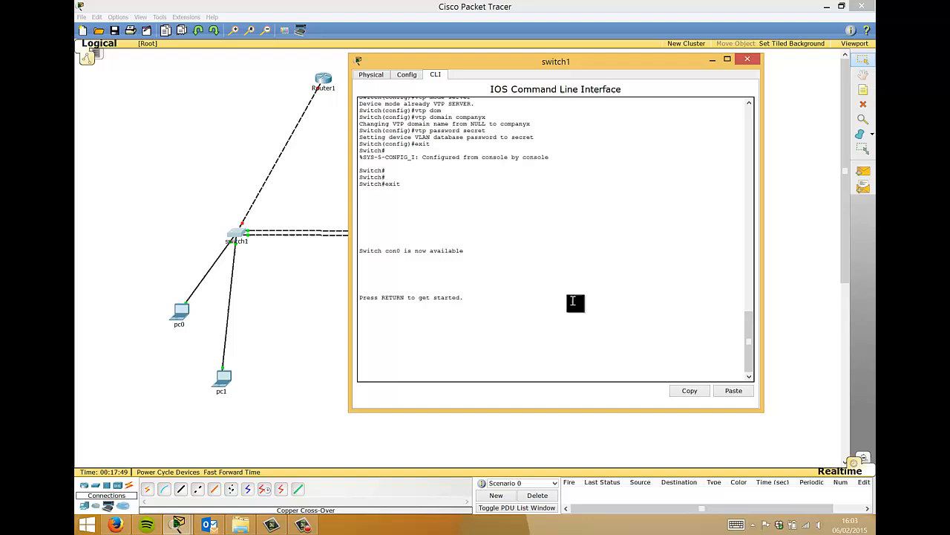
- Close switch1, open Switch2's CLI, and enter privileged mode with en
click(748, 61)
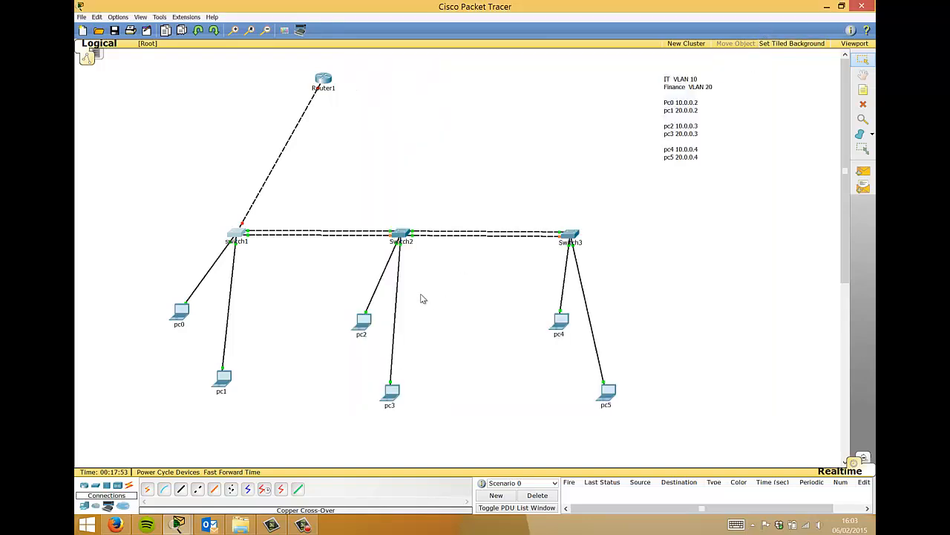
click(402, 235)
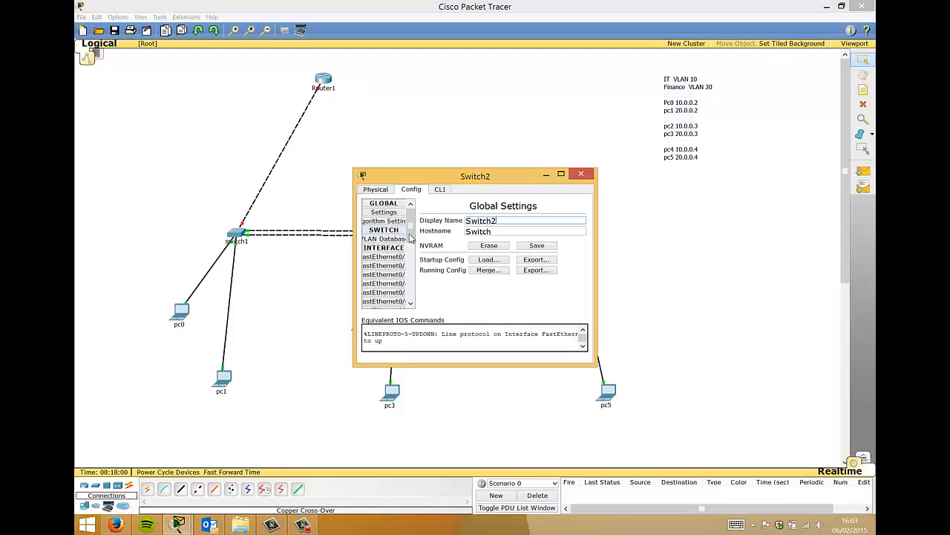
click(439, 189)
key(Return)
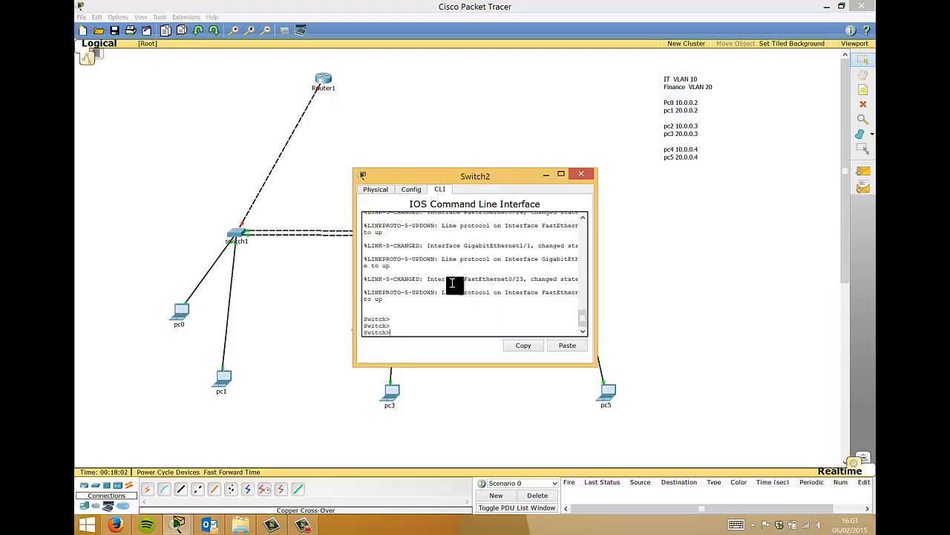
key(Return)
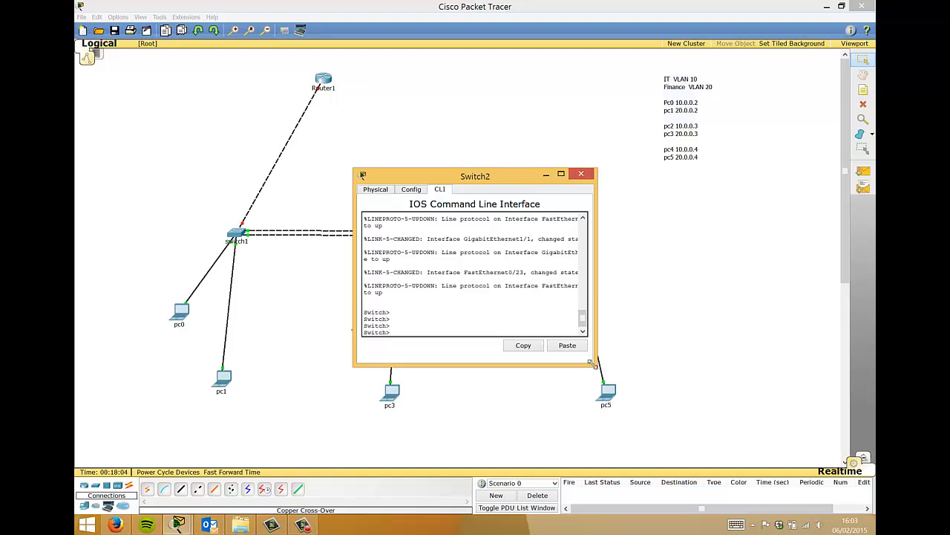
drag(594, 364, 760, 462)
drag(434, 176, 434, 63)
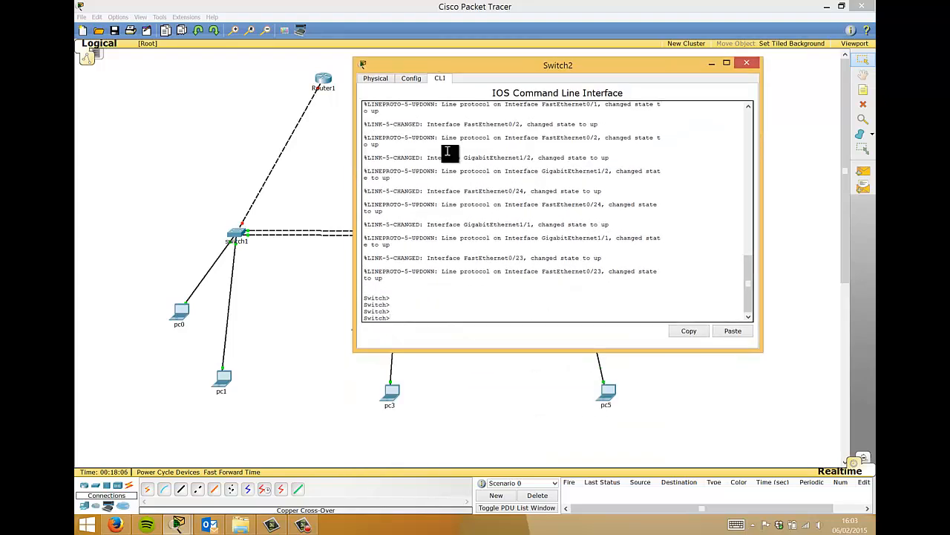
text(en)
key(Return)
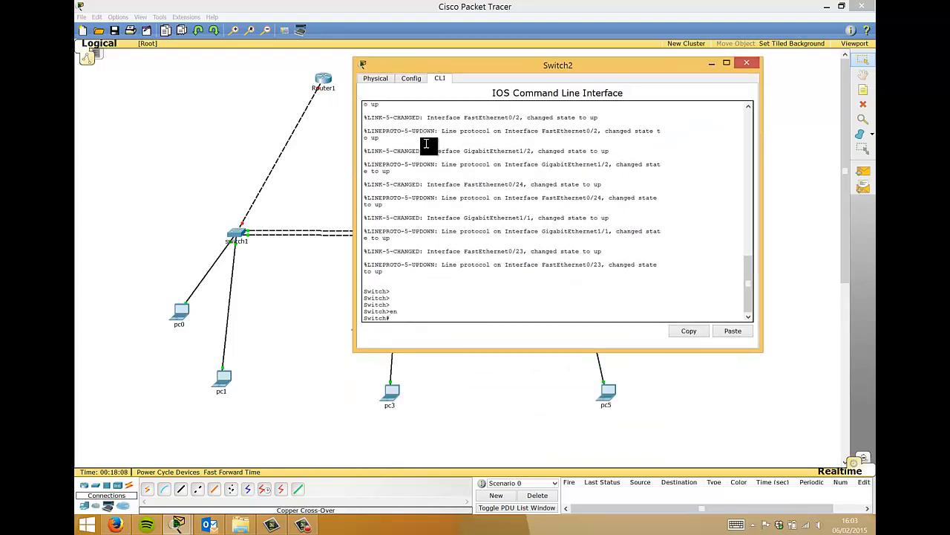
- Make Switch2 a VTP client in domain companyx
text(vtp mode client)
key(BackSpace)
key(BackSpace)
key(BackSpace)
key(BackSpace)
key(BackSpace)
key(BackSpace)
key(BackSpace)
key(BackSpace)
key(BackSpace)
key(BackSpace)
key(BackSpace)
key(BackSpace)
key(BackSpace)
key(BackSpace)
key(BackSpace)
text(conf)
text(vtp mode client)
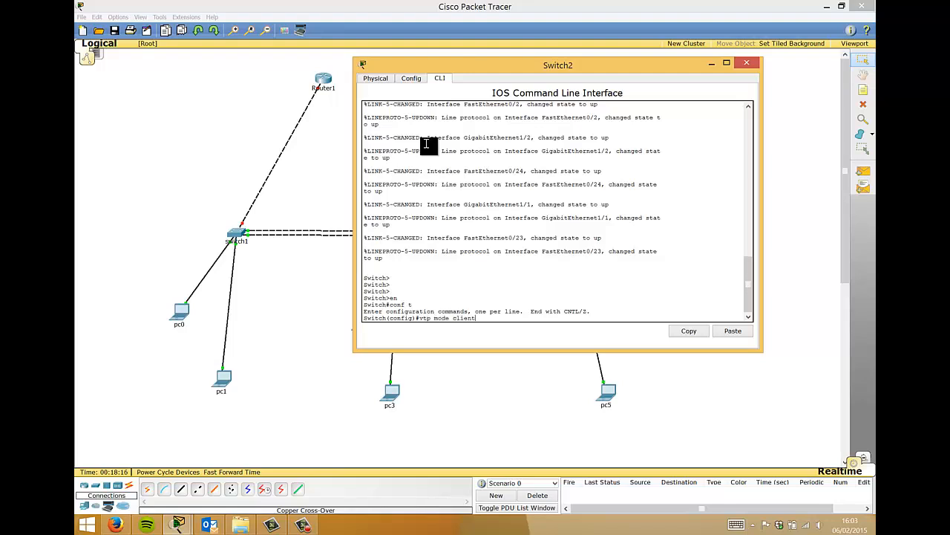
key(Return)
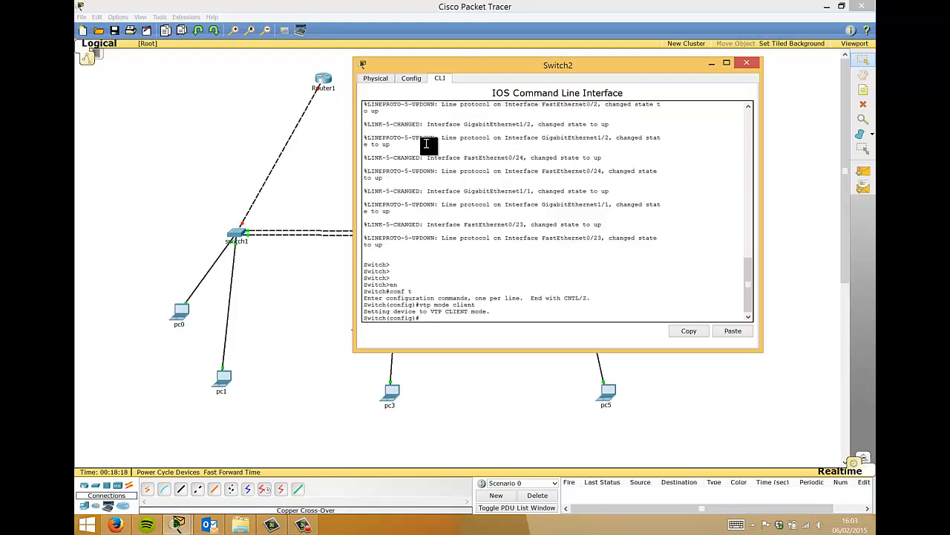
text(vtp dom)
key(Tab)
text(compan)
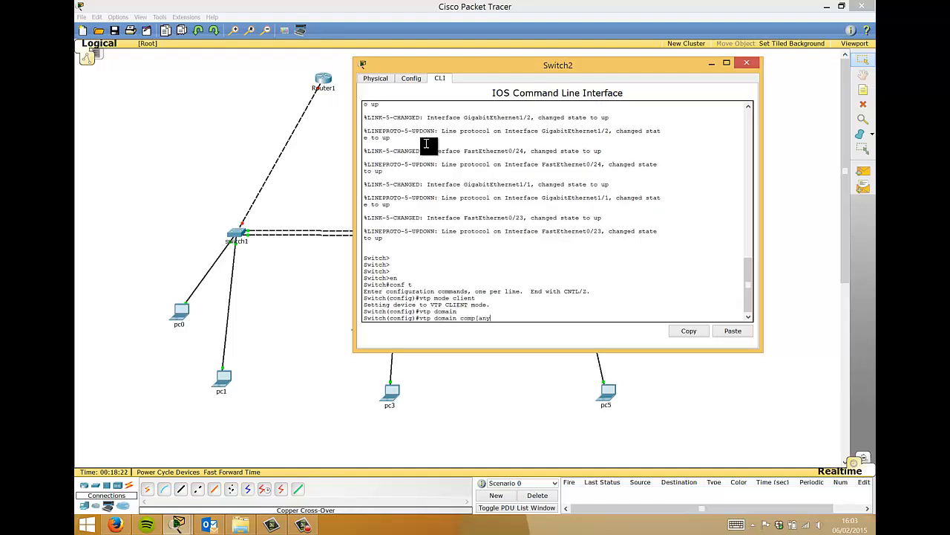
text(yx)
key(Return)
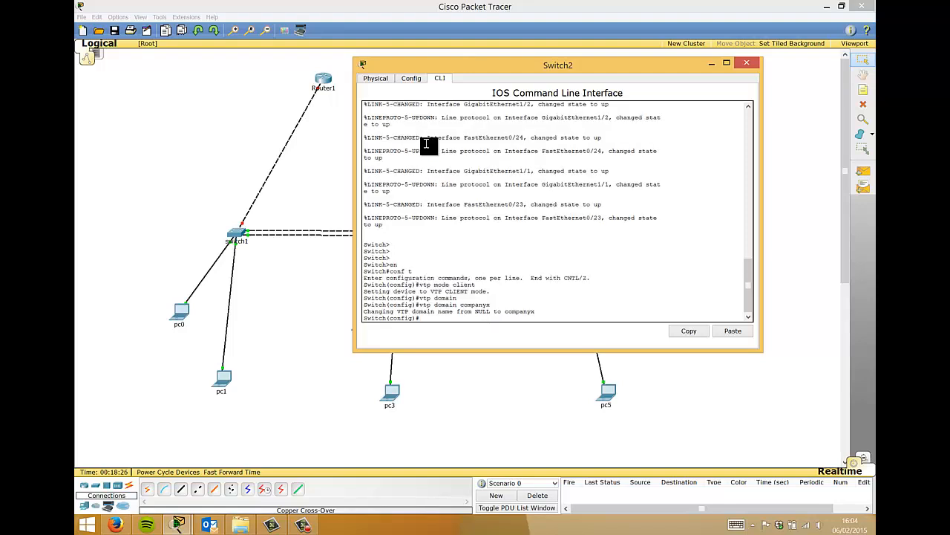
- Set Switch2's matching VTP password, exit configuration mode, and close its window
text(vtp pas)
key(Tab)
text(secret)
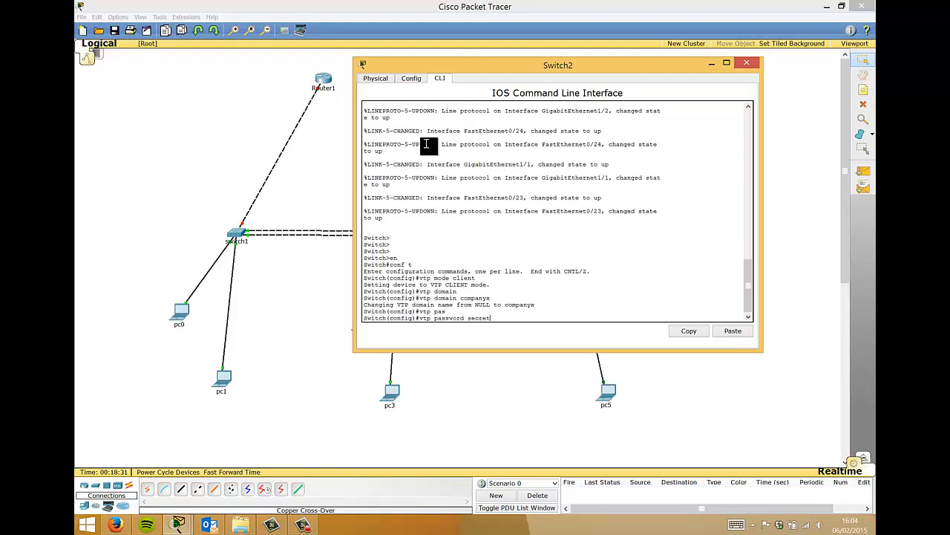
key(Return)
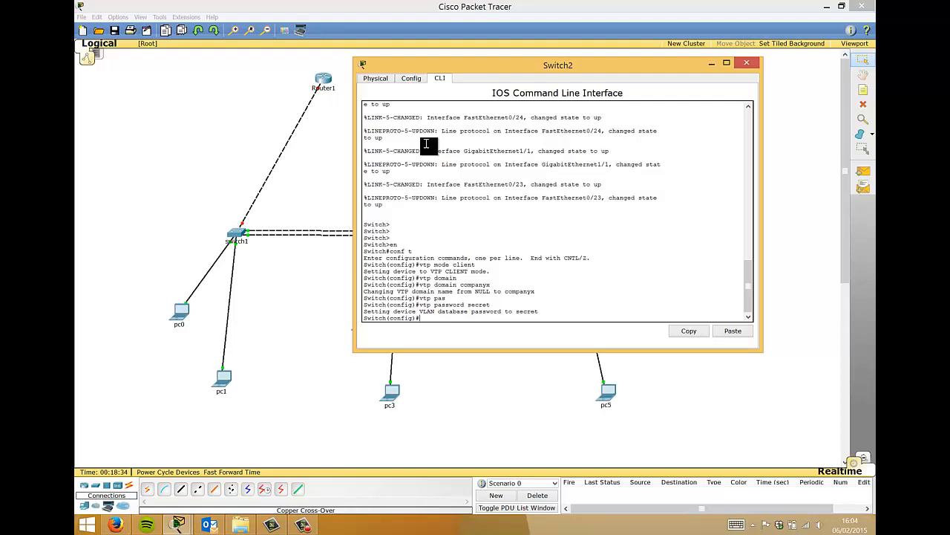
text(exit)
key(Return)
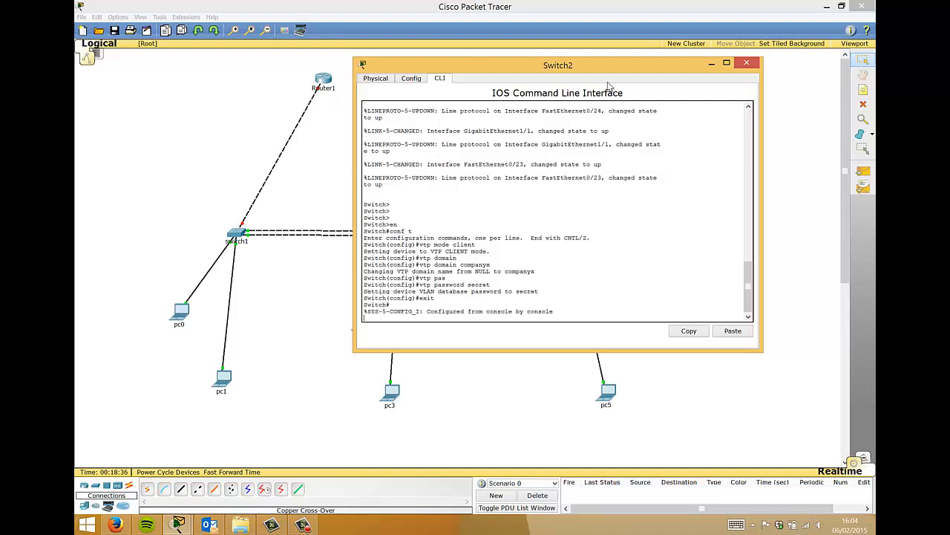
click(746, 62)
- Open Switch3's CLI and enter global configuration mode with en and conf t
click(574, 236)
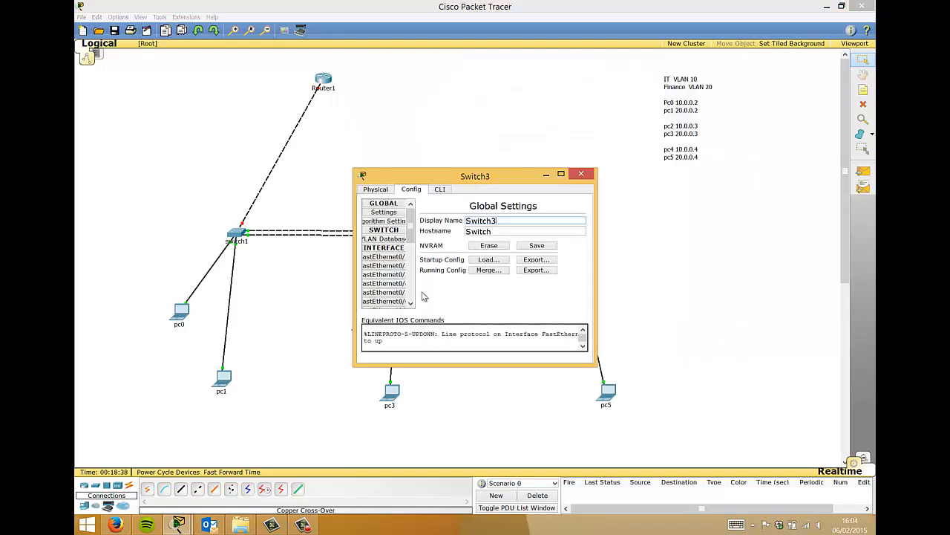
click(439, 188)
key(Return)
key(Return)
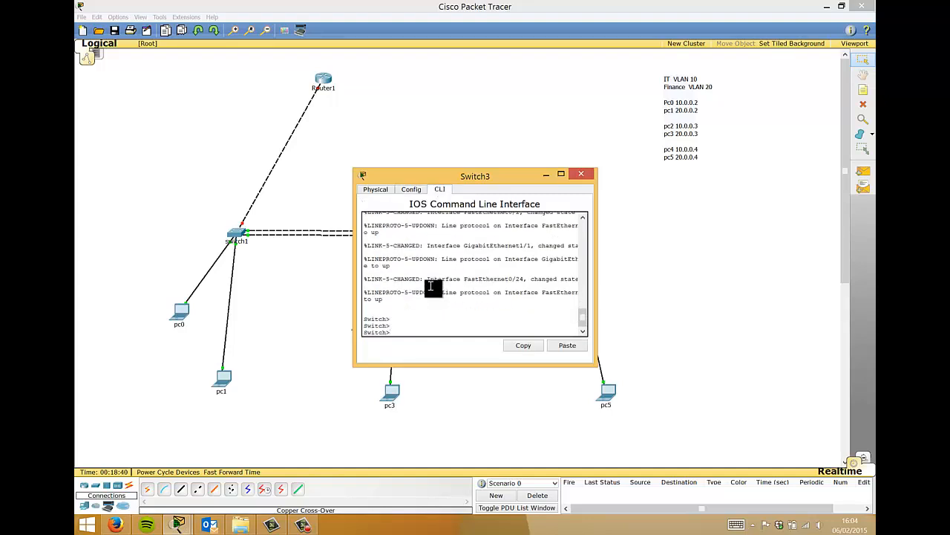
text(en)
key(Return)
text(conf t)
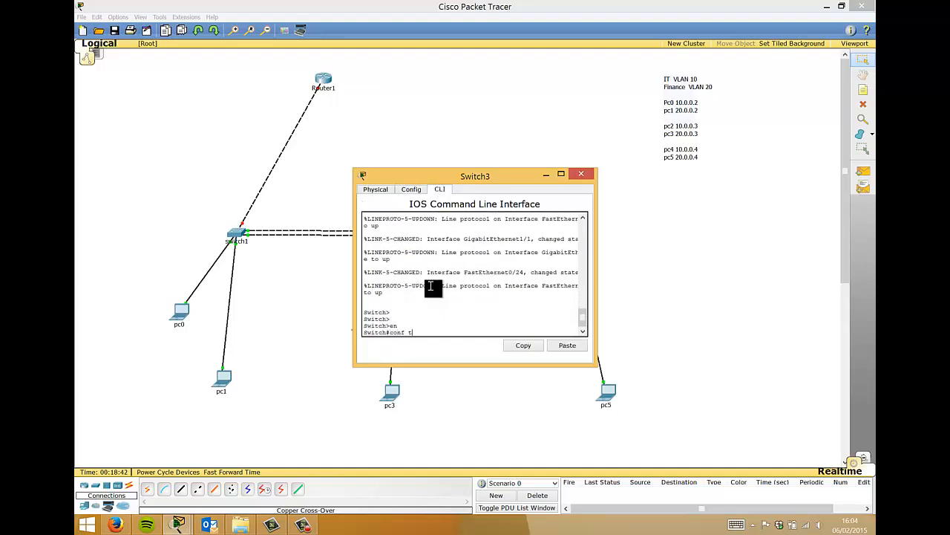
key(Return)
- Make Switch3 a VTP client in the VTP domain companyx
text(vtp mode)
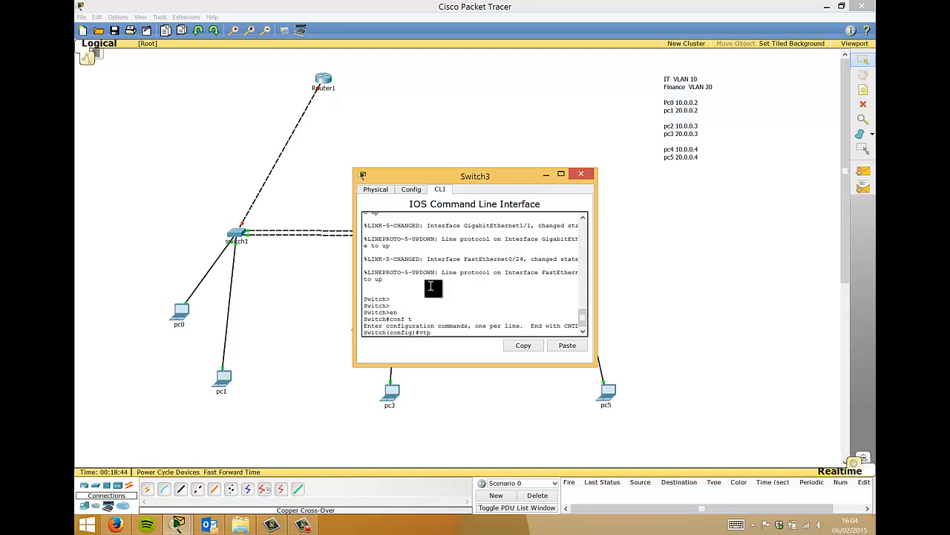
key(Tab)
text(cli)
key(Tab)
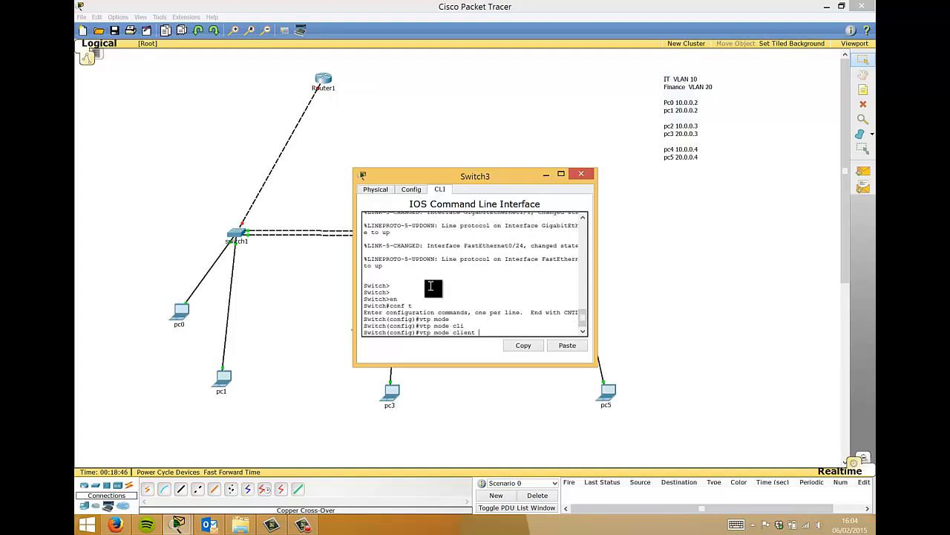
key(Return)
text(vtp dom)
key(Tab)
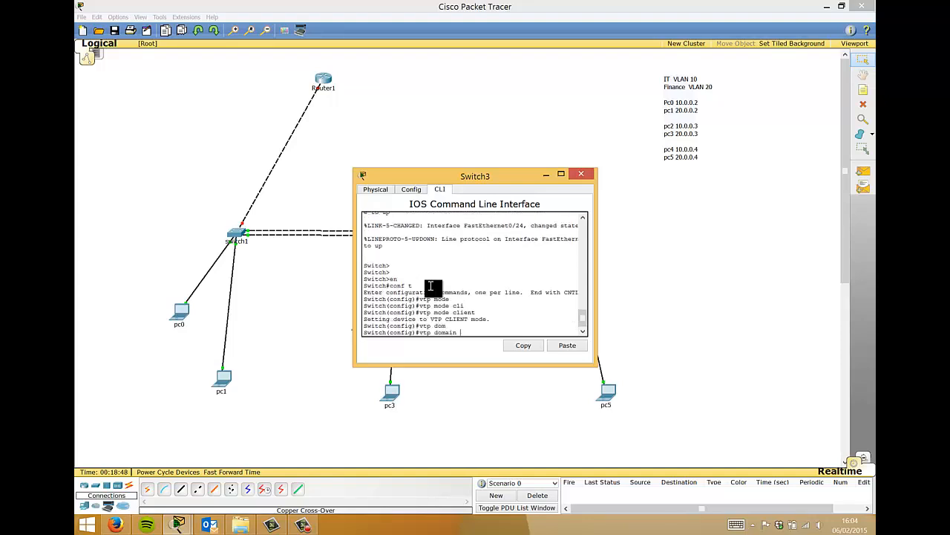
text(companyx)
key(Return)
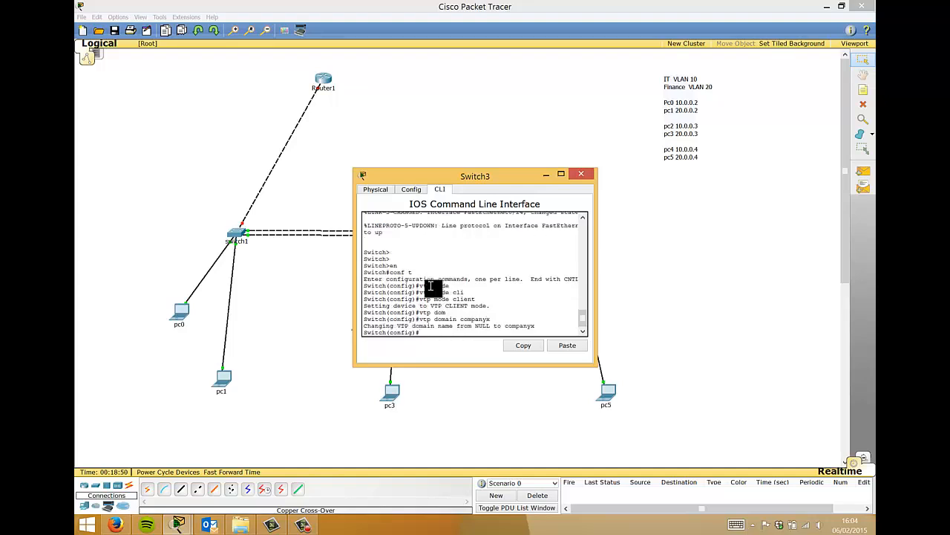
text(vtp pass)
key(Tab)
text(secre)
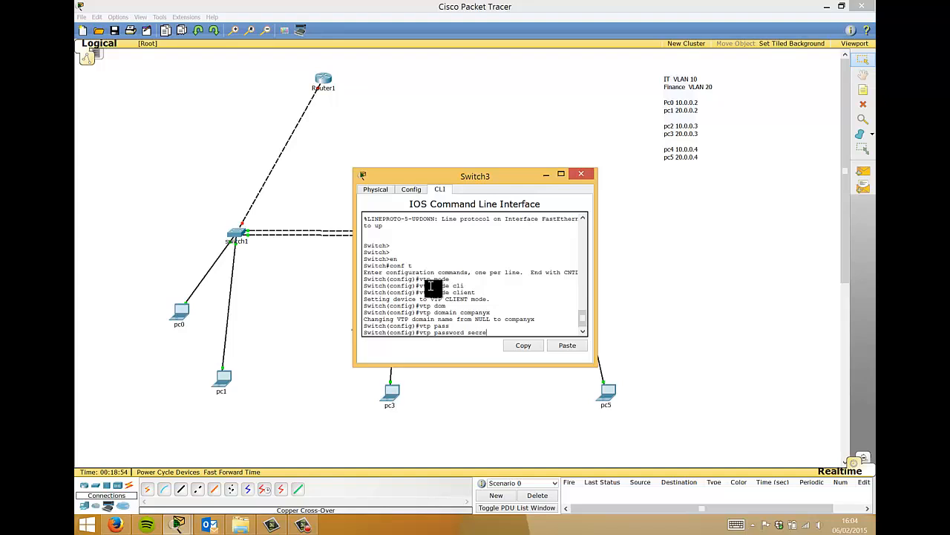
text(t)
key(Return)
text(exit)
key(Return)
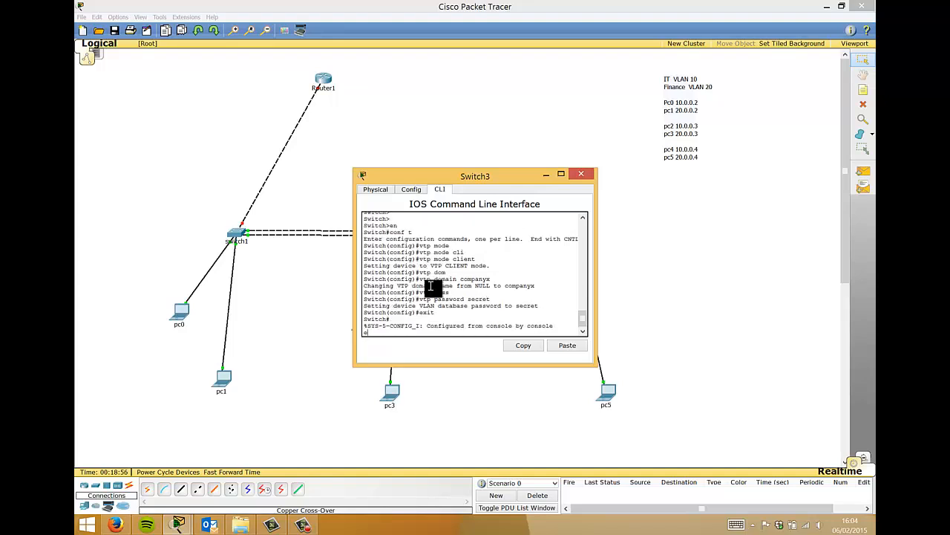
key(Return)
key(Return)
key(Return)
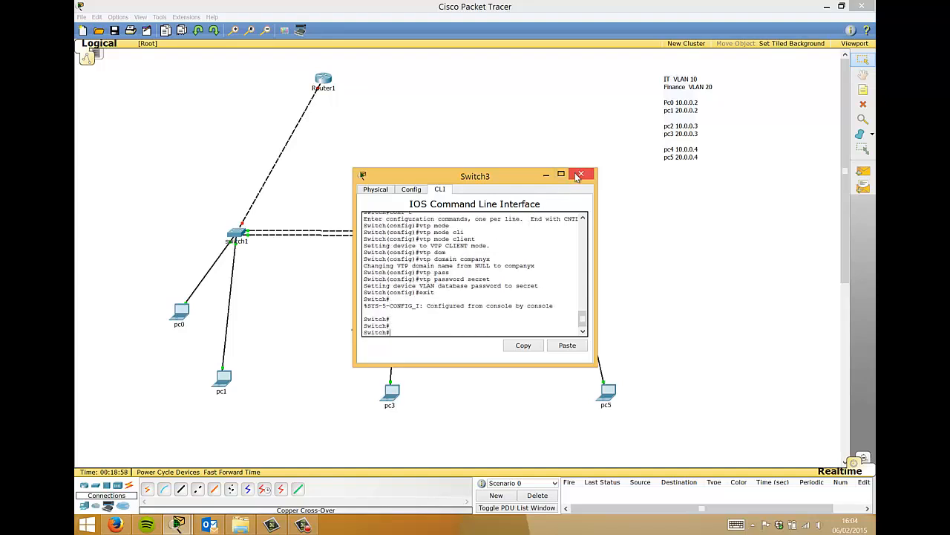
- Close Switch3's device window to show the router, three switches and six laptops
click(578, 176)
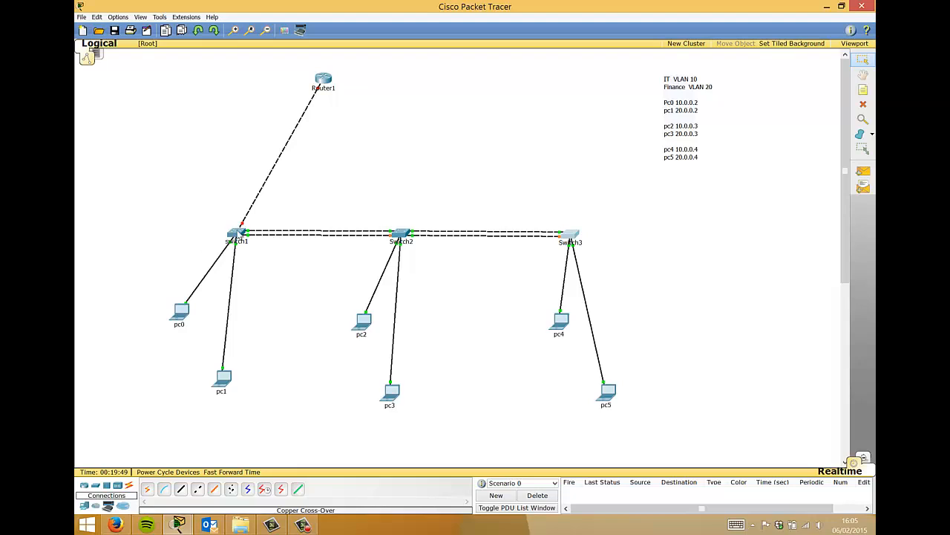
- Open switch1's CLI and enter global configuration mode with en and conf t
click(237, 232)
key(Return)
key(Return)
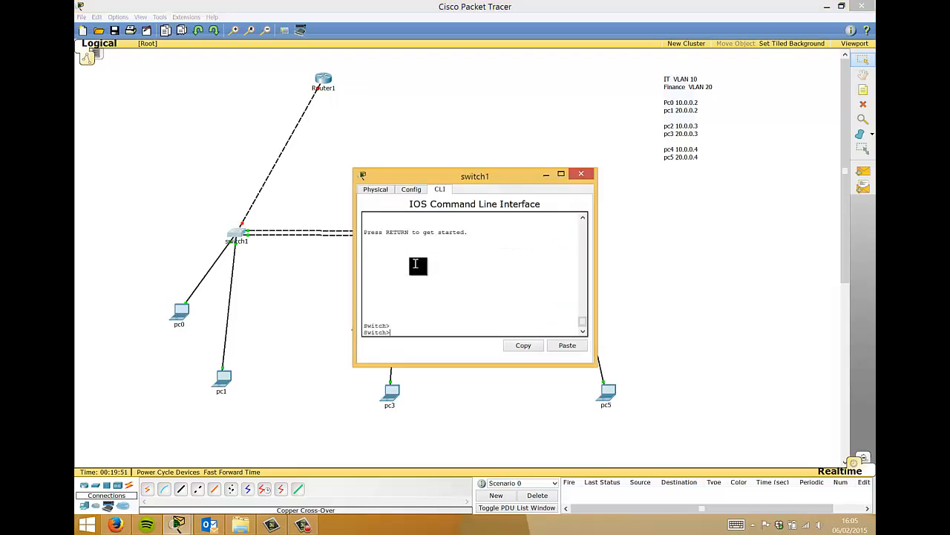
key(Return)
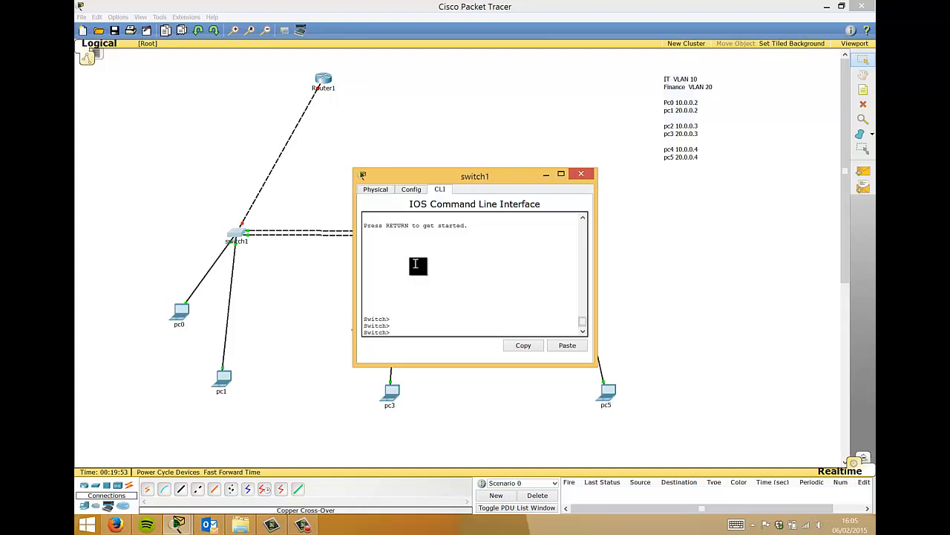
text(en)
key(Return)
text(conf t)
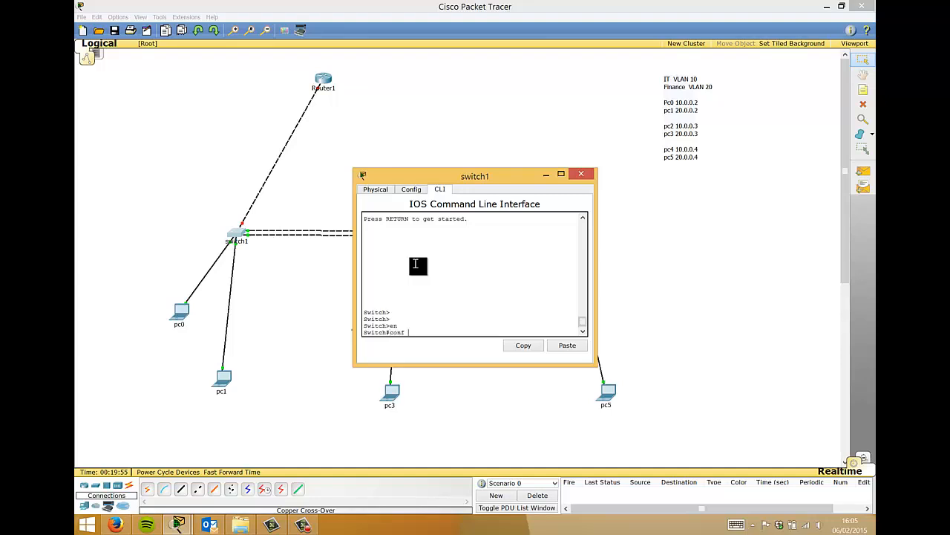
key(Return)
- Enter interface configuration for FastEthernet 0/24 on switch1
text(int)
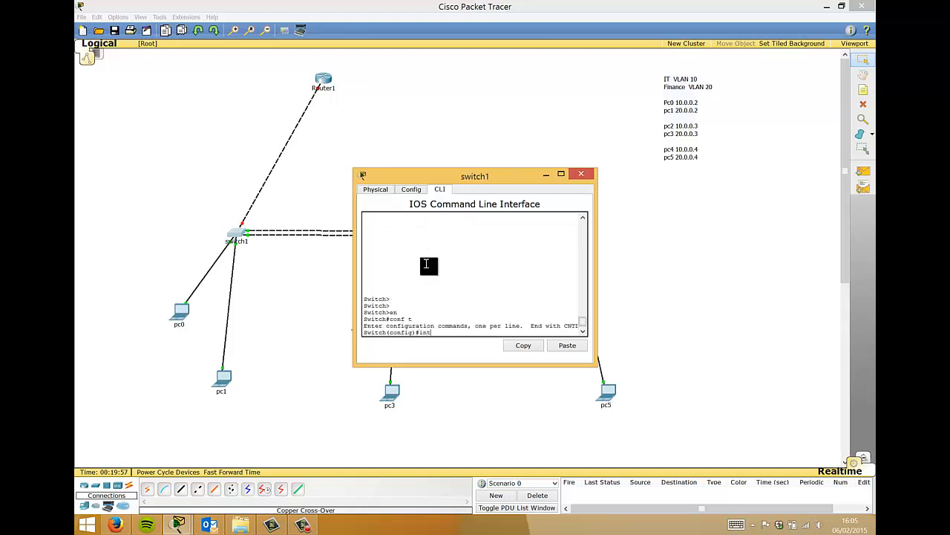
key(Tab)
text(fas)
key(Tab)
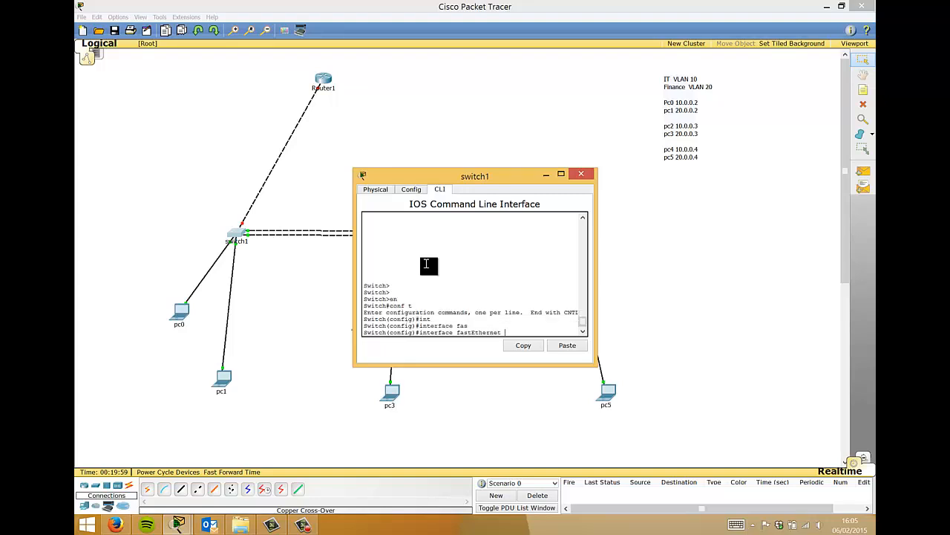
text(0/24)
key(Return)
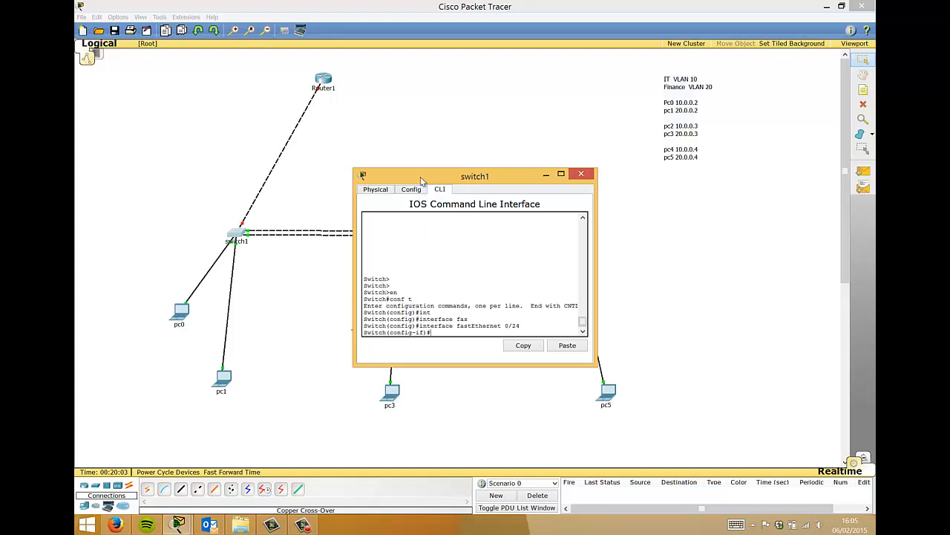
drag(414, 180, 540, 92)
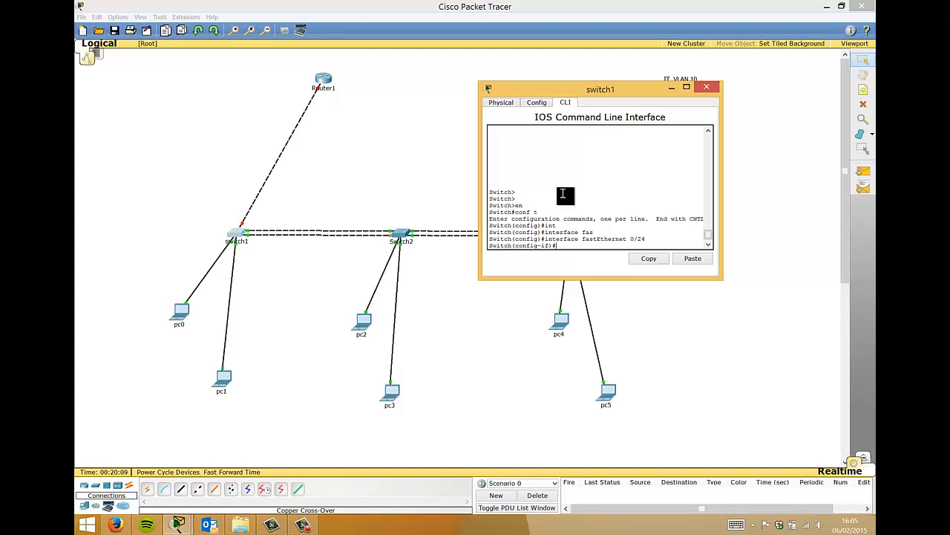
- Set FastEthernet 0/24 to switchport mode trunk, correcting the mistyped 'trunki'
text(swi)
key(Tab)
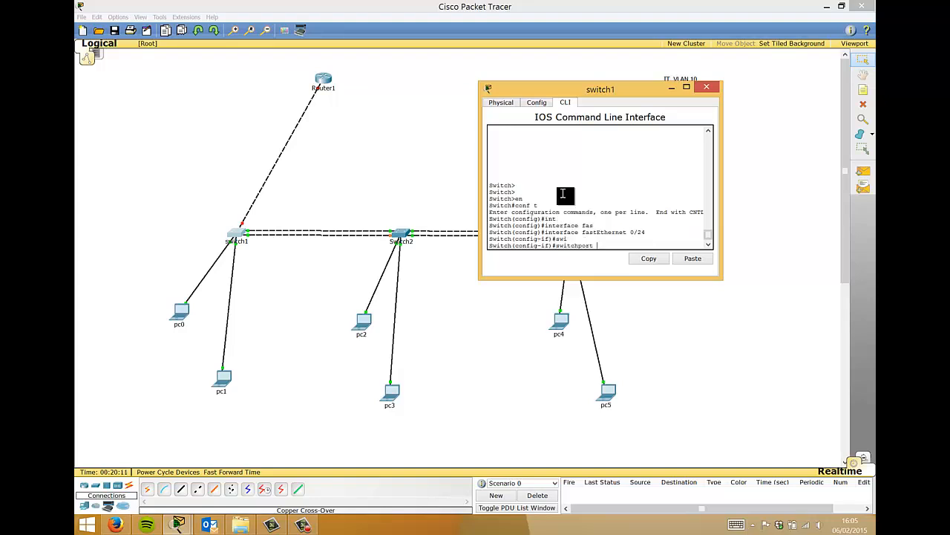
text(mod)
key(Tab)
text(trunki)
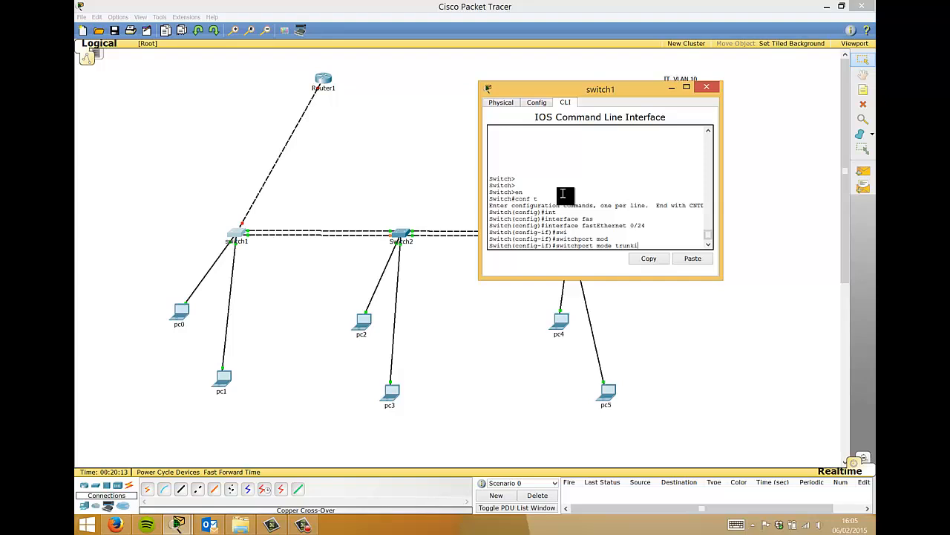
key(Return)
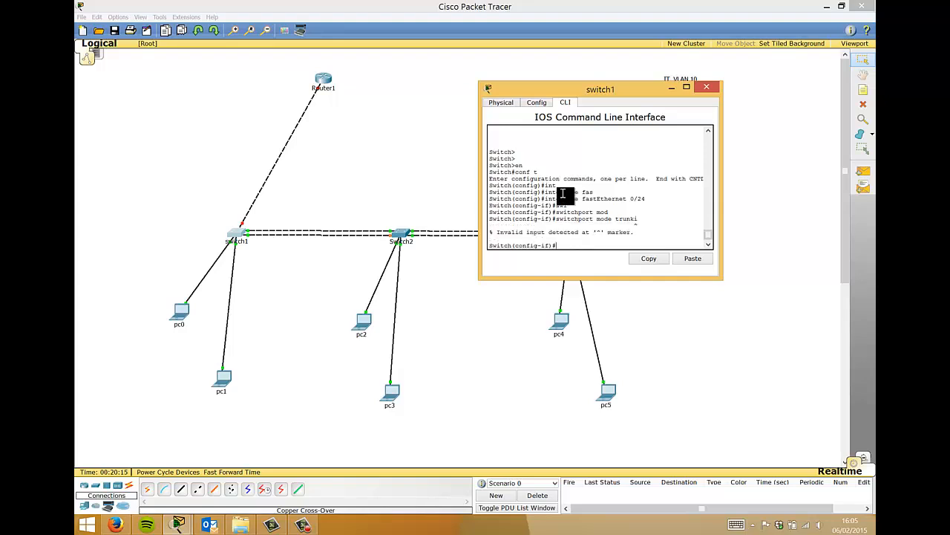
key(Up)
key(BackSpace)
key(Return)
key(Return)
key(Return)
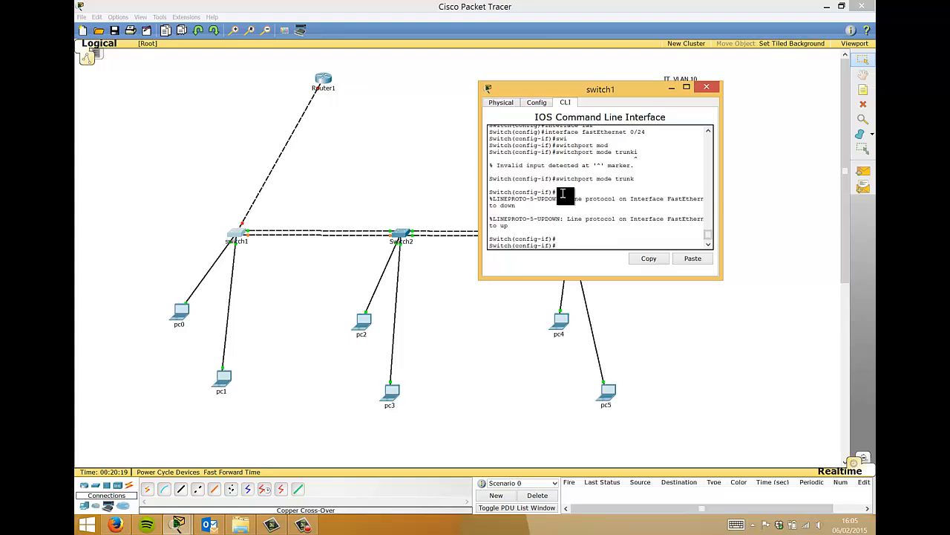
text(exit)
key(Return)
- Make switch1's GigabitEthernet 1/1 a trunk port
text(int)
key(Tab)
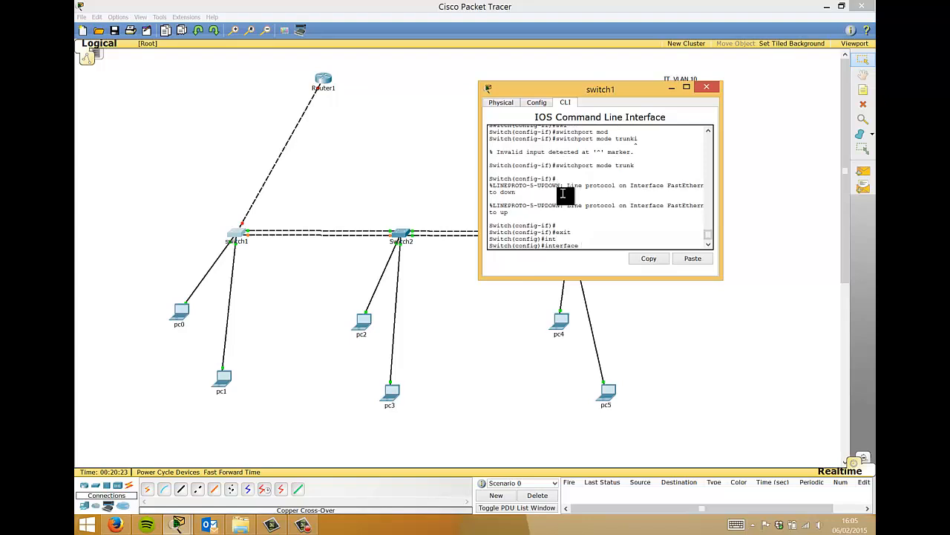
text(fas)
key(Tab)
key(BackSpace)
key(BackSpace)
key(BackSpace)
key(BackSpace)
key(BackSpace)
key(BackSpace)
key(BackSpace)
key(BackSpace)
key(BackSpace)
key(BackSpace)
key(BackSpace)
key(BackSpace)
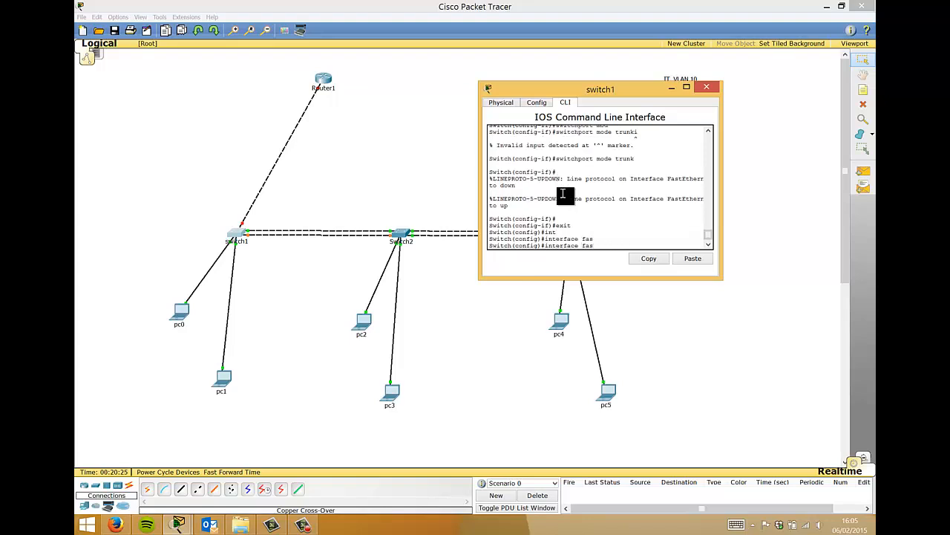
text(gi)
key(Tab)
key(Tab)
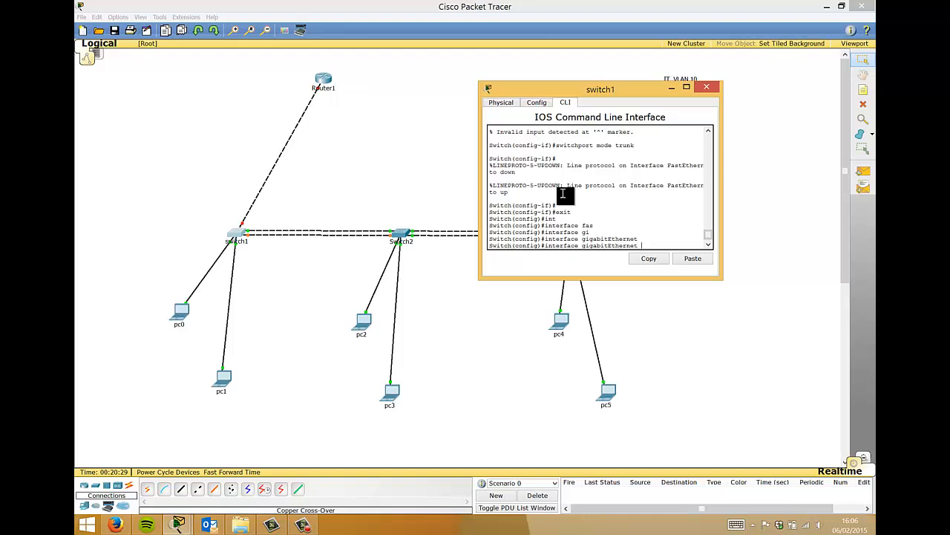
text(1/1)
key(Tab)
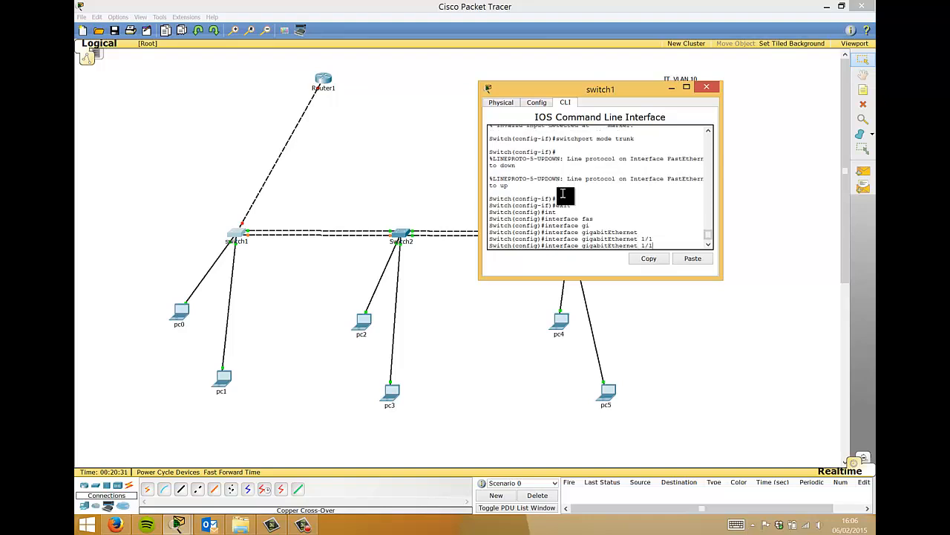
key(Return)
key(Up)
key(Up)
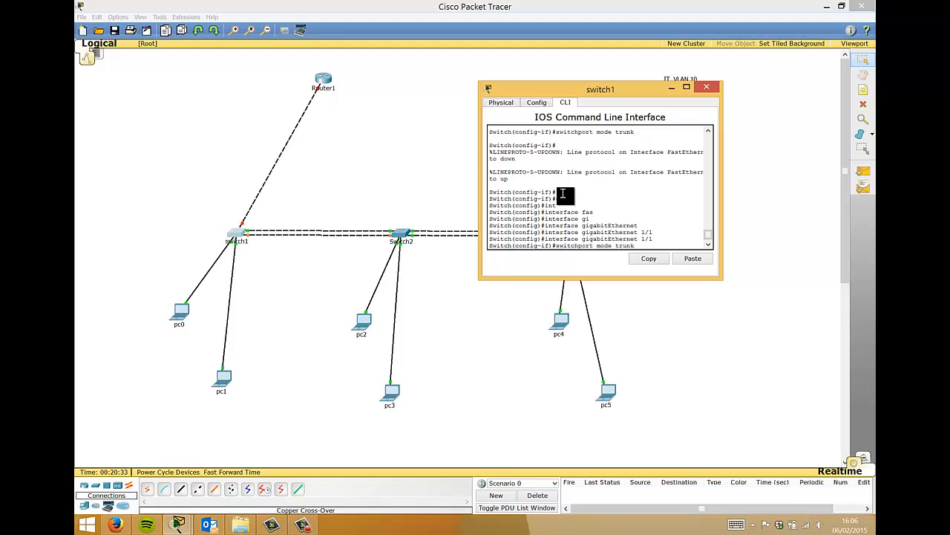
key(Return)
text(exit)
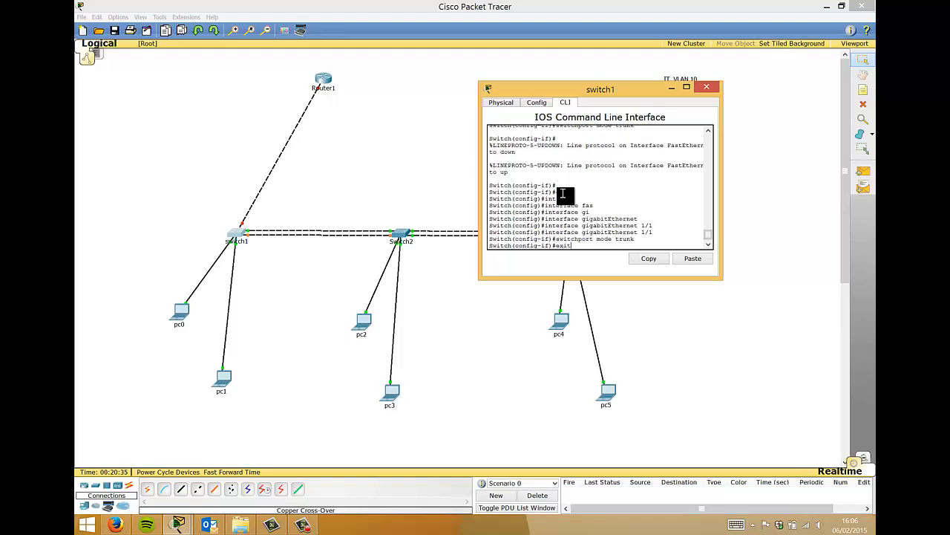
key(Return)
- Make GigabitEthernet 1/2 a trunk port and close switch1's window
text(int)
key(Tab)
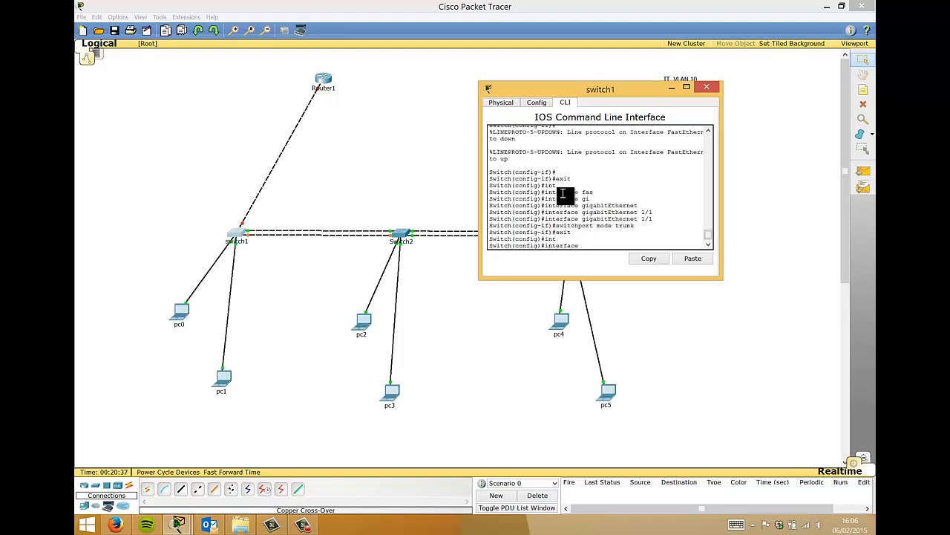
text(gig)
key(Tab)
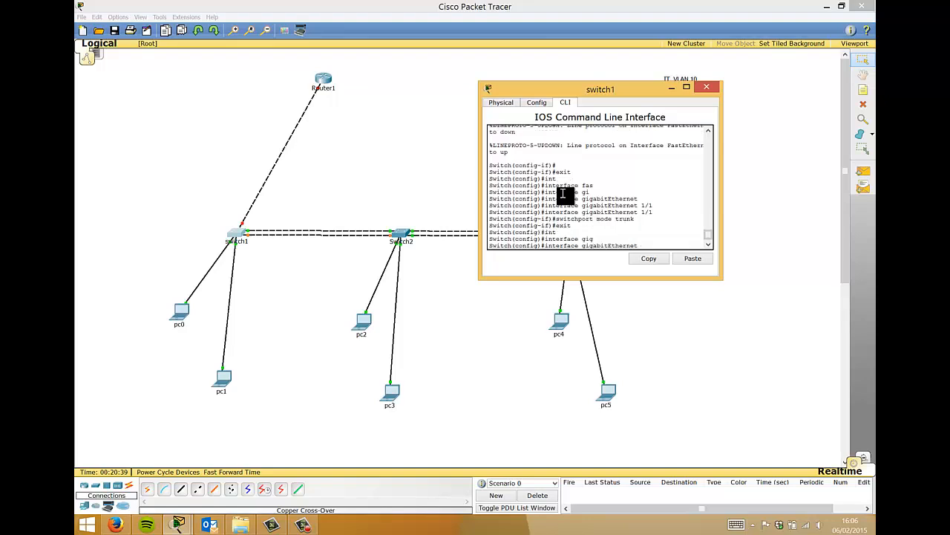
text(1/2)
key(Return)
text(exit)
key(Up)
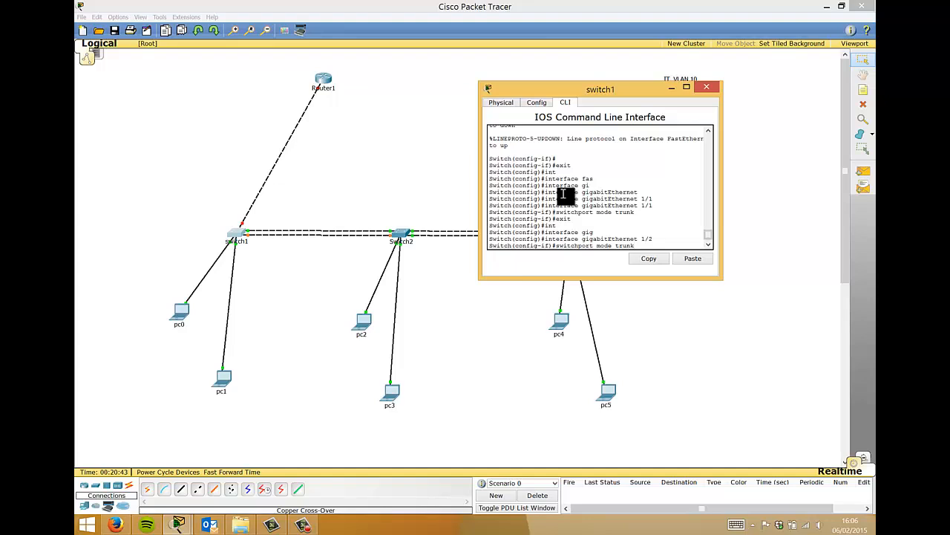
key(Return)
key(Return)
key(Return)
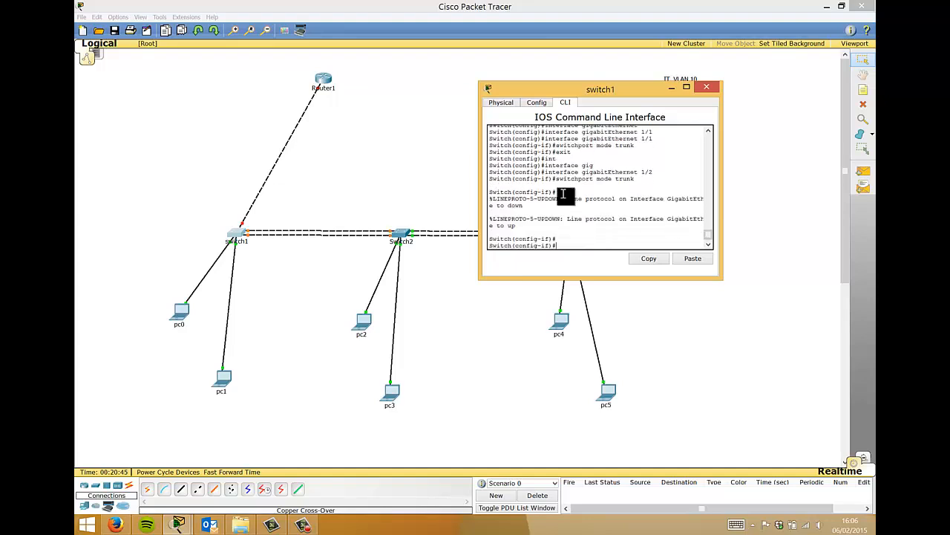
text(exit)
key(Return)
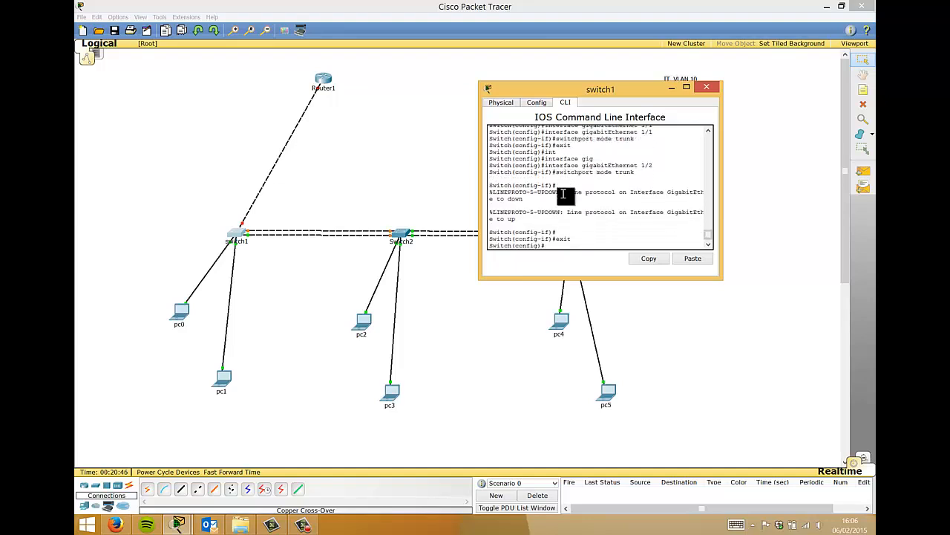
click(707, 89)
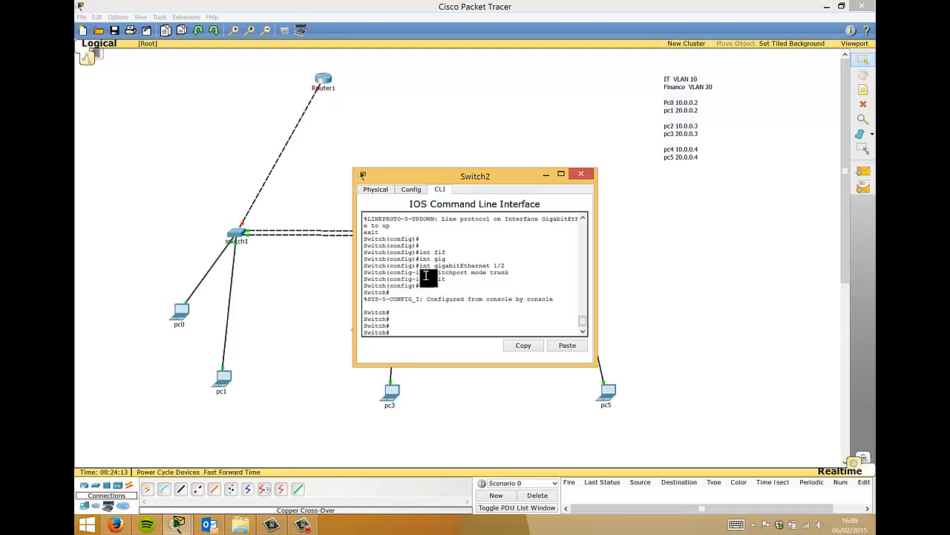
- Enter conf t on Switch2 and set GigabitEthernet 1/1 to switchport mode trunk
key(Return)
key(Return)
key(Return)
key(Return)
text(conf t)
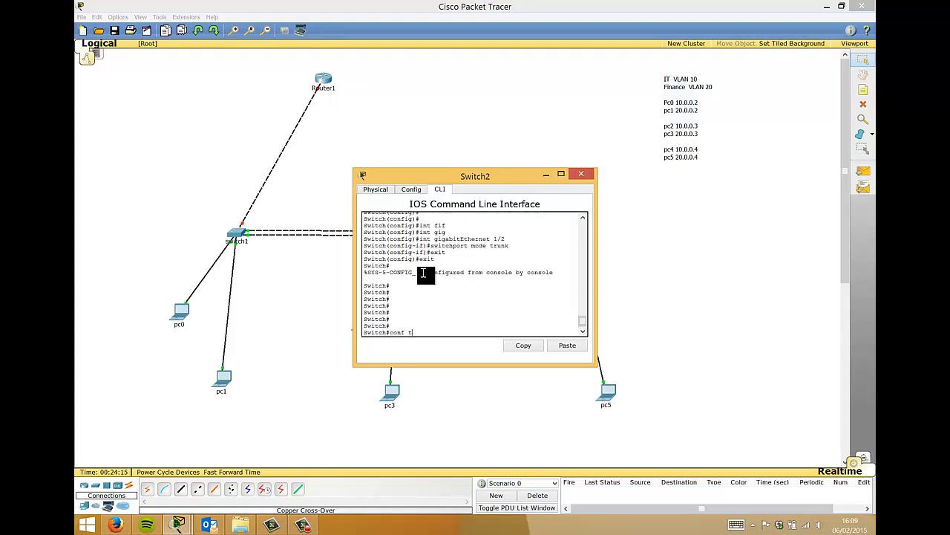
key(Return)
text(int gig)
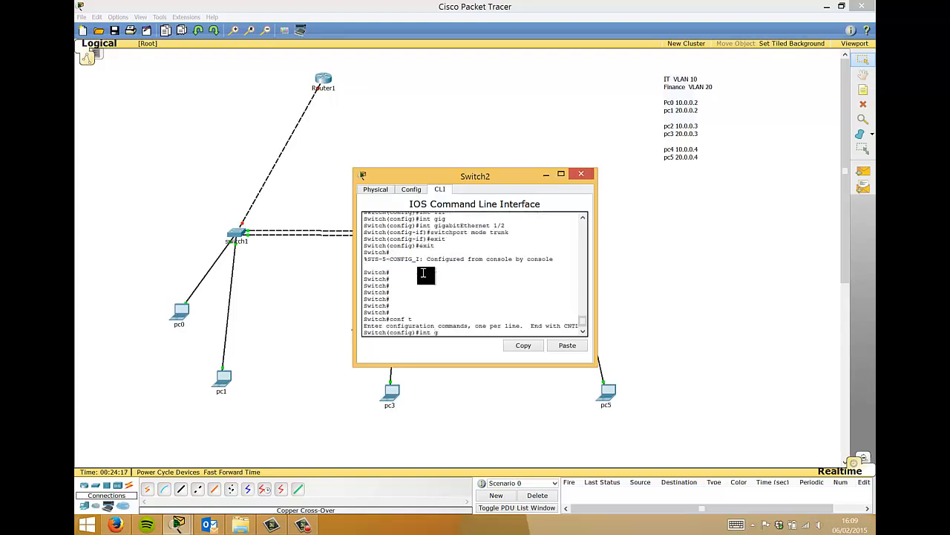
key(Tab)
text(1/1)
key(Return)
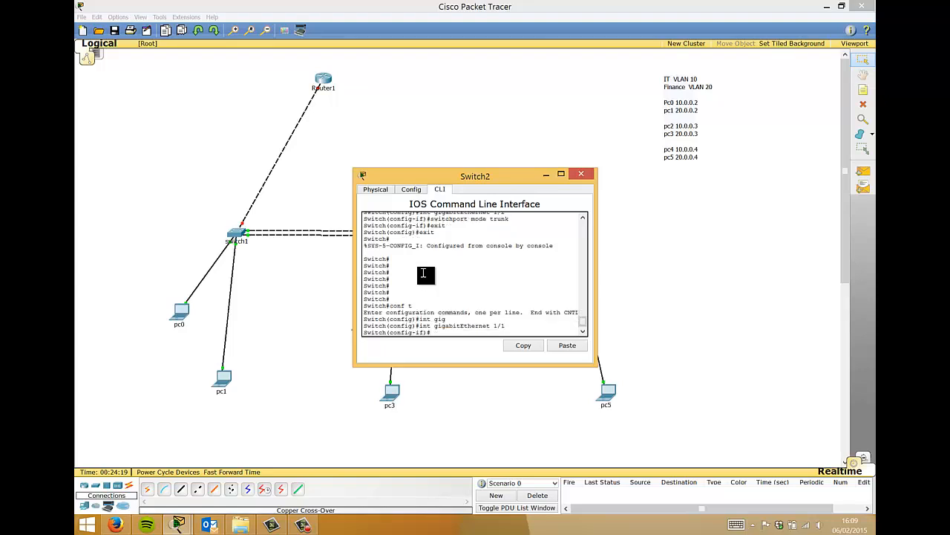
text(swit)
key(Tab)
text(mod)
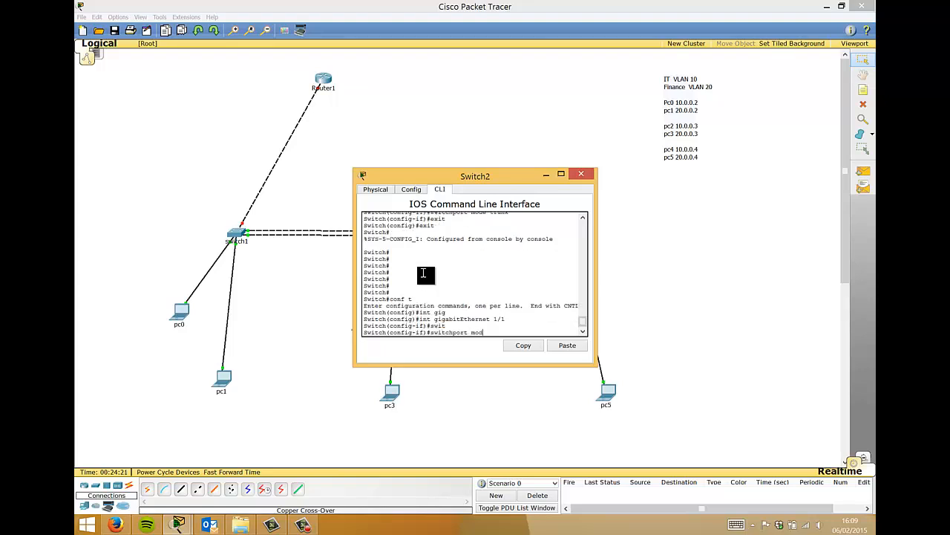
key(Tab)
text(trunk)
key(Return)
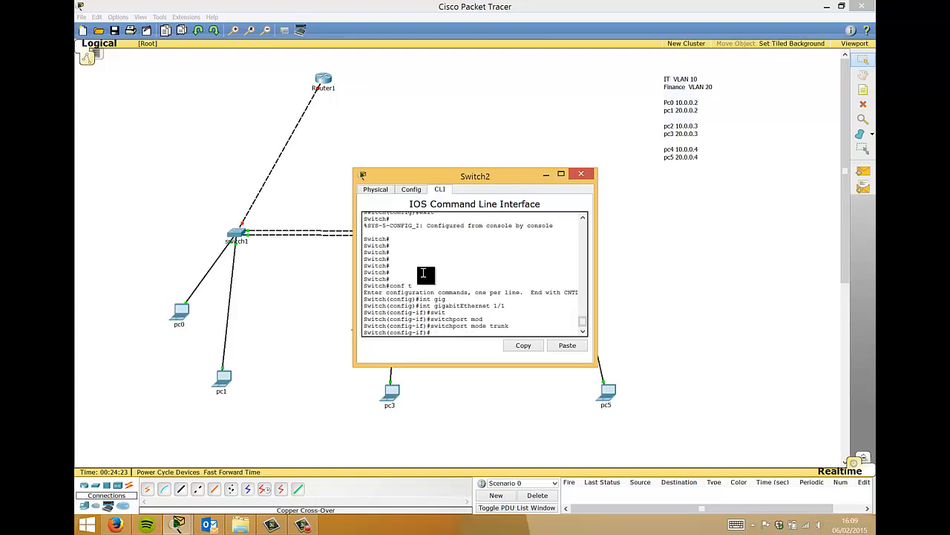
text(exit)
key(Return)
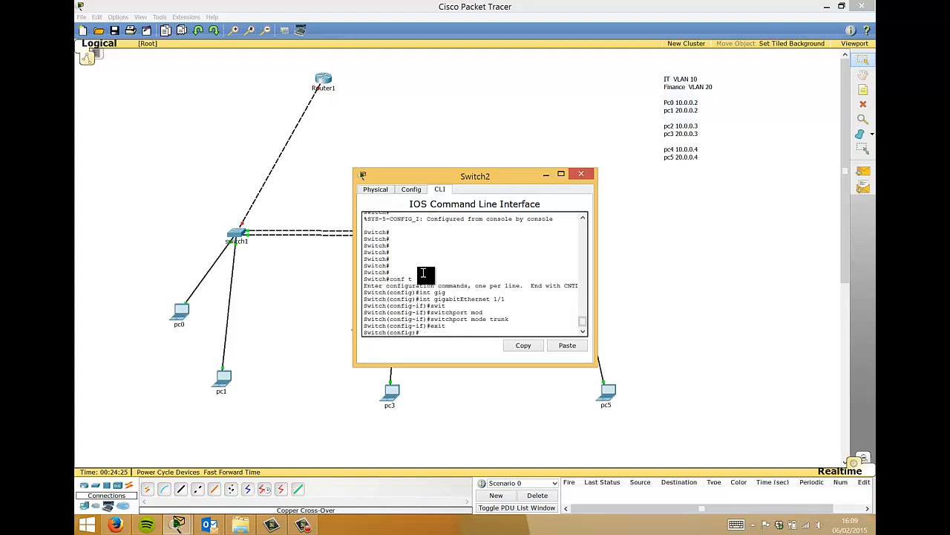
- Make Switch2's GigabitEthernet 1/2 a trunk port
text(int gig)
key(Tab)
text(1/1)
key(Return)
key(Up)
key(Up)
key(Up)
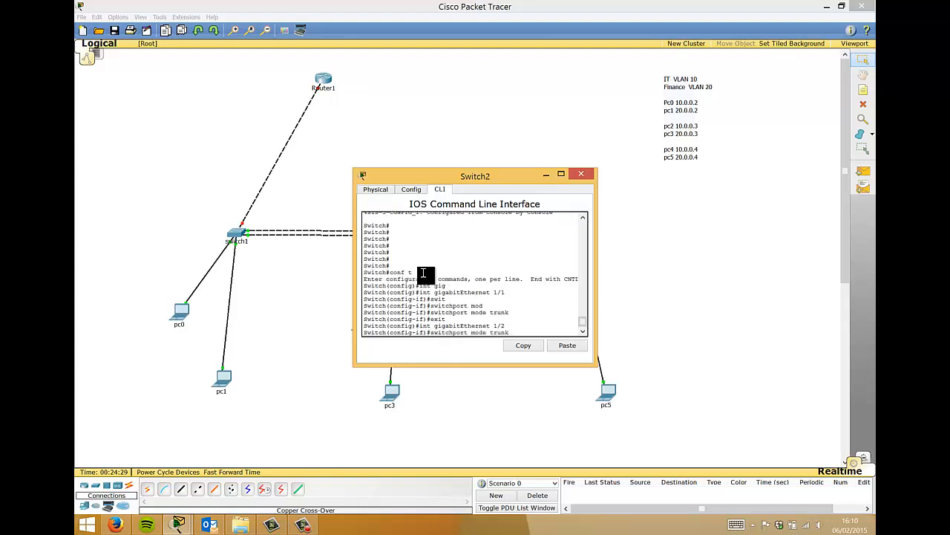
key(Return)
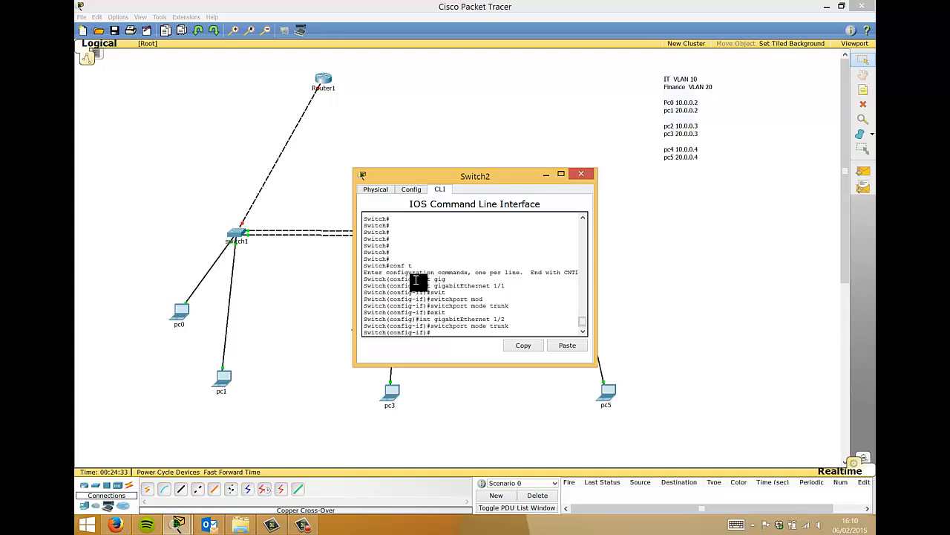
text(exit)
key(Return)
- Make Switch2's FastEthernet 0/23 a trunk port
text(int )
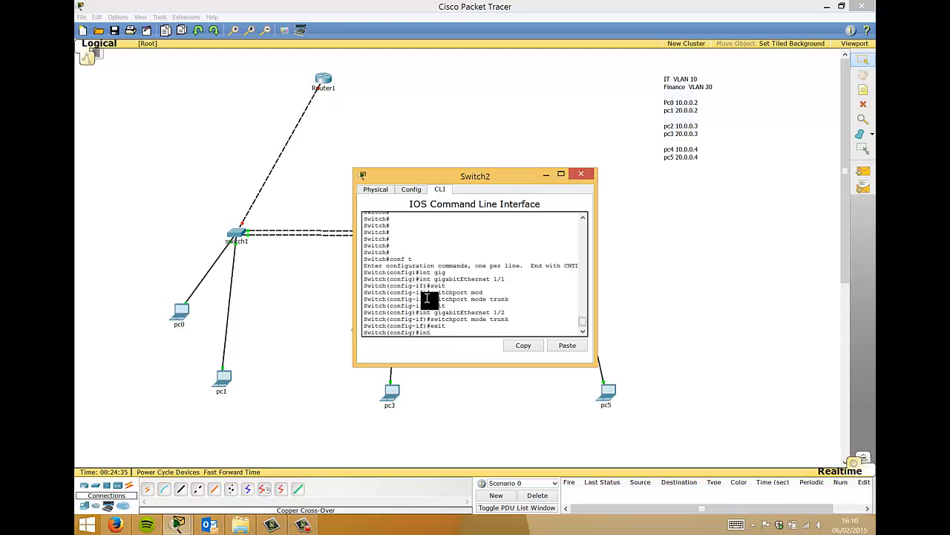
text(f)
key(Tab)
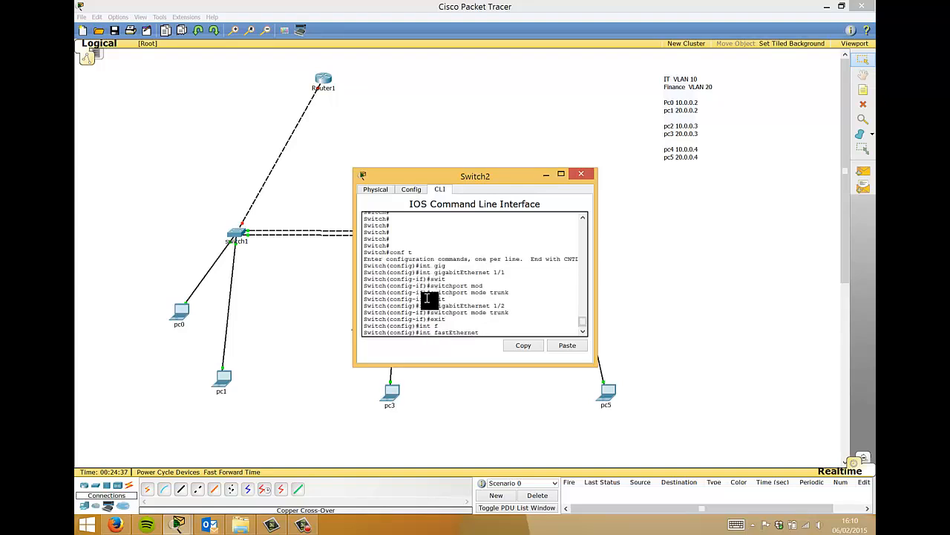
text(0/23)
key(Return)
text(exit)
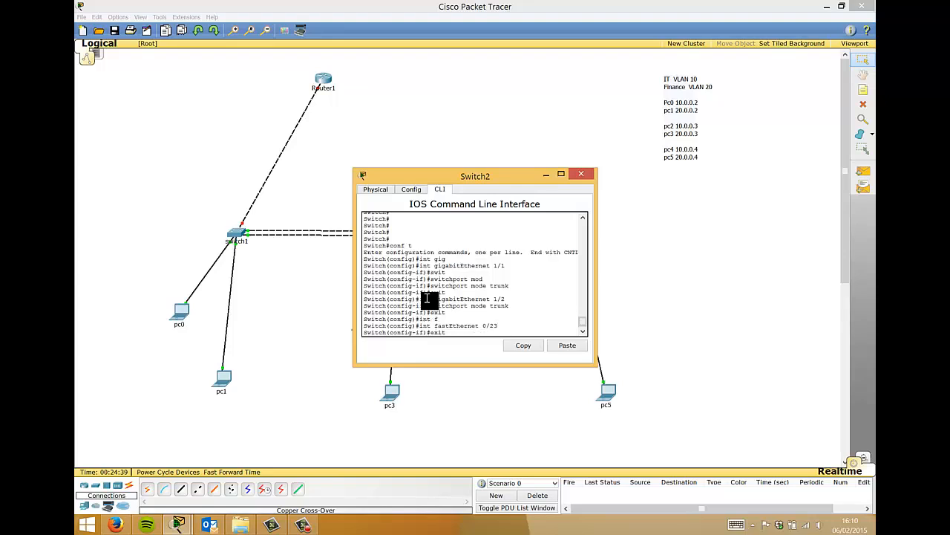
key(Up)
key(Return)
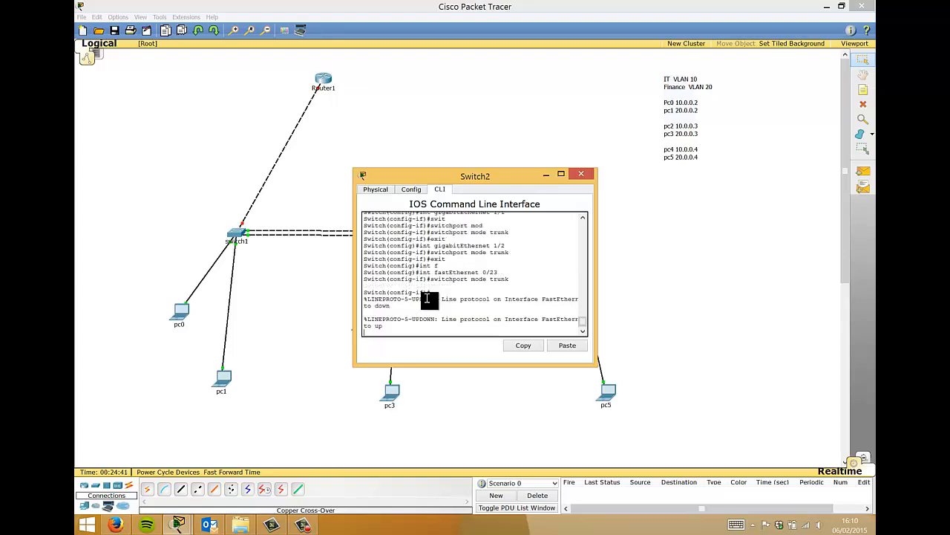
key(Return)
key(Return)
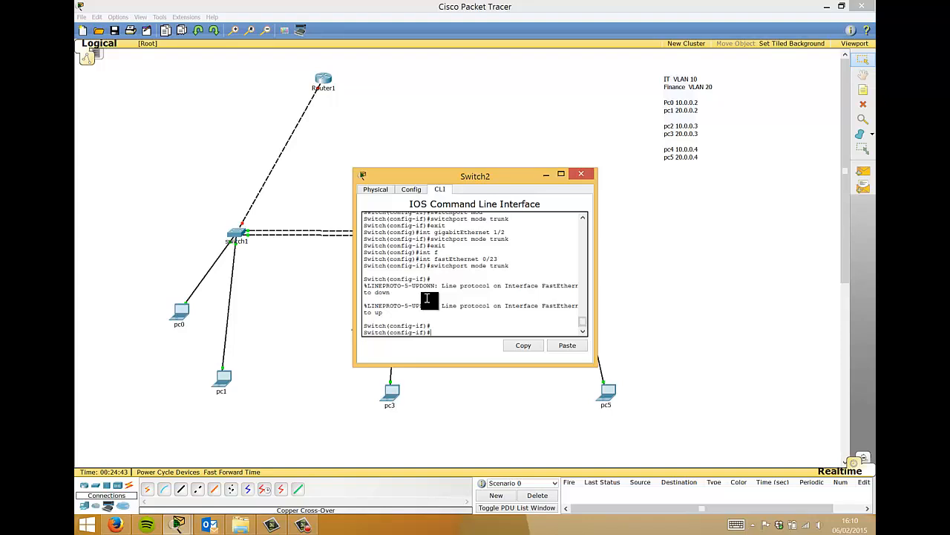
- Make Switch2's FastEthernet 0/24 a trunk port
text(exit)
key(Return)
key(Up)
key(Up)
key(Up)
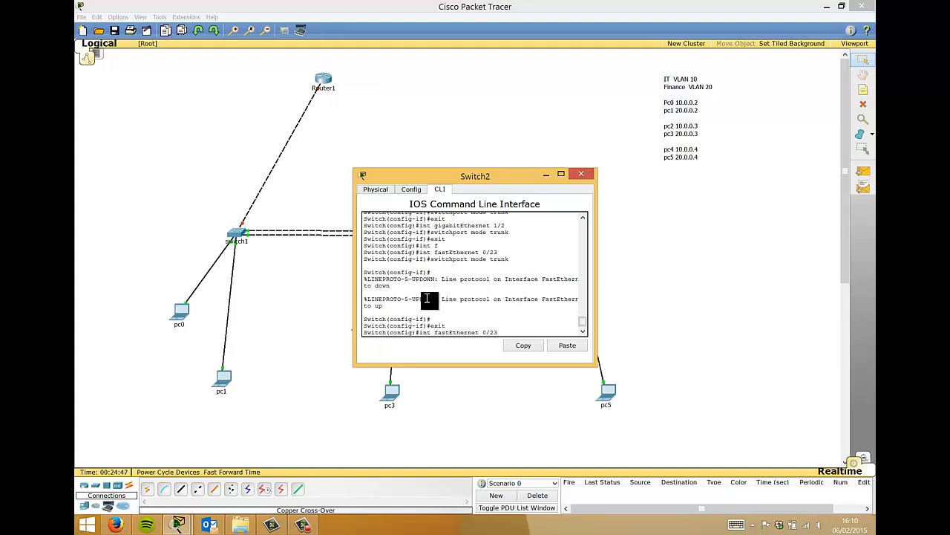
key(BackSpace)
text(4)
key(Return)
key(Up)
key(Up)
key(Up)
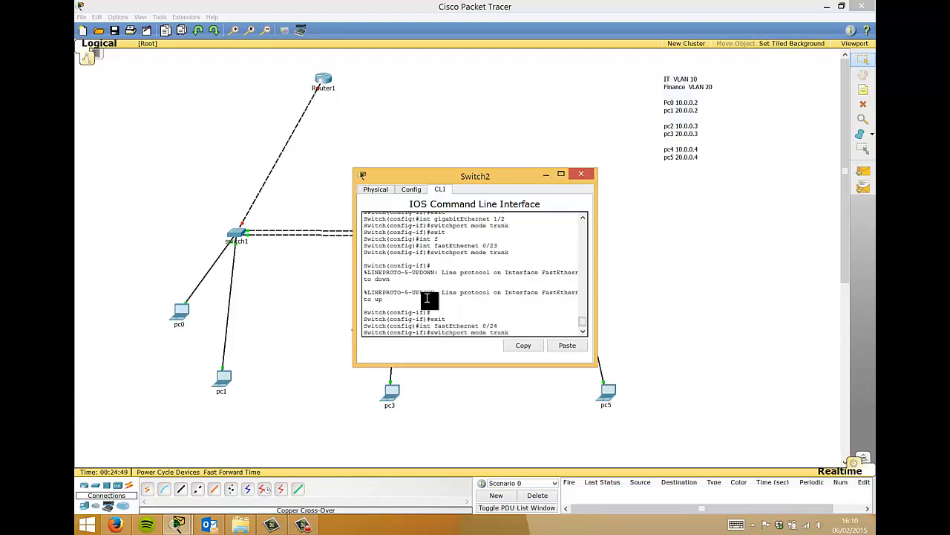
key(Return)
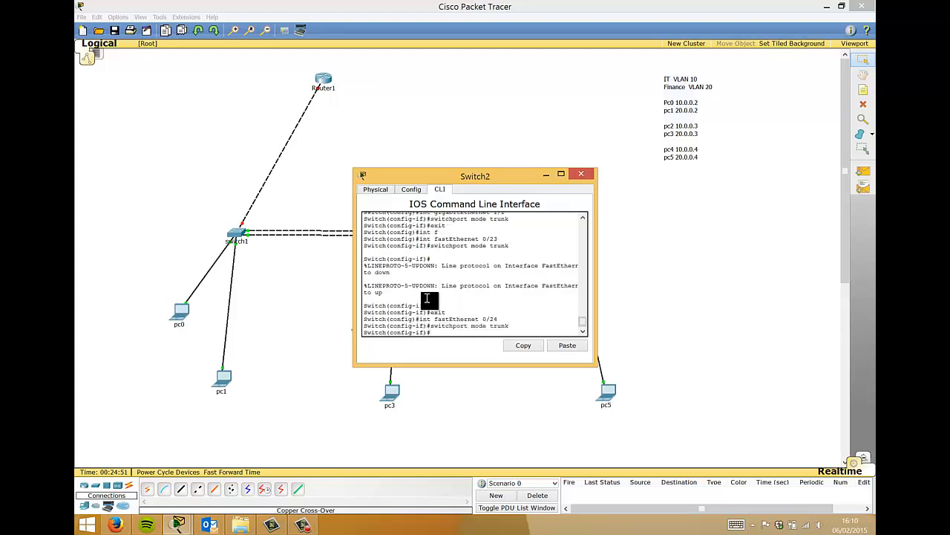
- Exit configuration mode and close Switch2's configuration window
text(exit)
key(Return)
text(exit)
key(Return)
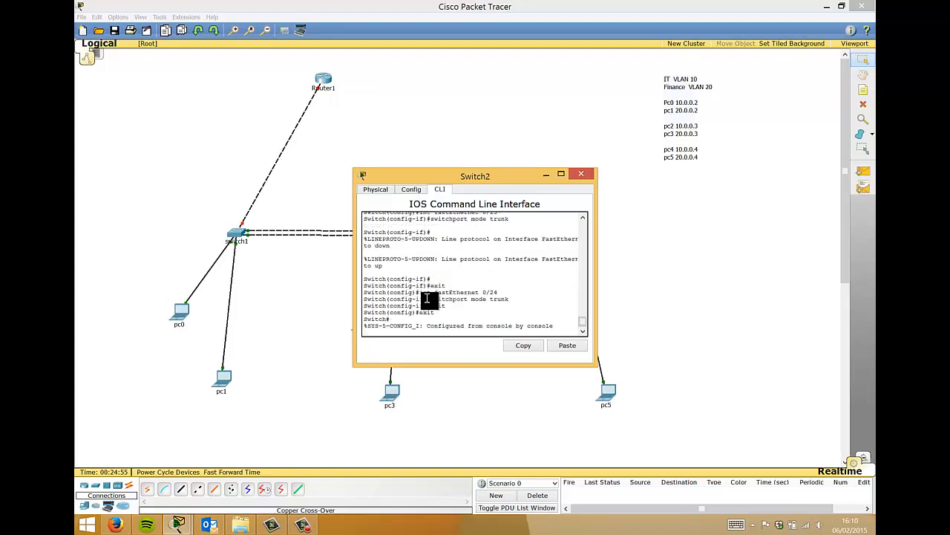
click(581, 173)
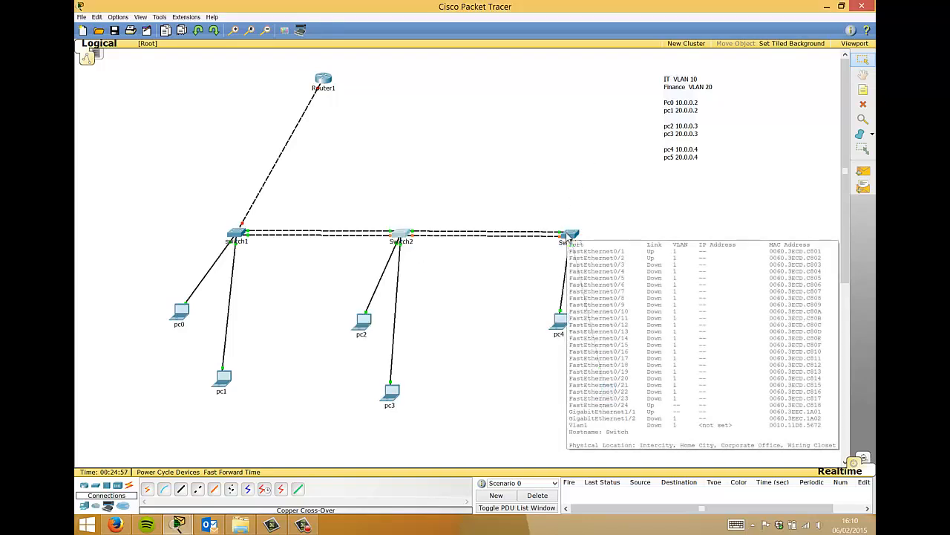
- Open Switch3's CLI and enter global configuration mode with conf t
click(568, 233)
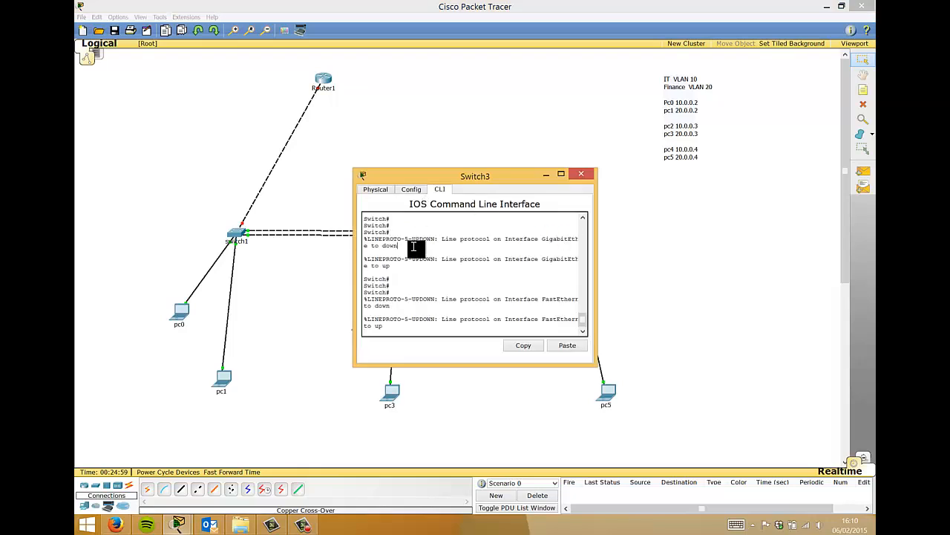
key(Return)
key(Return)
key(Return)
key(Return)
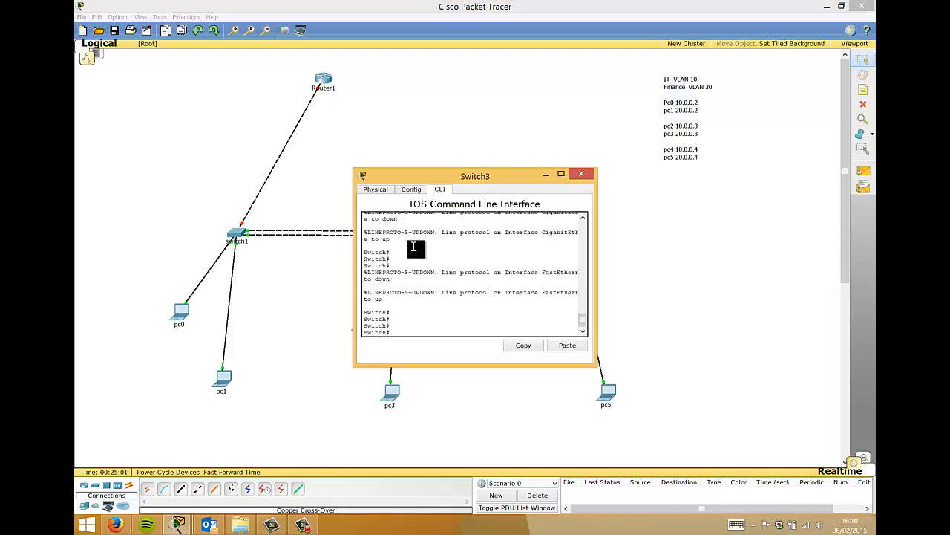
text(nf t)
key(Return)
- Select interface FastEthernet 0/24 and enter switchport mode trunk, mistyped as 'trunik'
text(int)
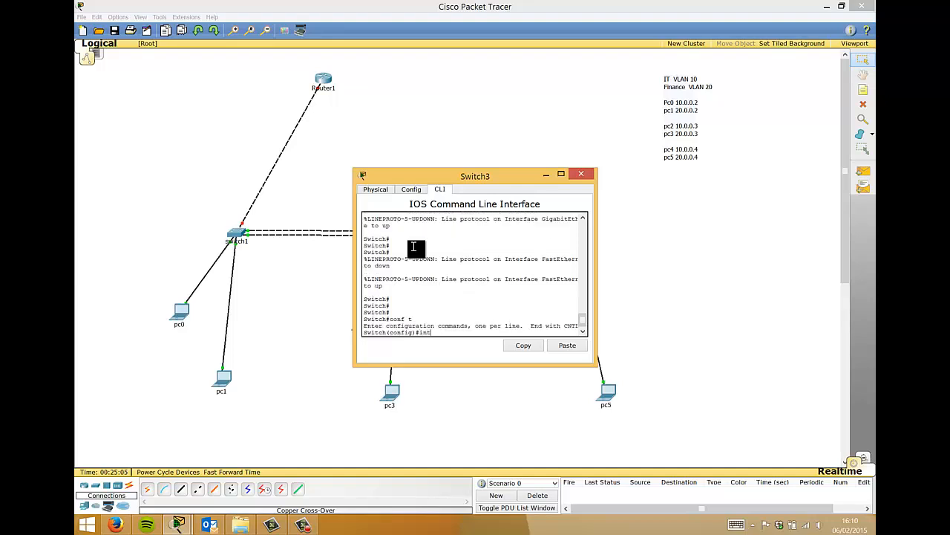
key(Tab)
text(fas)
key(Tab)
text(0/24)
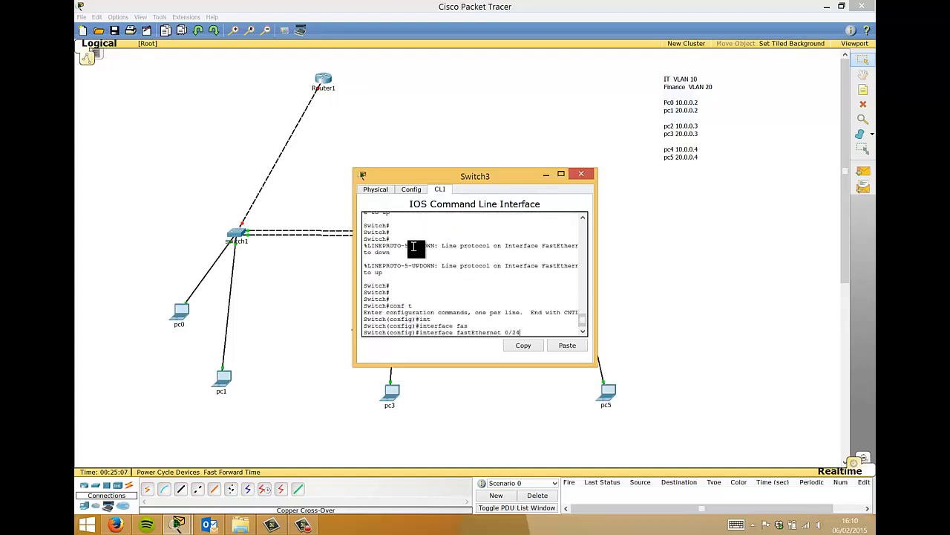
key(Return)
text(swi)
key(Tab)
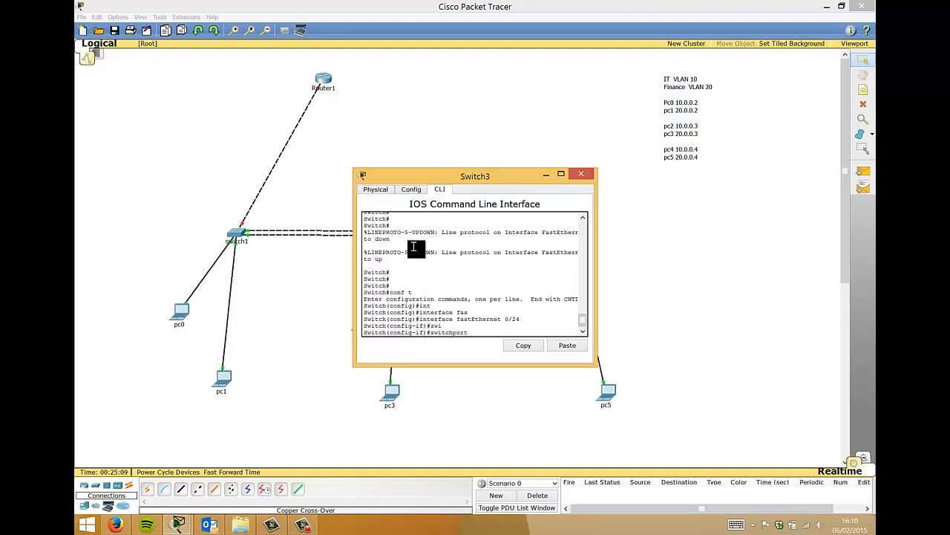
text(mode)
key(Tab)
text(trunik)
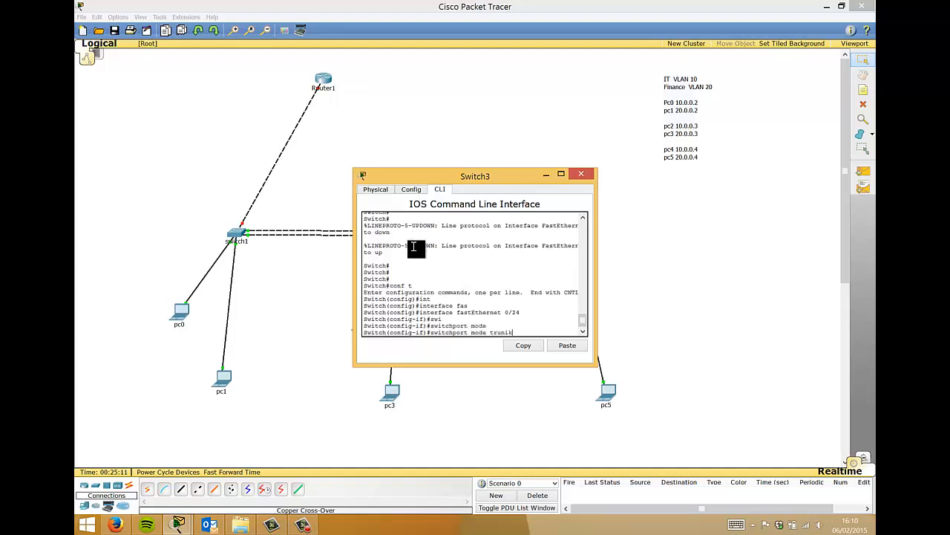
key(Return)
- Correct the typo so FastEthernet 0/24 is set to switchport mode trunk, then exit the interface
key(Up)
key(BackSpace)
key(BackSpace)
text(k)
key(Return)
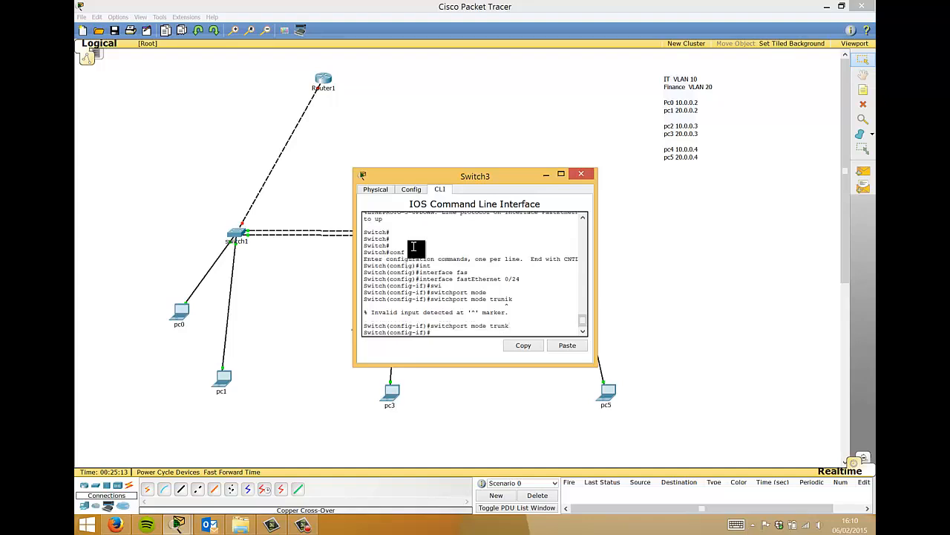
text(exit)
key(Return)
- Set GigabitEthernet 1/1 to switchport mode trunk
text(int )
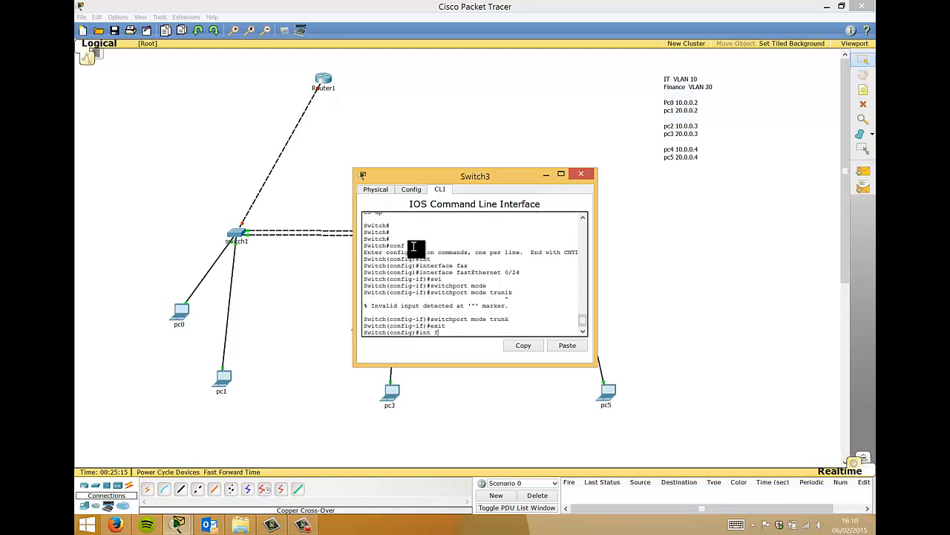
text(gig)
key(Tab)
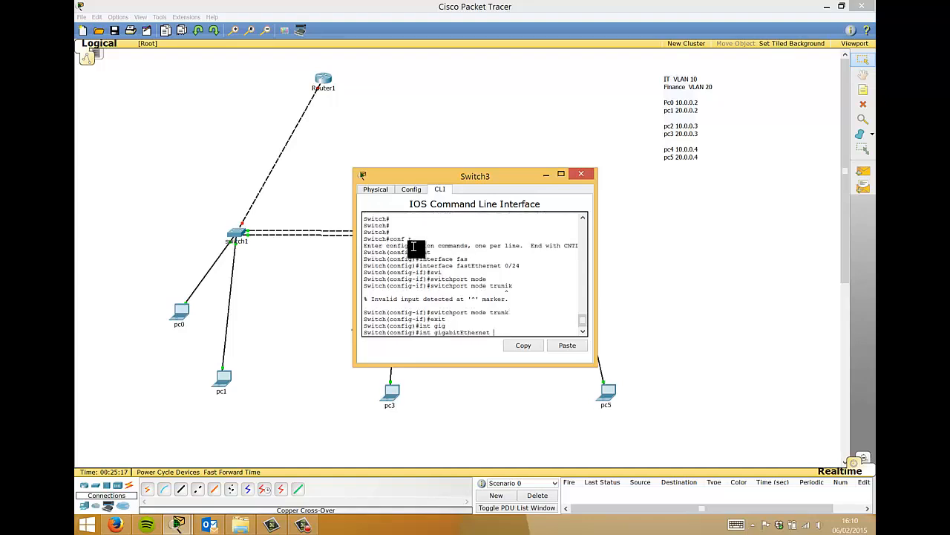
text(1/1)
key(Return)
text(sw)
key(Tab)
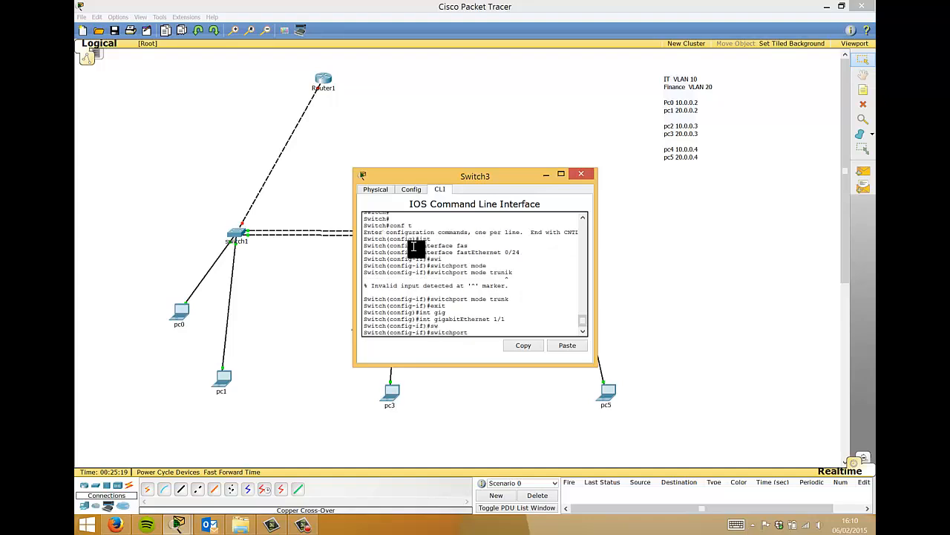
text(mo)
key(Tab)
text(tru)
key(Tab)
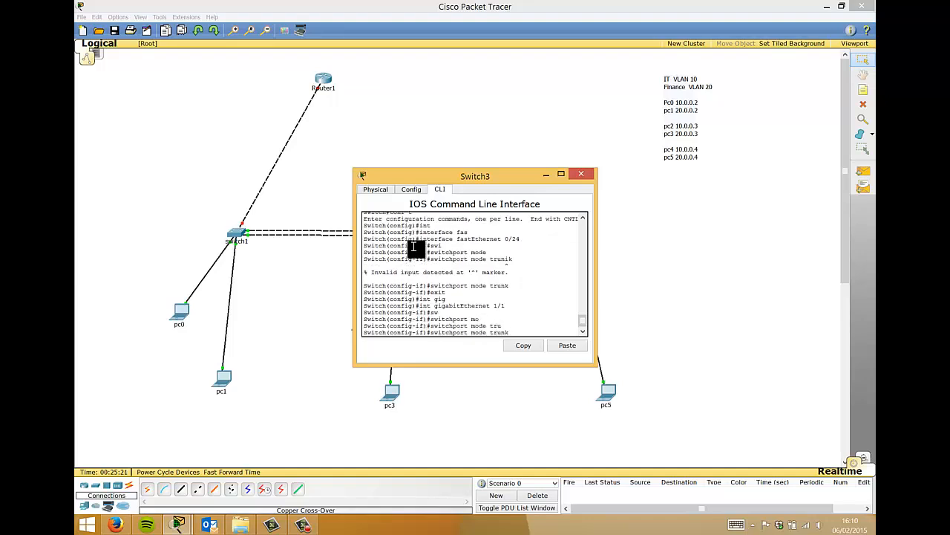
key(Return)
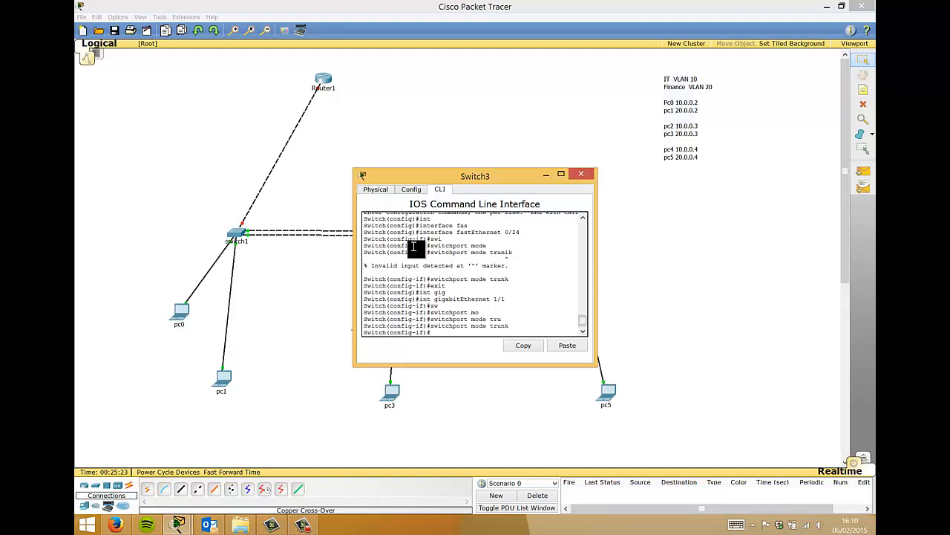
- Exit the interface and leave configuration mode with Ctrl+Z
text(exit)
key(Return)
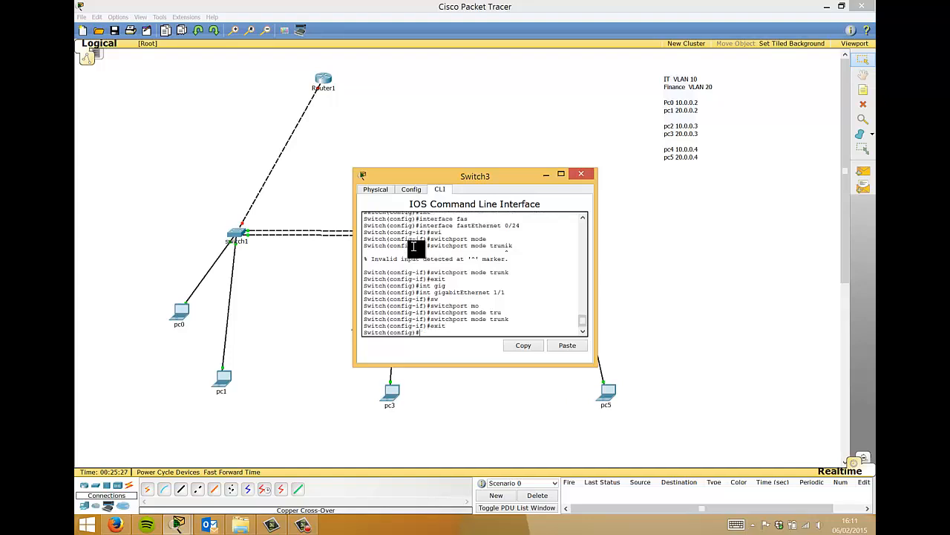
key(ctrl+z)
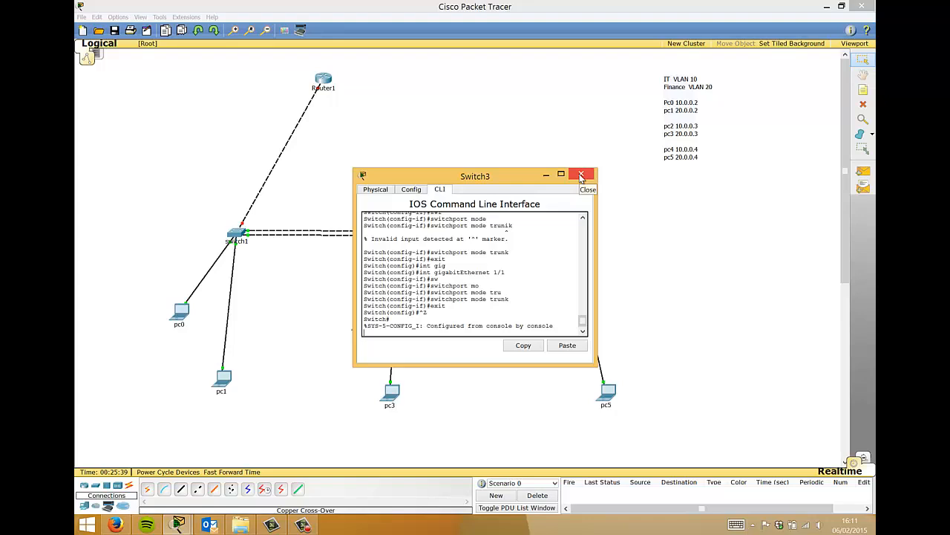
- Close Switch3's window and bring up Switch1's command-line console
click(582, 176)
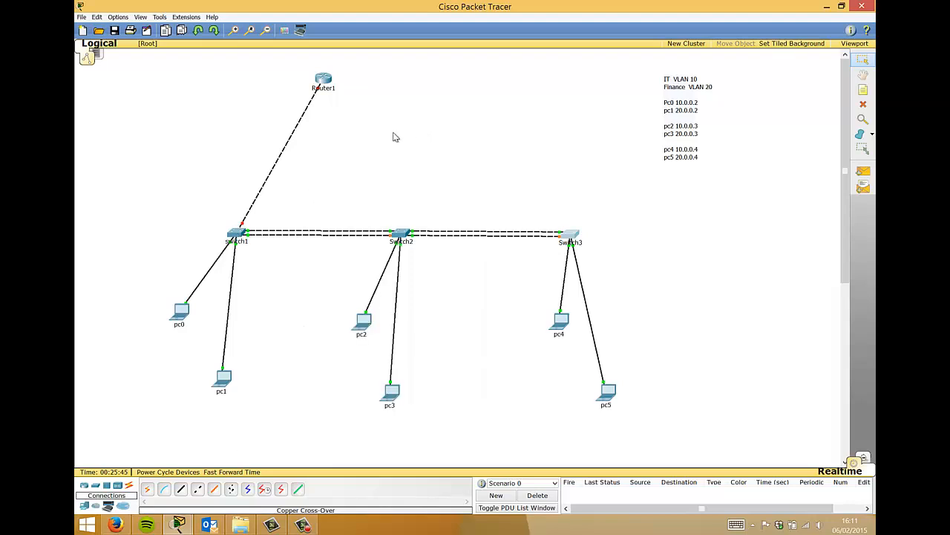
click(237, 235)
- Exit Switch1's configuration mode and move its console aside so the whole topology is visible
key(Return)
key(Return)
key(Return)
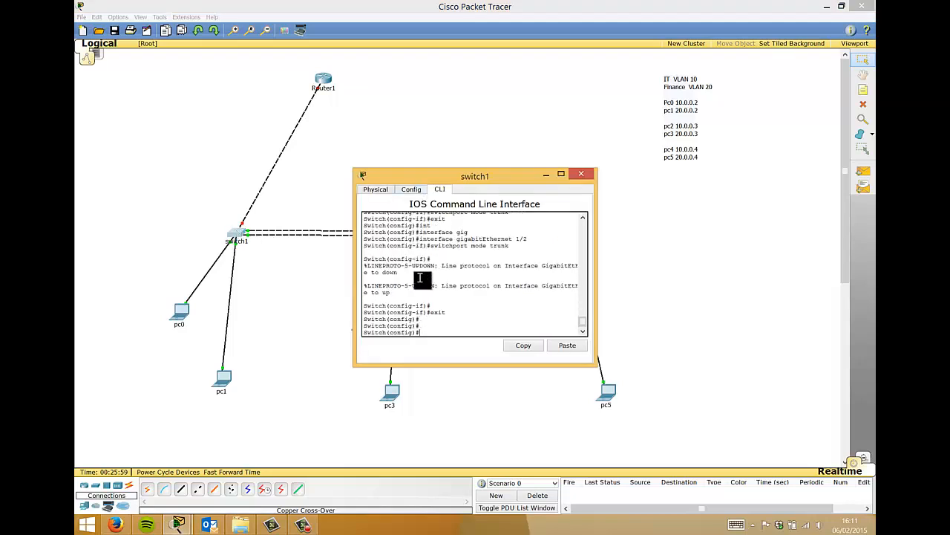
text(exit)
key(Return)
key(Return)
key(Return)
key(Return)
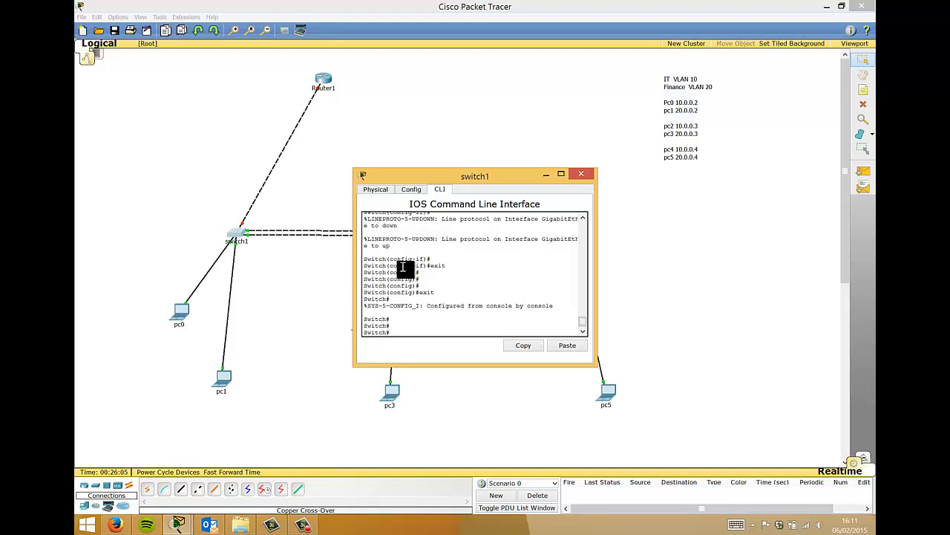
drag(451, 180, 691, 222)
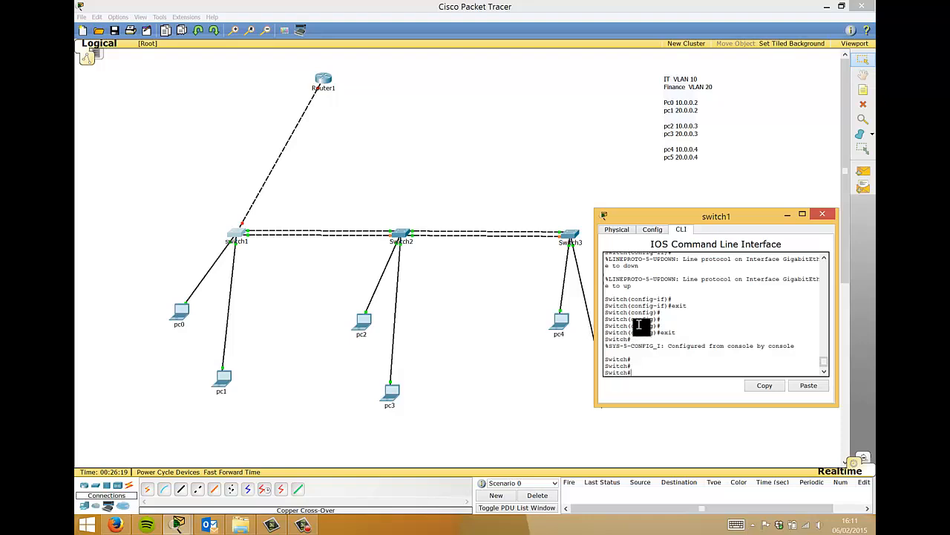
drag(634, 213, 631, 197)
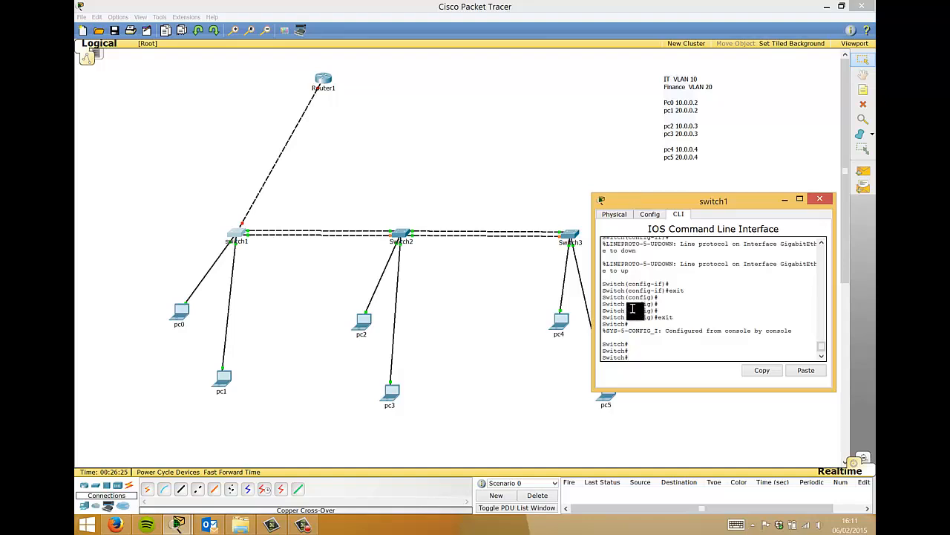
- Create VLAN 10 on Switch1 from global configuration mode
text(conf t)
key(Return)
text(vl)
key(Tab)
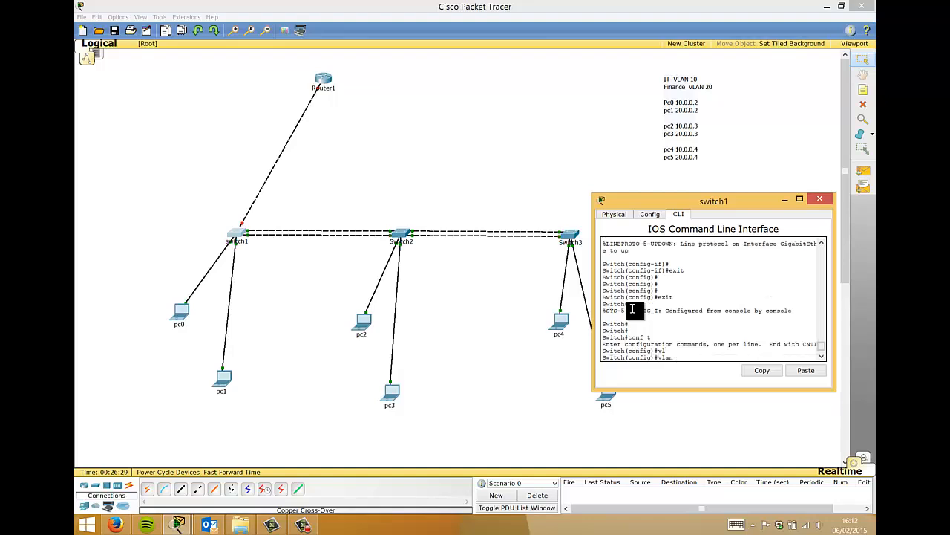
text(10)
key(Return)
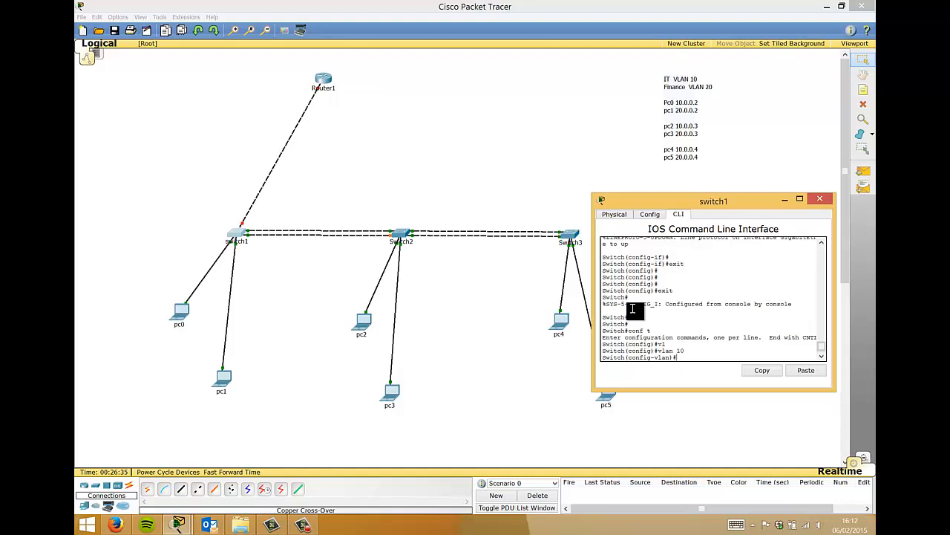
text(exit)
key(Return)
- Create VLAN 20 on Switch1 and return to privileged mode
text(vla)
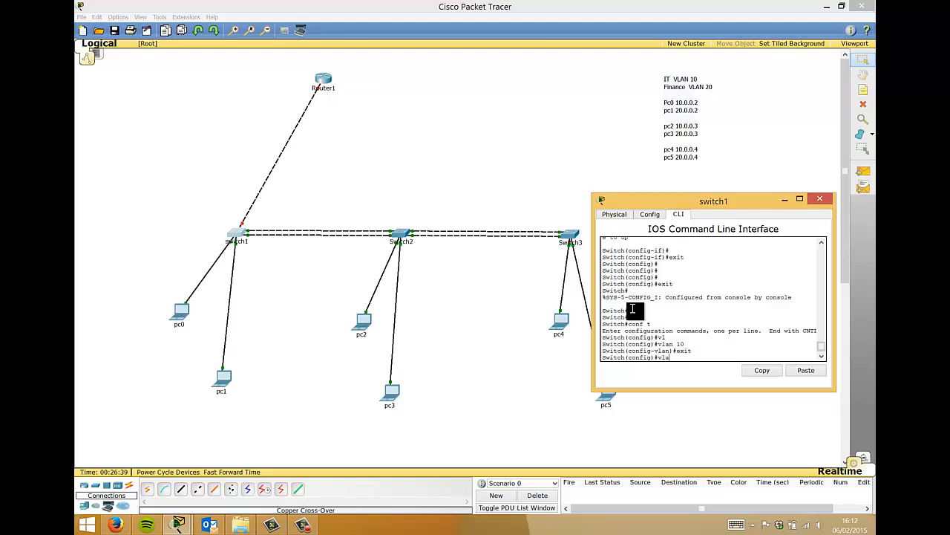
key(Tab)
text(20)
key(Return)
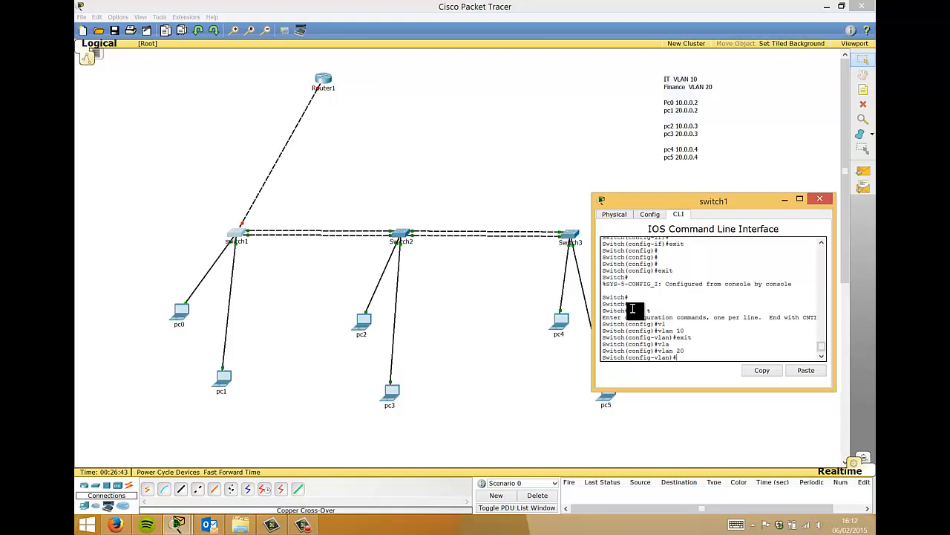
text(exit)
key(Return)
text(exit)
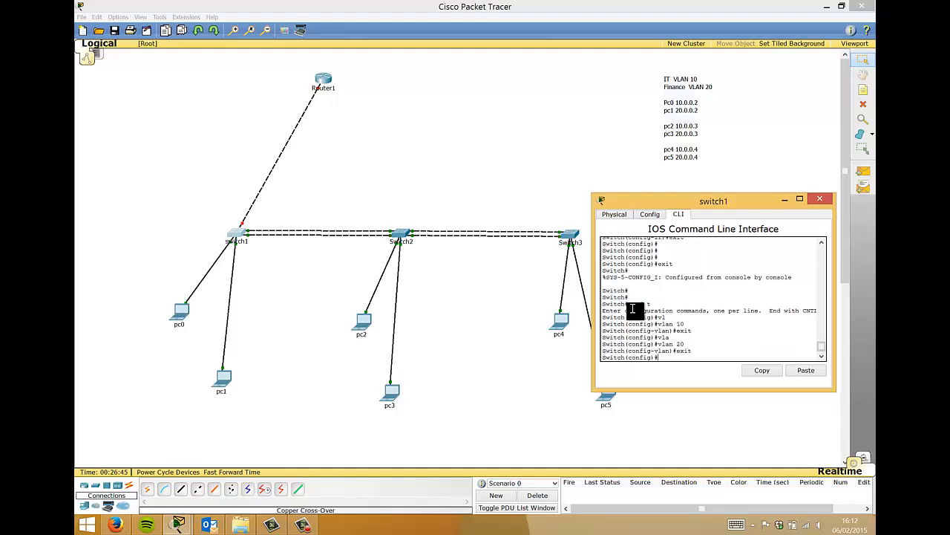
key(Return)
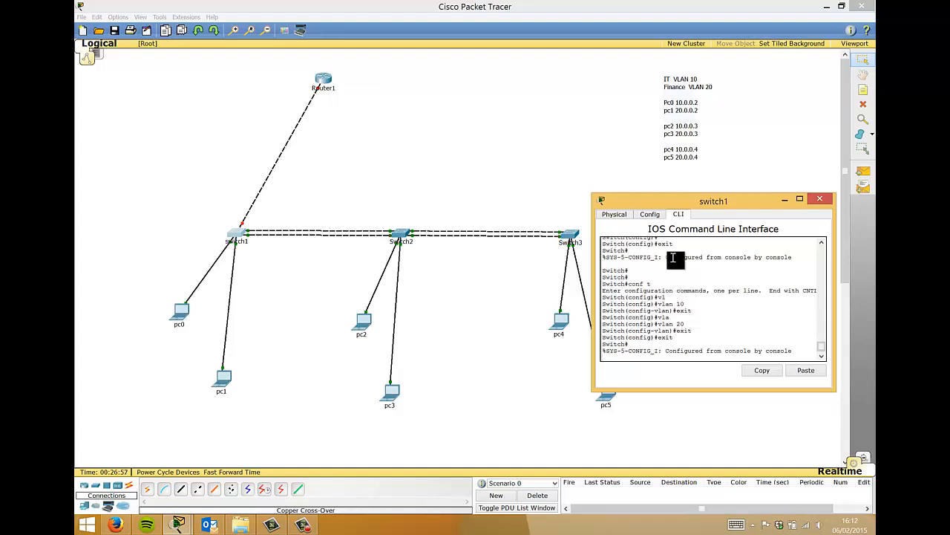
- On Switch1, try assigning FastEthernet 0/1 to access VLAN 10, mistyped as 'lan 10'
key(Return)
key(Return)
key(Return)
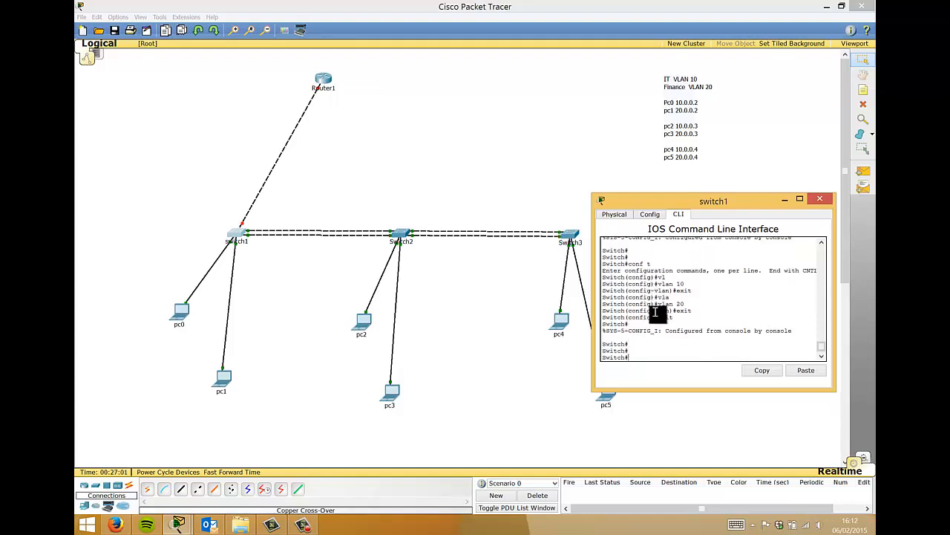
text(conf t)
key(Return)
text(int)
key(Tab)
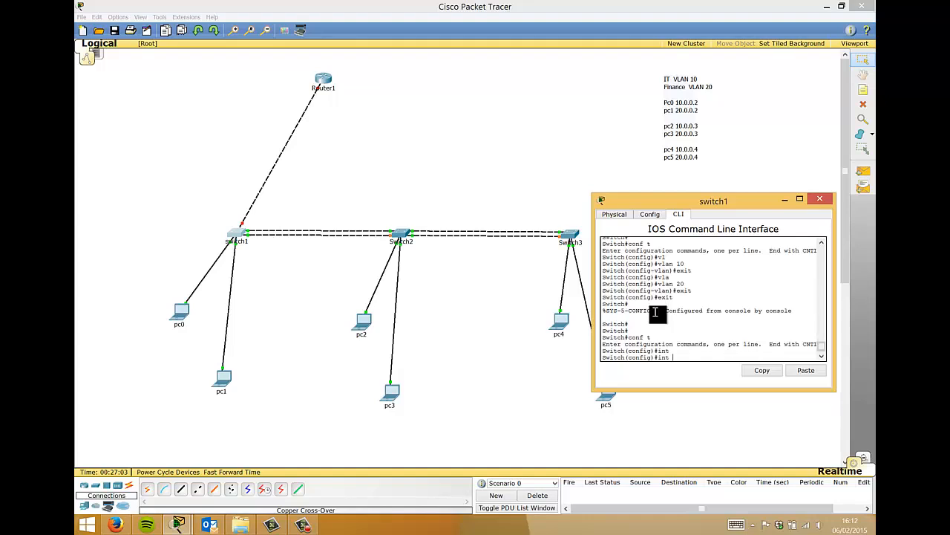
text(fas)
key(Tab)
text(0/1)
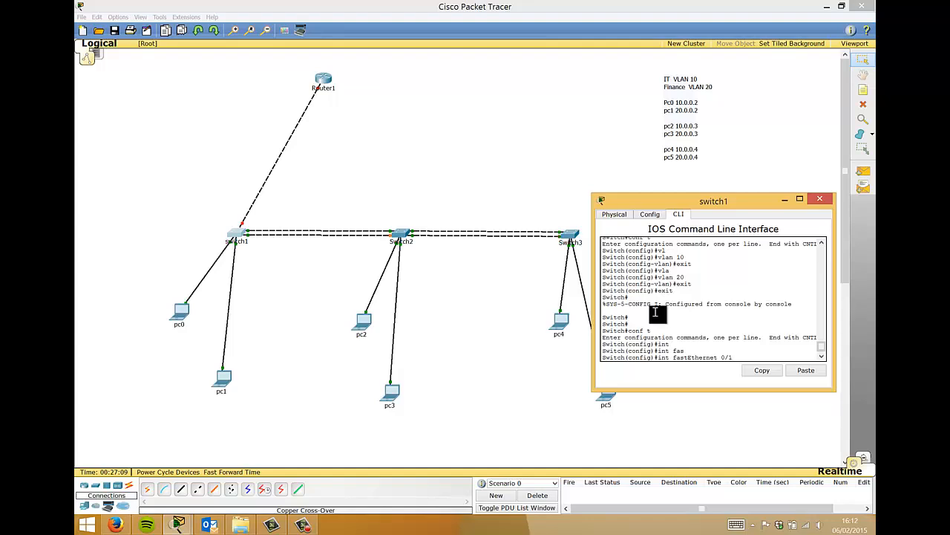
key(Return)
text(swi)
key(Tab)
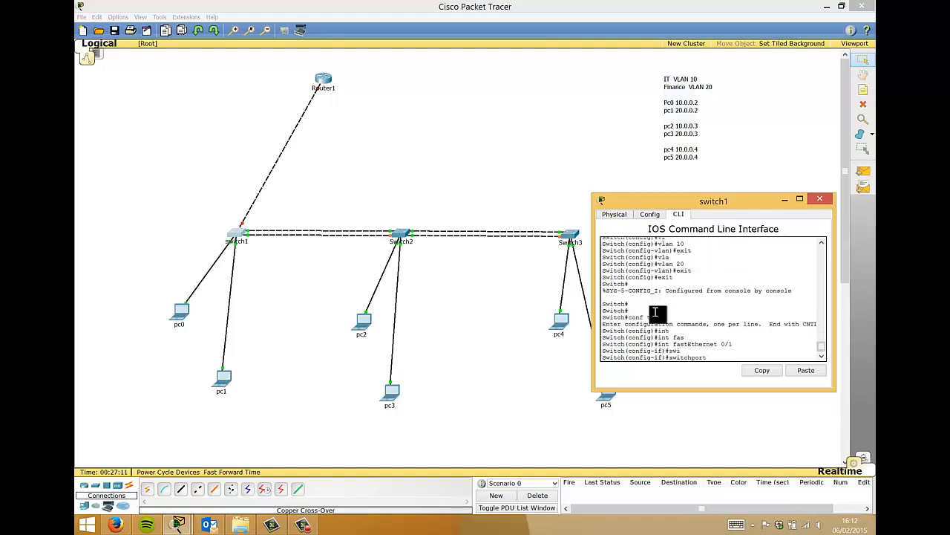
text(acc)
key(Tab)
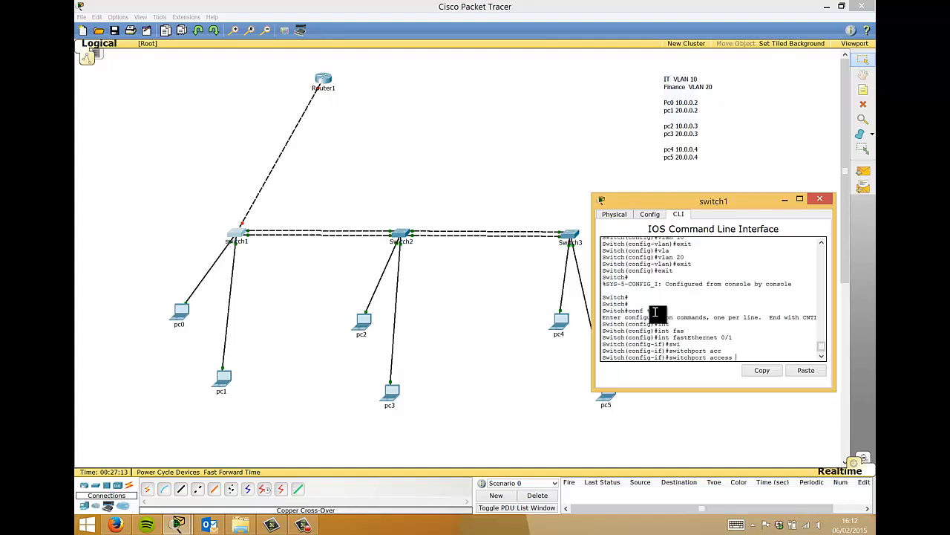
text(lan 10)
key(Return)
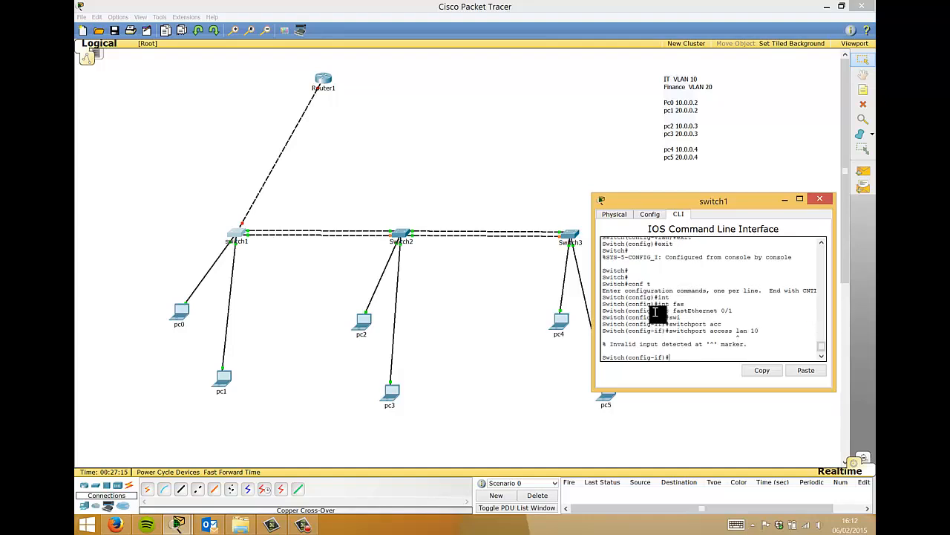
- Correct the command so FastEthernet 0/1 becomes an access port in VLAN 10
key(Up)
key(BackSpace)
key(BackSpace)
key(BackSpace)
key(BackSpace)
key(BackSpace)
key(BackSpace)
text(vl)
key(Tab)
text(10)
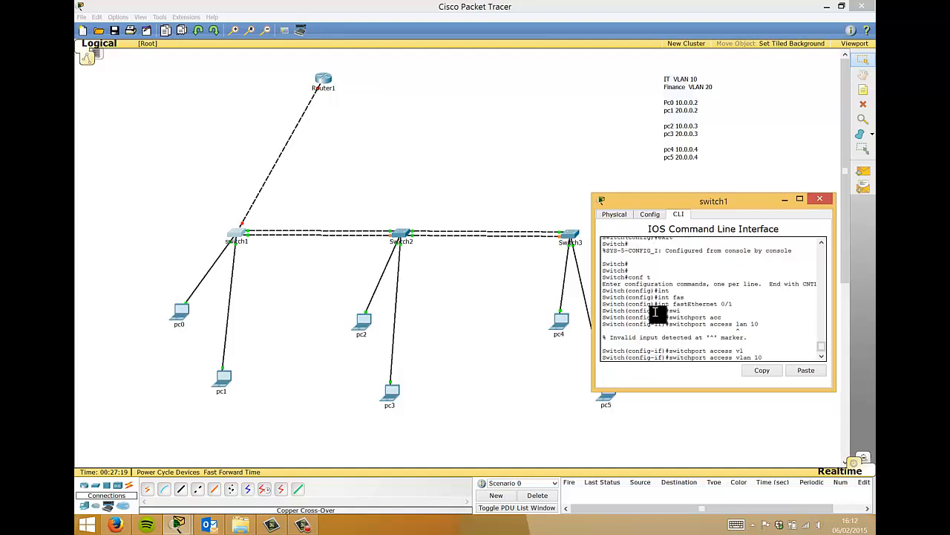
key(Return)
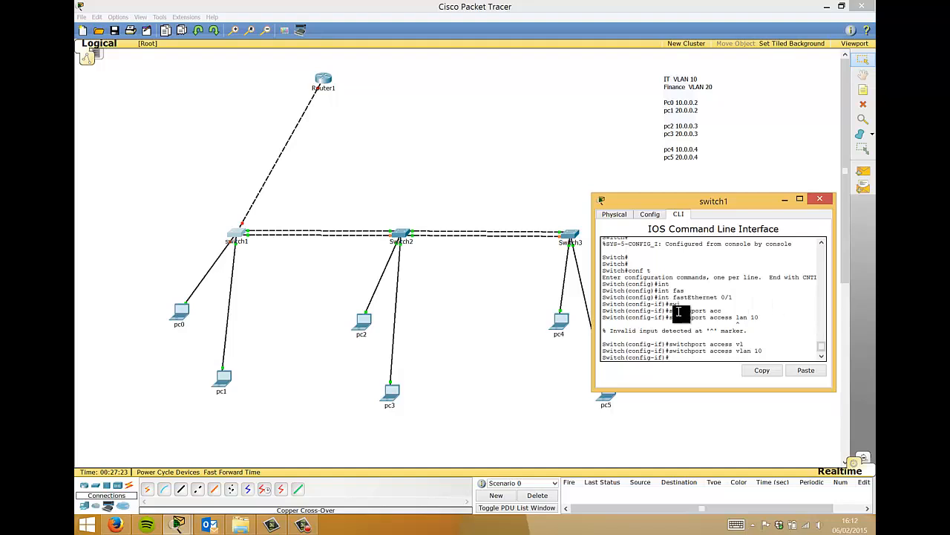
drag(673, 297, 732, 297)
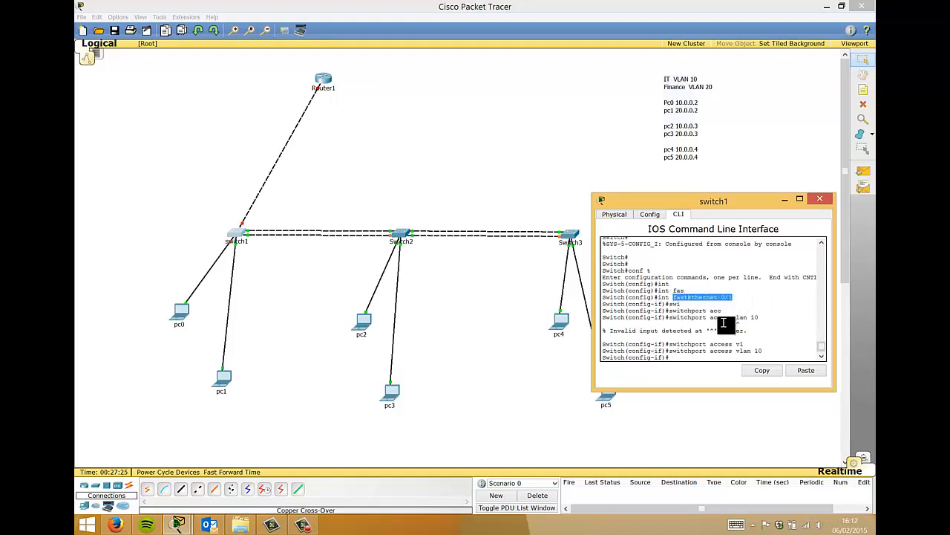
click(738, 351)
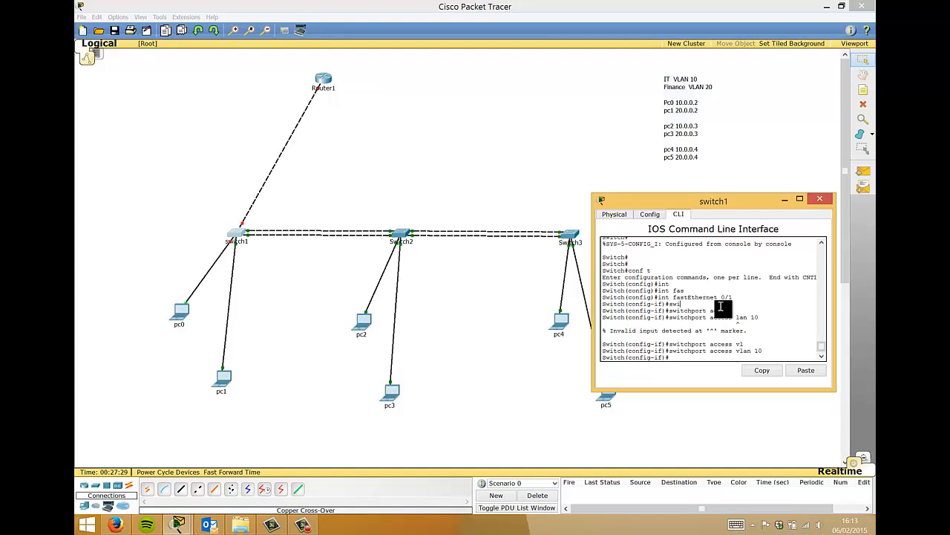
- Make Switch1's FastEthernet 0/2 an access port in VLAN 20
text(exit)
key(Return)
text(int)
key(Tab)
text(fas)
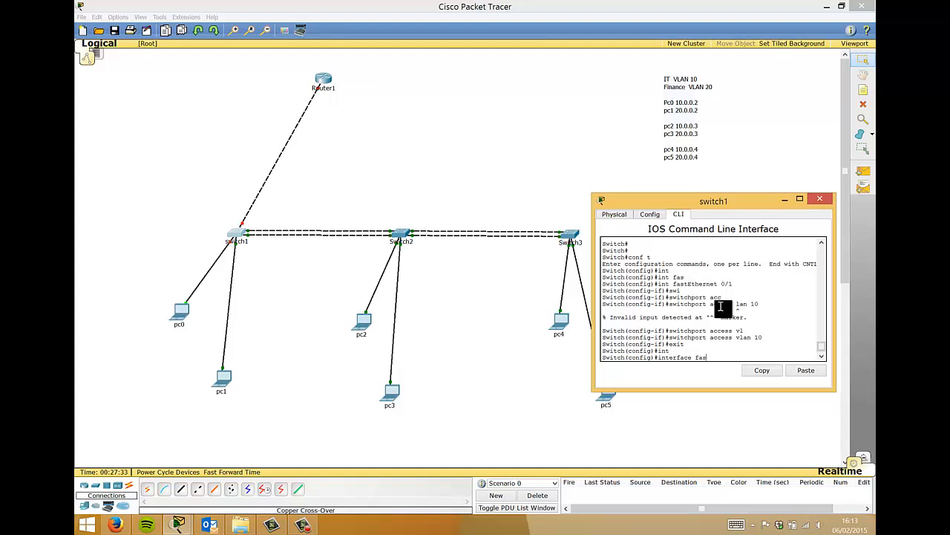
key(Tab)
text(0/2)
key(Return)
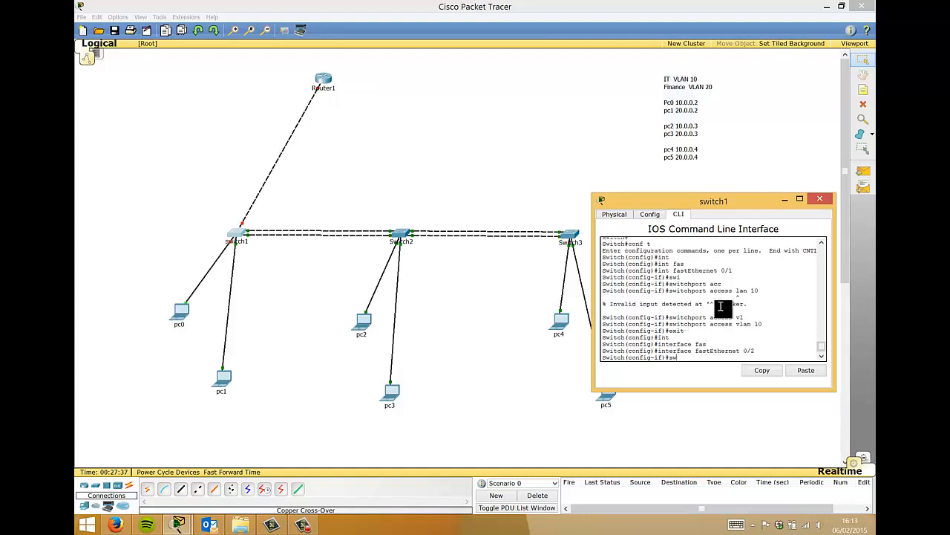
text(sw)
key(Tab)
text(v)
key(BackSpace)
text(ac)
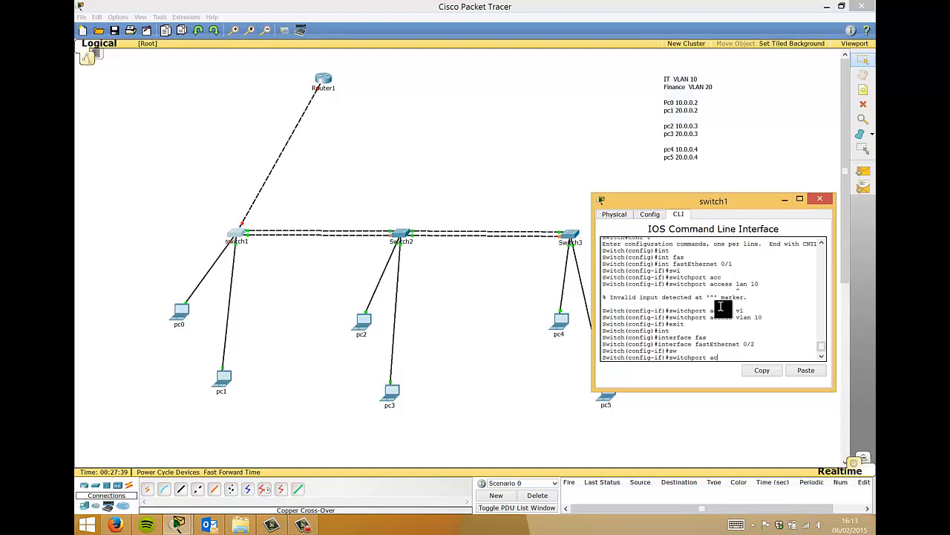
key(Tab)
text(vl)
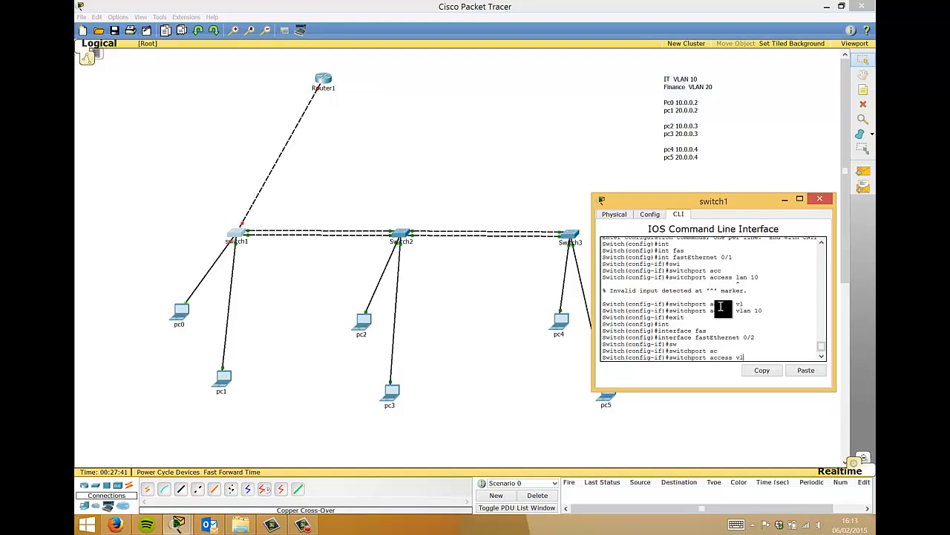
key(Tab)
text(20)
key(Return)
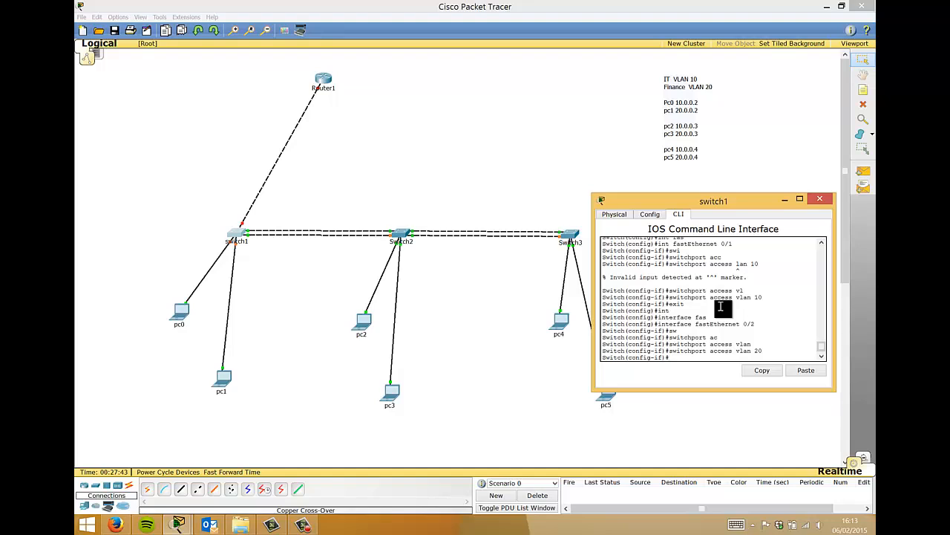
- Save Switch1's configuration with wr, close its window, and open Switch2
text(exit)
key(Return)
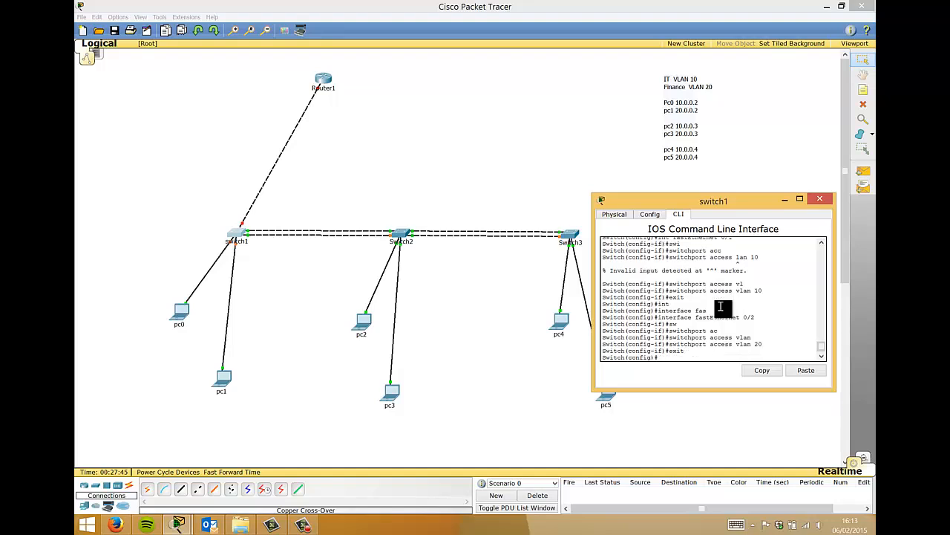
text(exit)
key(Return)
key(Return)
text(wr)
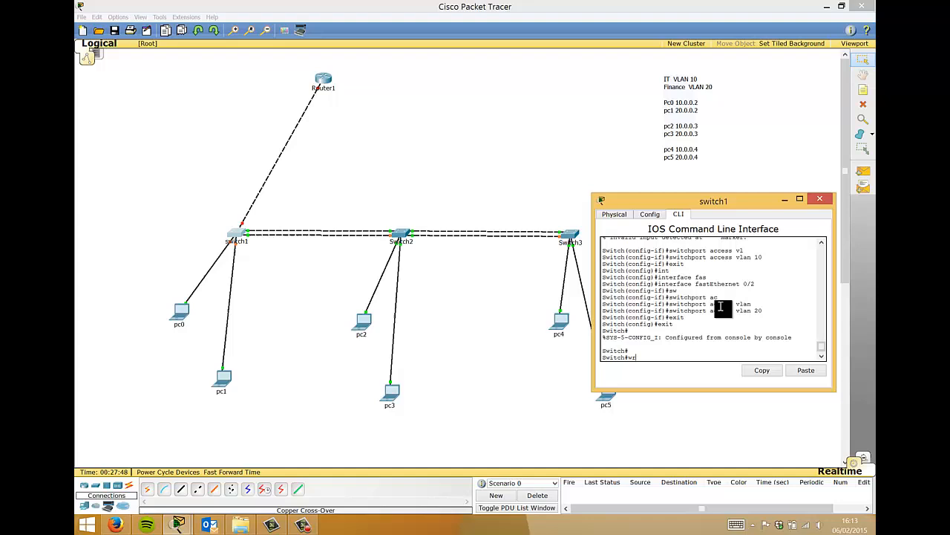
key(Return)
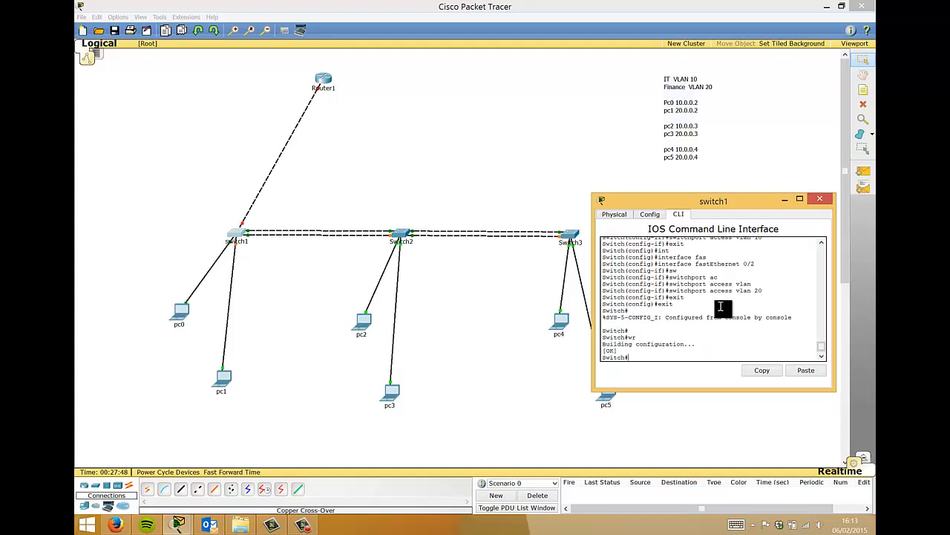
click(820, 201)
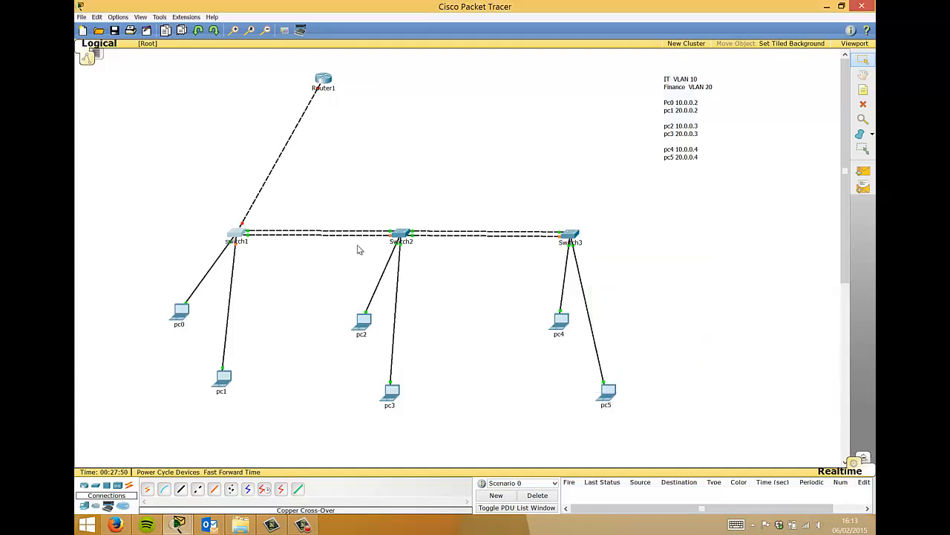
click(401, 235)
- Enter global configuration on Switch2 and select interface FastEthernet 0/1
key(Return)
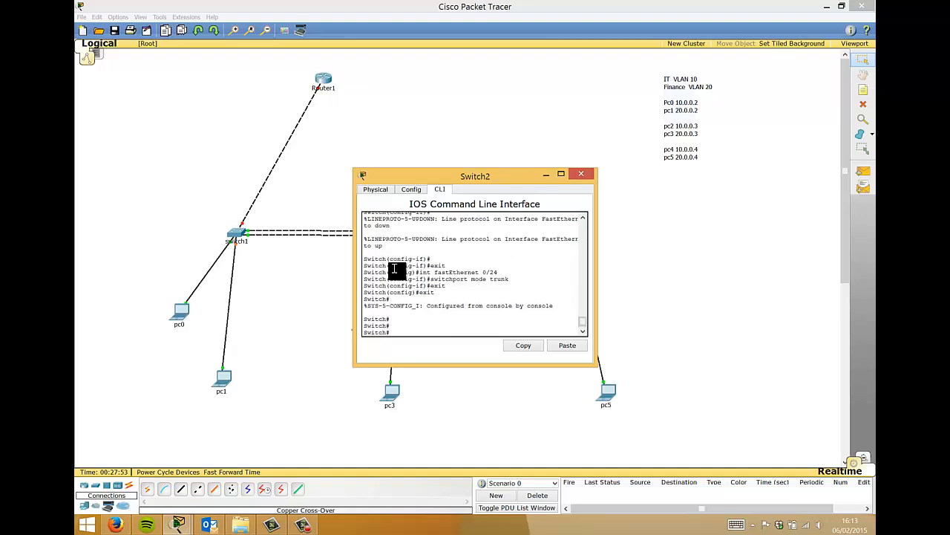
text(conf t)
key(Return)
text(int)
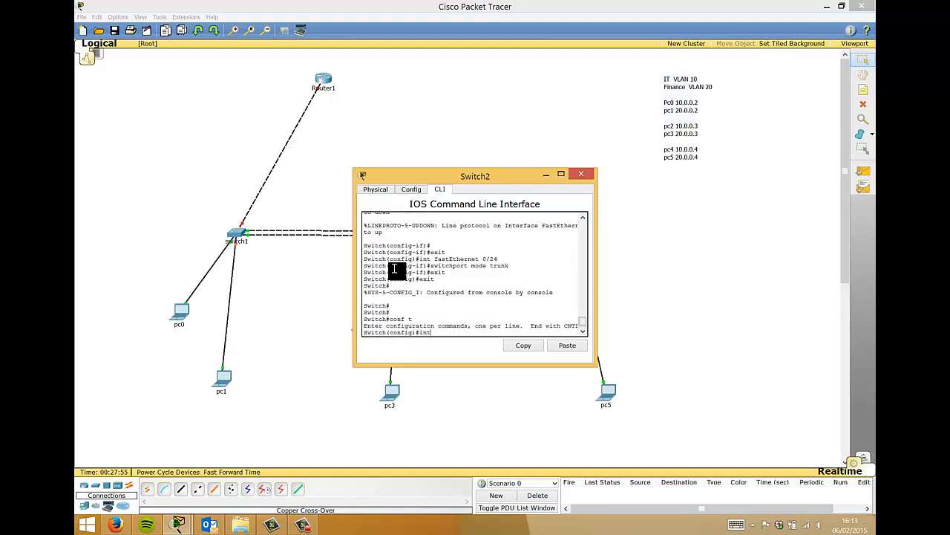
key(Tab)
text(fas)
key(Tab)
text(0/1)
key(Return)
- Make Switch2's FastEthernet 0/1 an access port in VLAN 10
text(swei)
key(Tab)
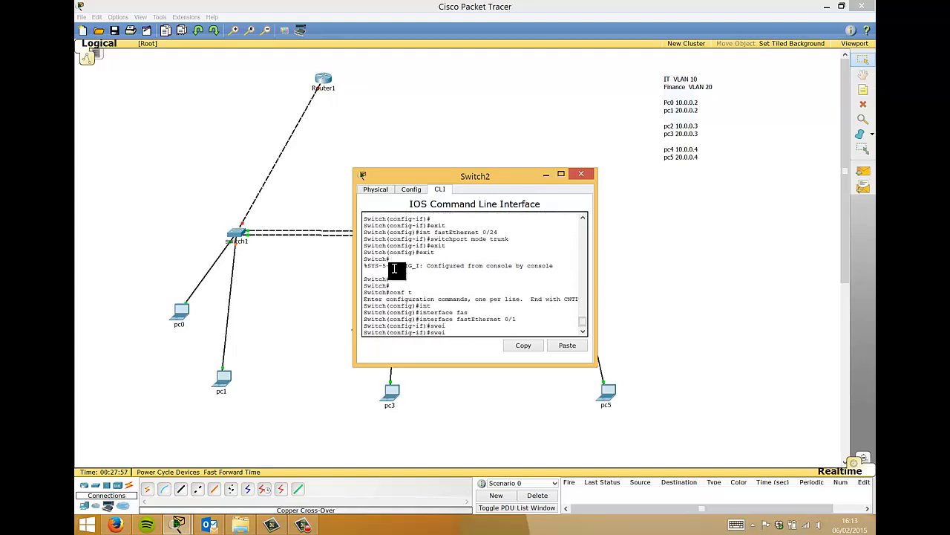
key(BackSpace)
key(BackSpace)
text(i)
key(Tab)
text(acce)
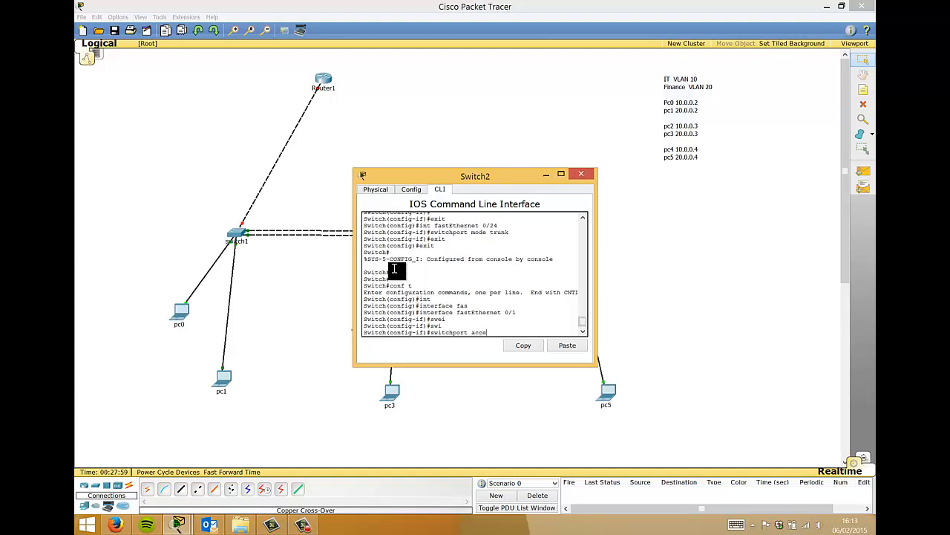
key(Tab)
text(vlan 10)
key(Return)
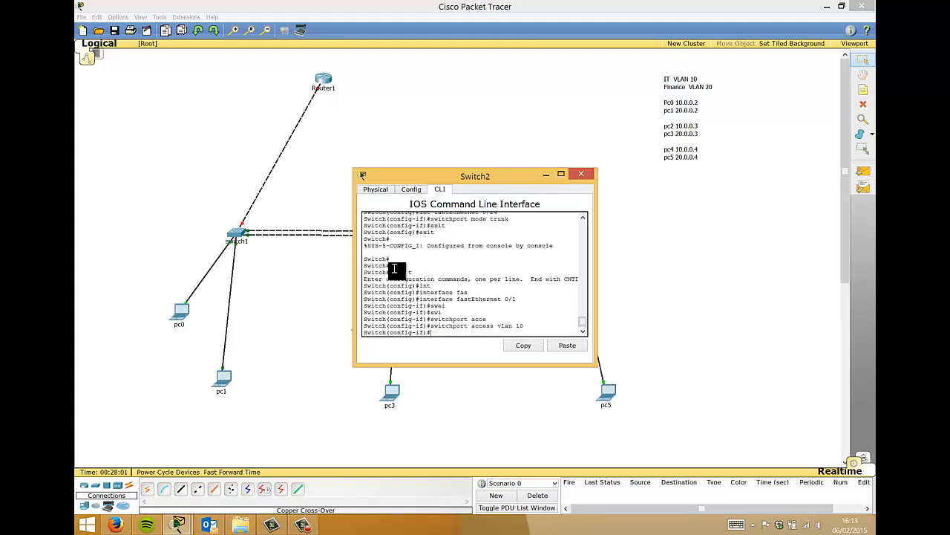
text(exit)
key(Return)
- Make Switch2's FastEthernet 0/2 an access port in VLAN 20
text(int)
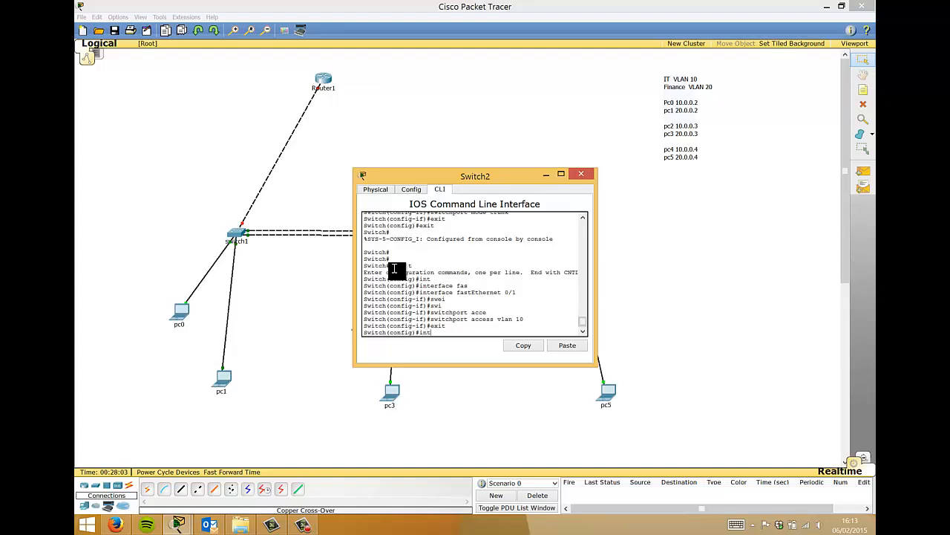
key(Tab)
text(fas)
key(Tab)
text(0/2)
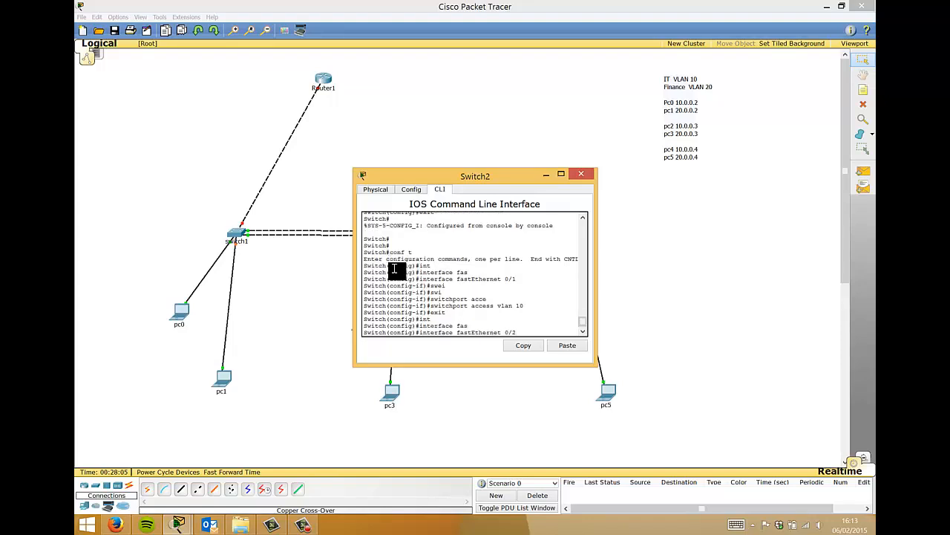
key(Return)
text(swi)
key(Tab)
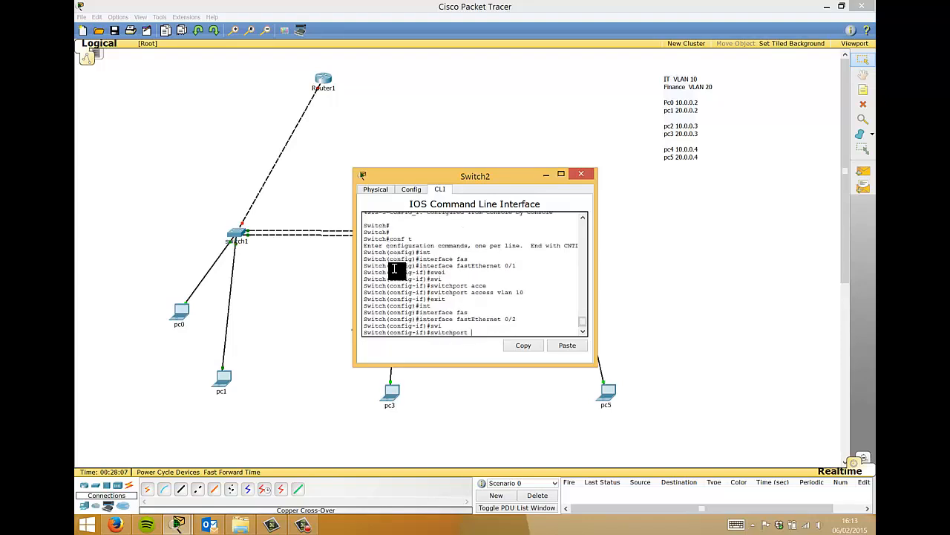
text(aac)
key(Tab)
text(vlan)
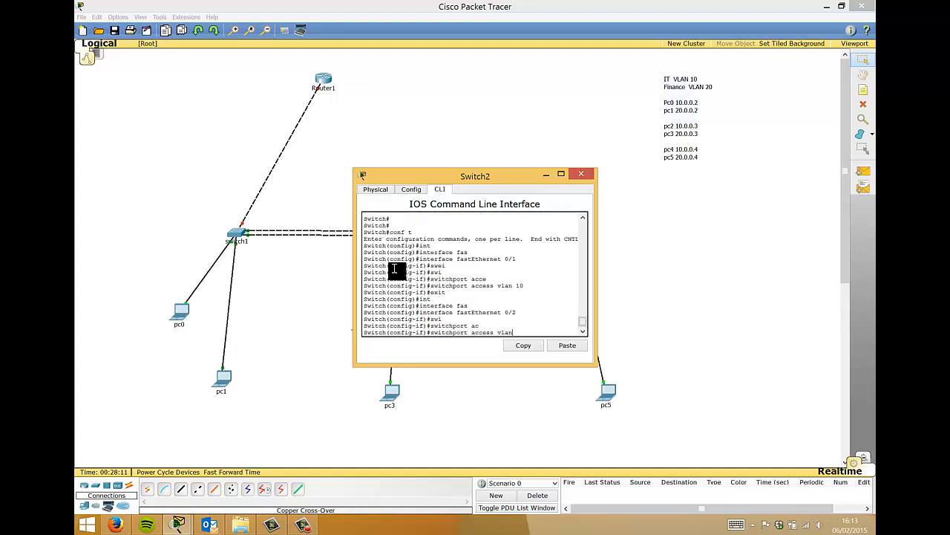
text( 20)
key(Return)
text(exit)
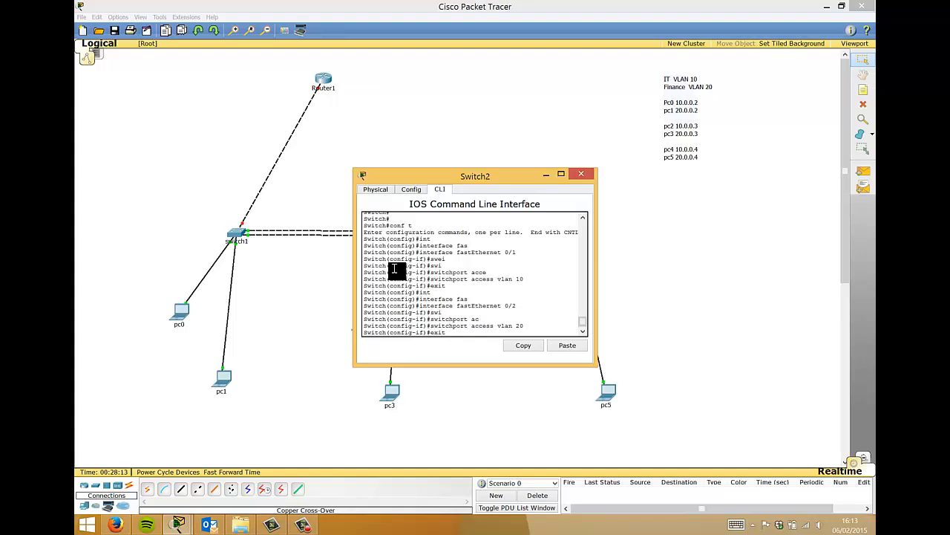
key(Return)
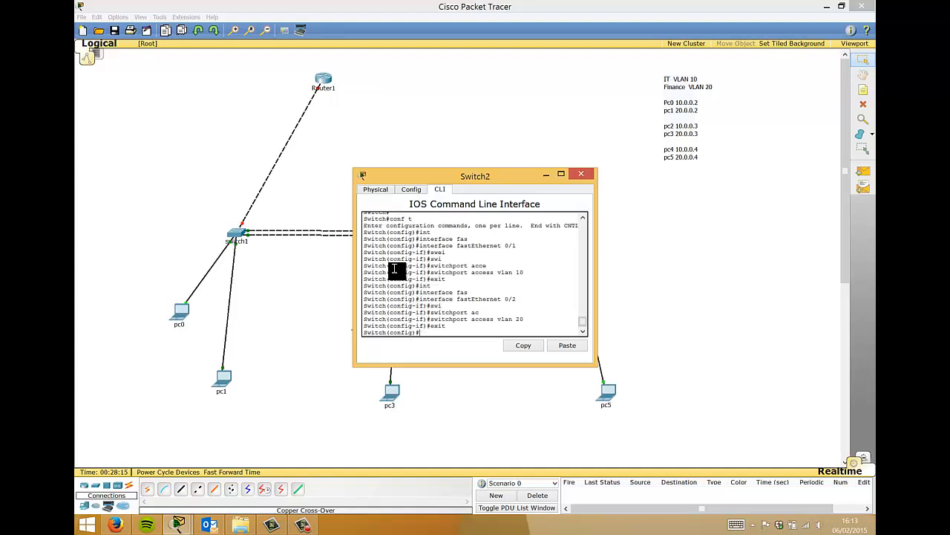
- Save Switch2's running configuration with wr and close its window
key(ctrl+z)
key(Return)
text(wr)
key(Return)
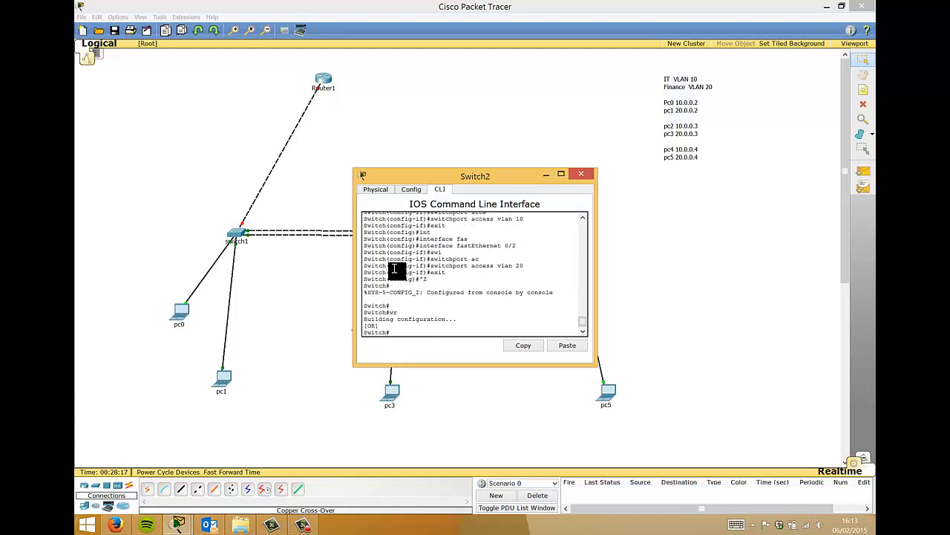
click(581, 174)
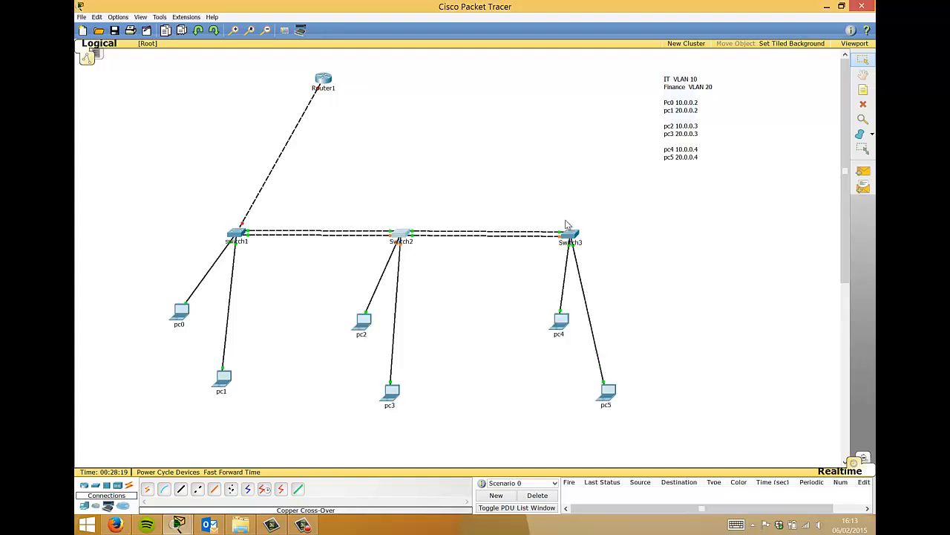
- In Switch3's CLI, assign FastEthernet 0/1 as an access port in VLAN 10
click(569, 234)
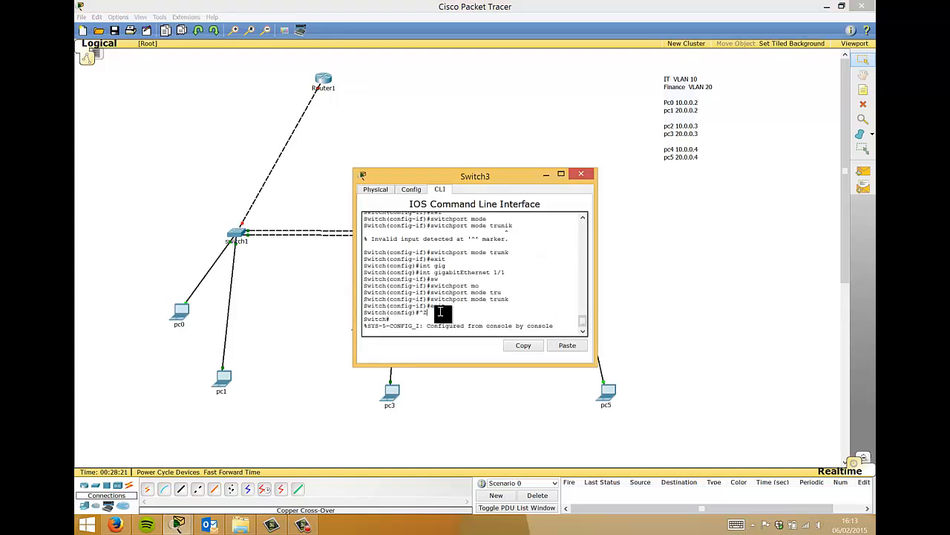
key(Return)
key(Return)
key(Return)
key(Return)
key(Return)
key(Return)
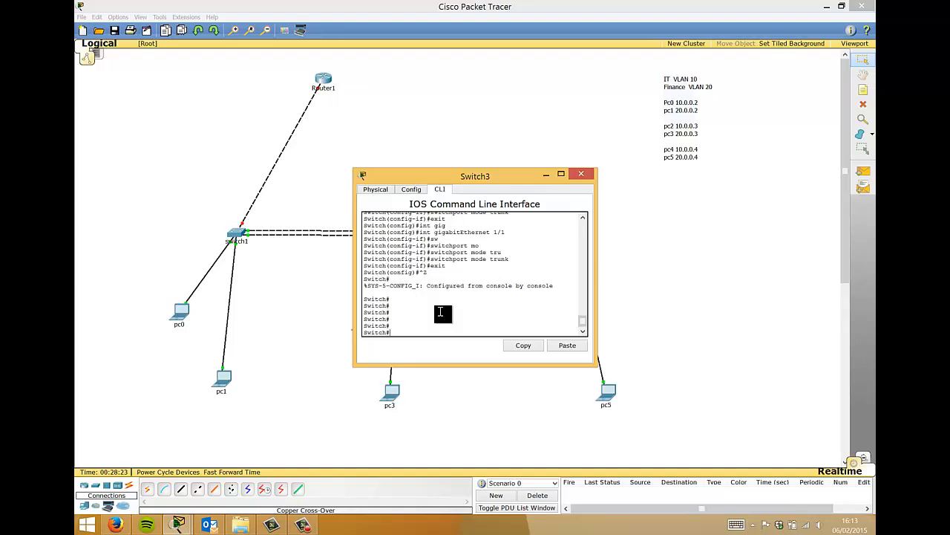
text(conf t)
key(Return)
text(int fas)
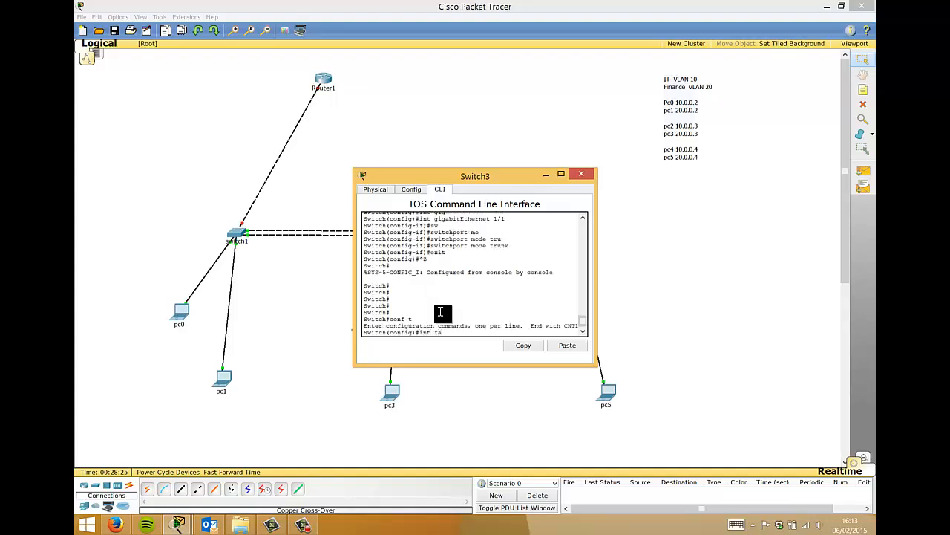
key(Tab)
text(0/1)
key(Return)
text(s)
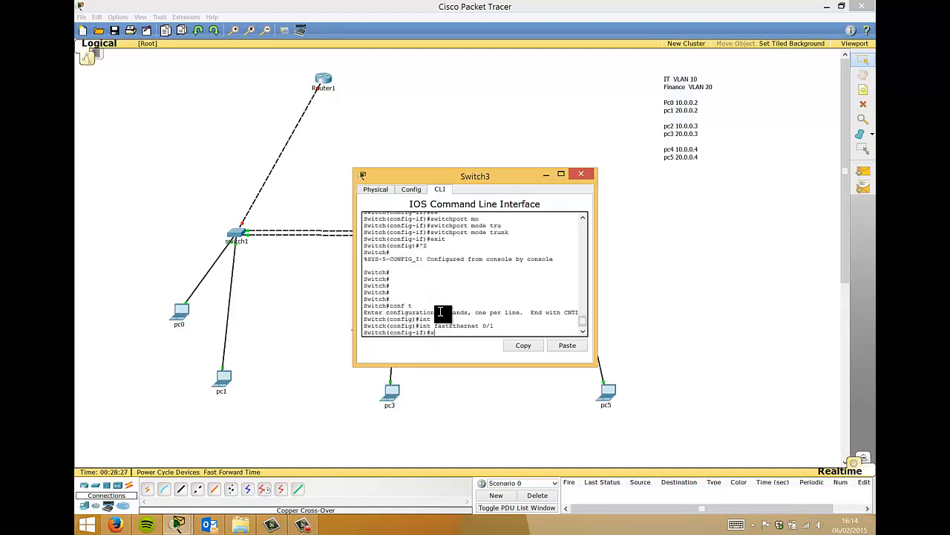
text(w)
key(Tab)
text(a)
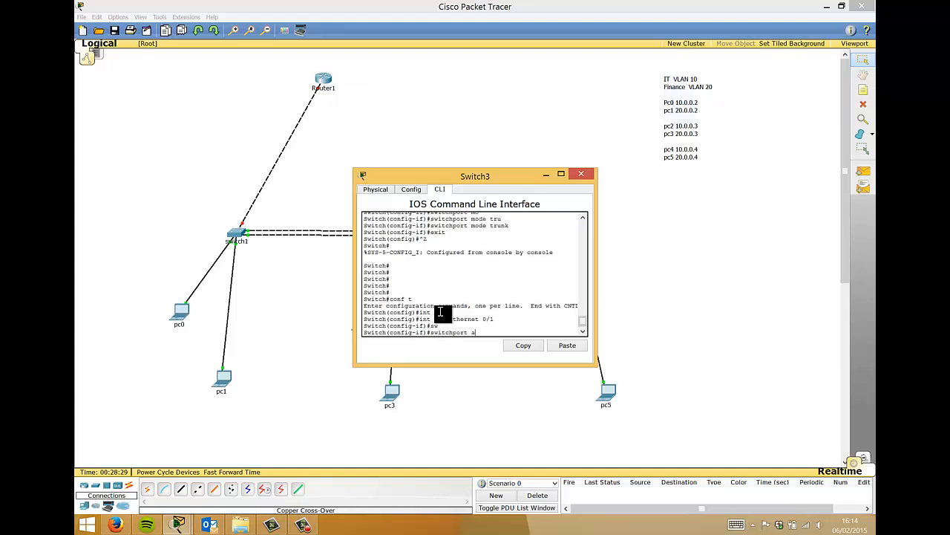
text(cc)
key(Tab)
text(vlan)
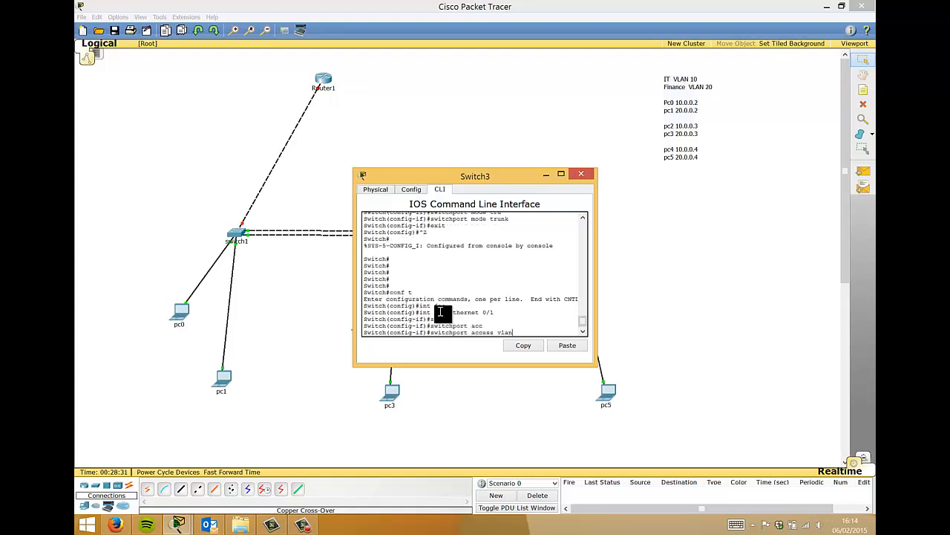
key(Tab)
text(exit)
key(Return)
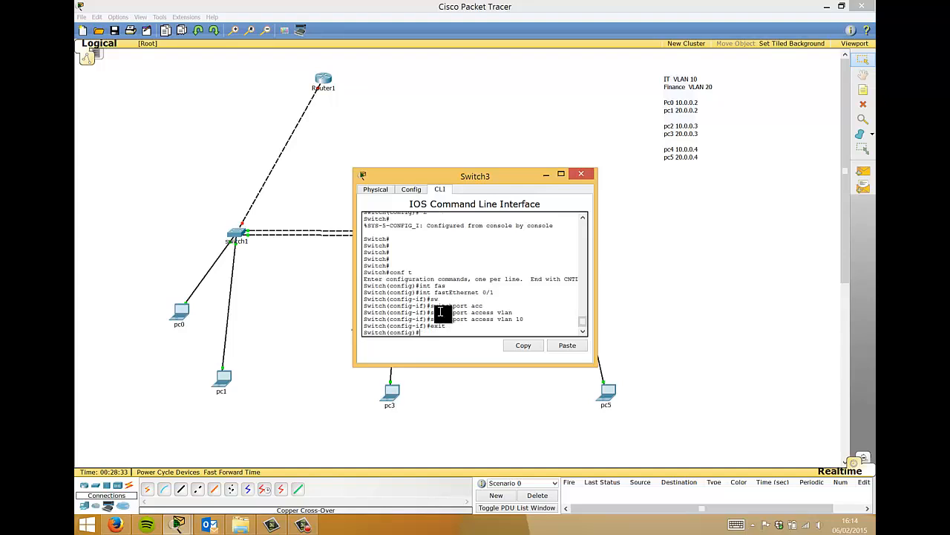
- Assign FastEthernet 0/2 to access VLAN 20, correcting the rejected command
text(int)
key(Tab)
text(fas)
key(Tab)
text(0/2)
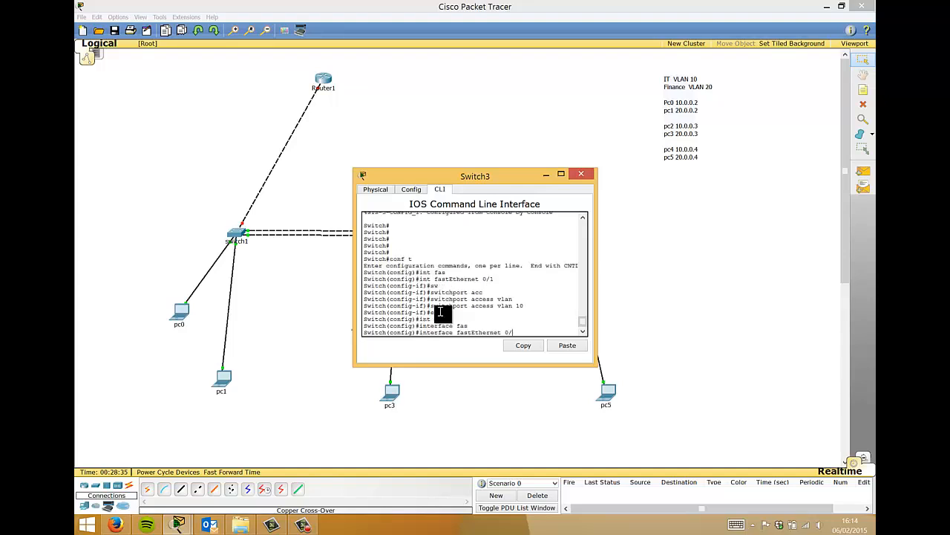
key(Return)
text(swi)
key(Tab)
text(mo)
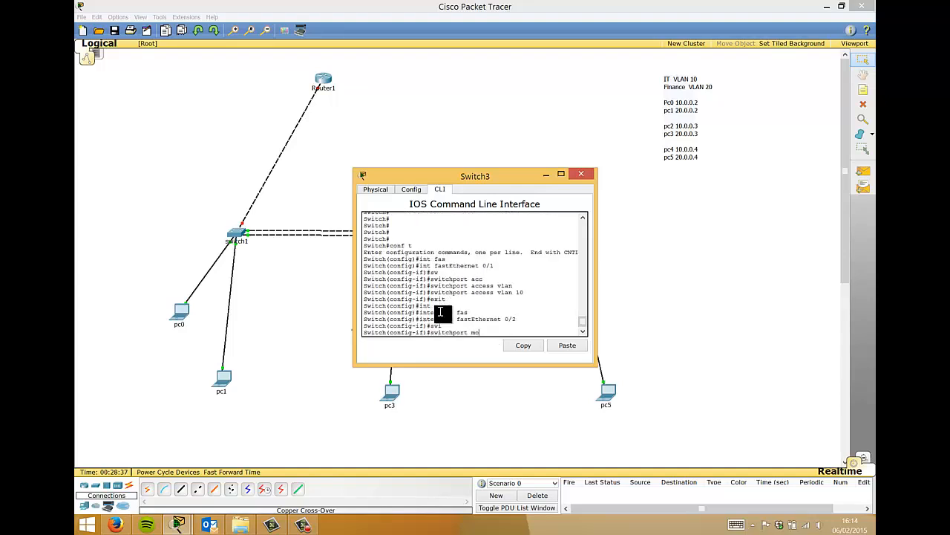
text(d)
key(Tab)
text(ac)
key(Tab)
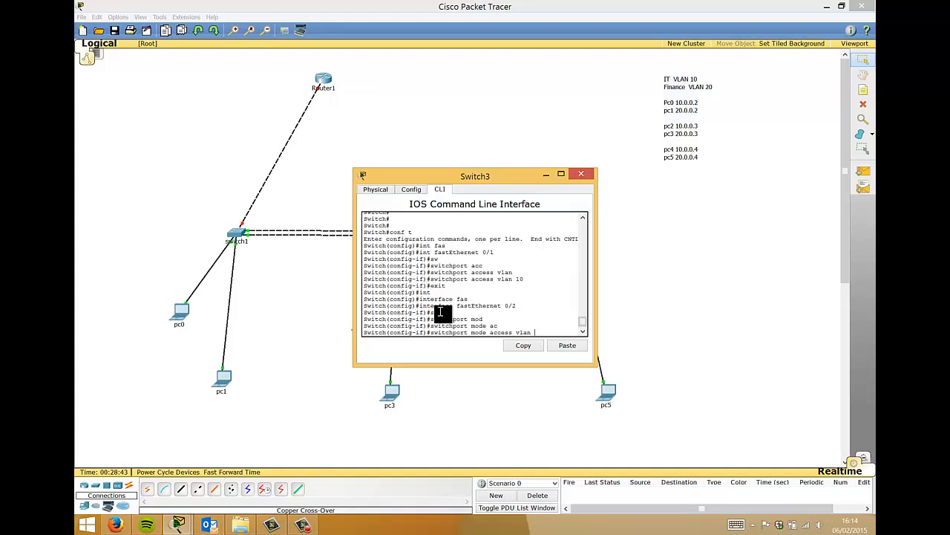
text(vlan 20)
key(Return)
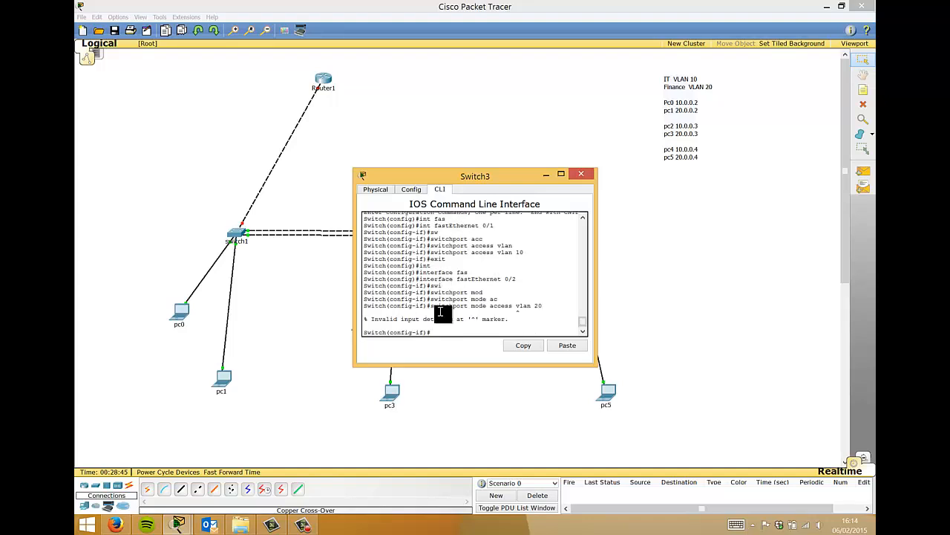
key(Up)
key(BackSpace)
key(BackSpace)
key(BackSpace)
key(BackSpace)
key(BackSpace)
key(BackSpace)
key(BackSpace)
key(BackSpace)
key(BackSpace)
key(BackSpace)
key(BackSpace)
key(BackSpace)
key(BackSpace)
key(BackSpace)
key(BackSpace)
key(BackSpace)
key(BackSpace)
key(BackSpace)
text(ac)
key(Tab)
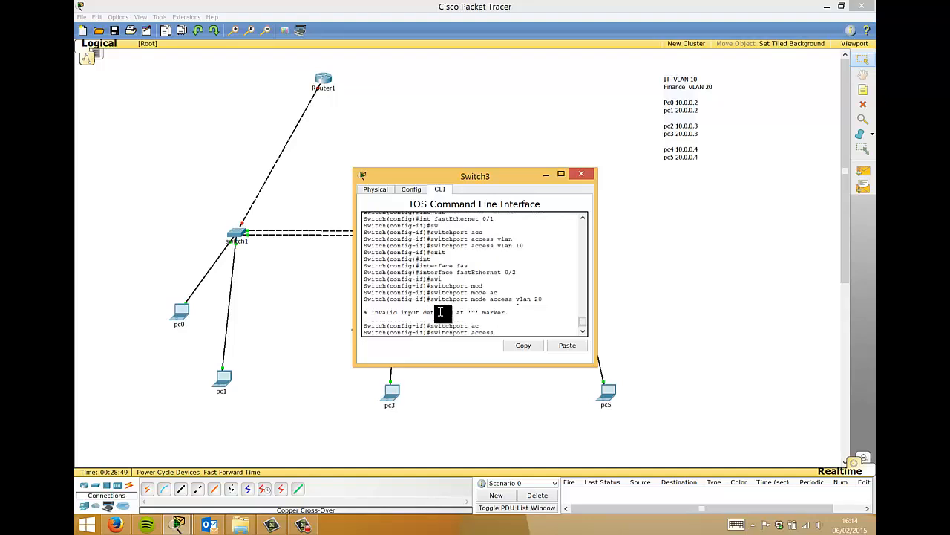
text(vlan 20)
key(Return)
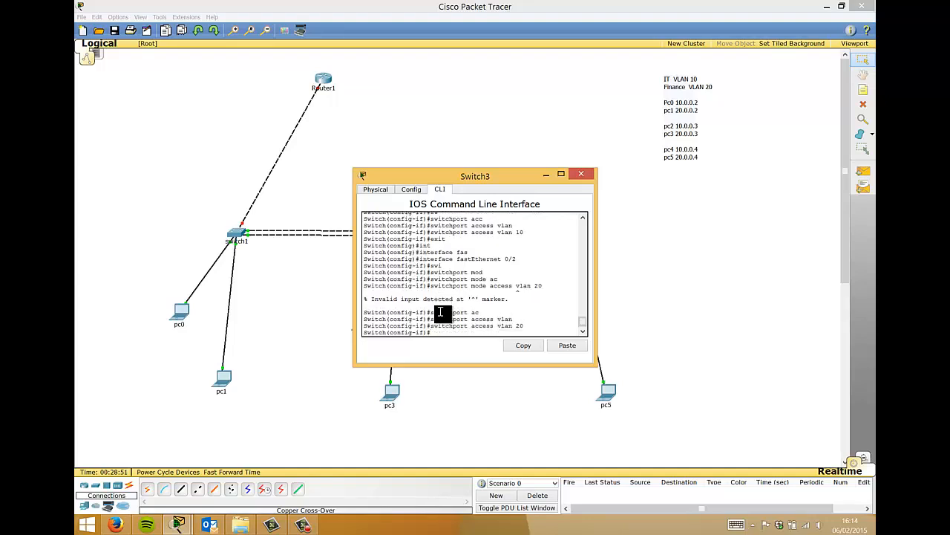
- Leave configuration mode with Ctrl+Z and close Switch3's window
key(ctrl+z)
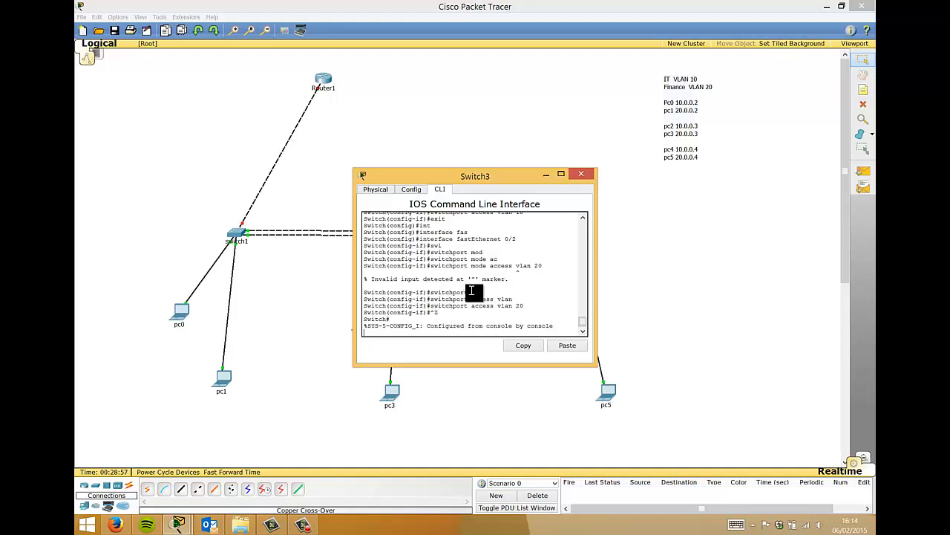
drag(473, 176, 641, 124)
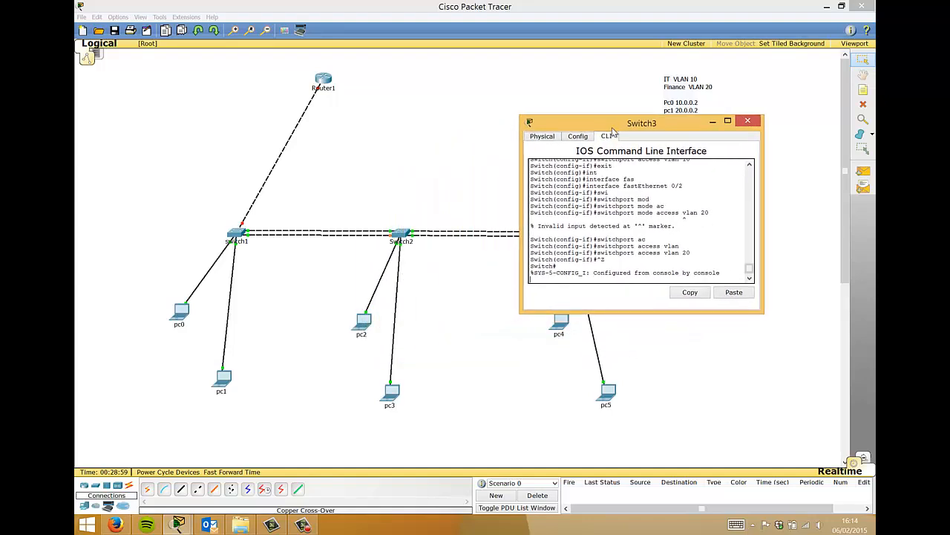
key(Return)
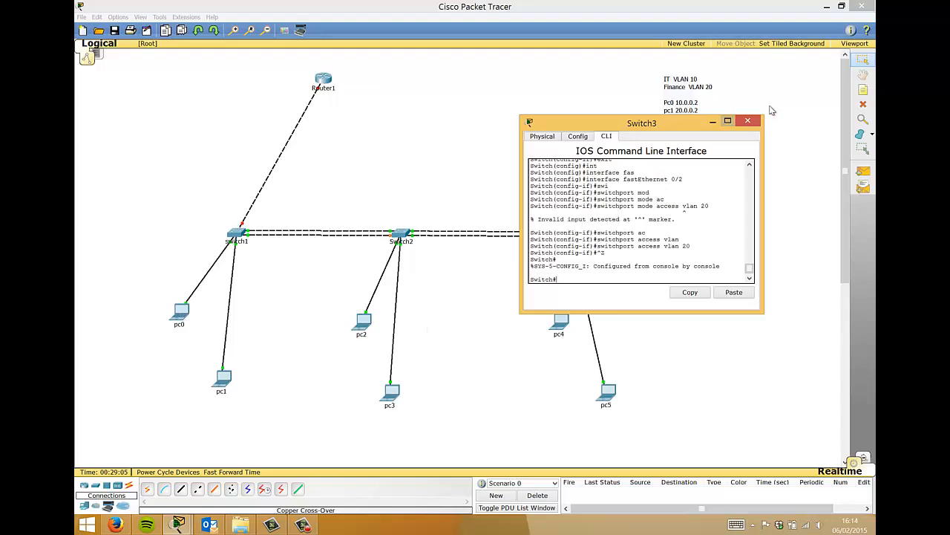
click(748, 121)
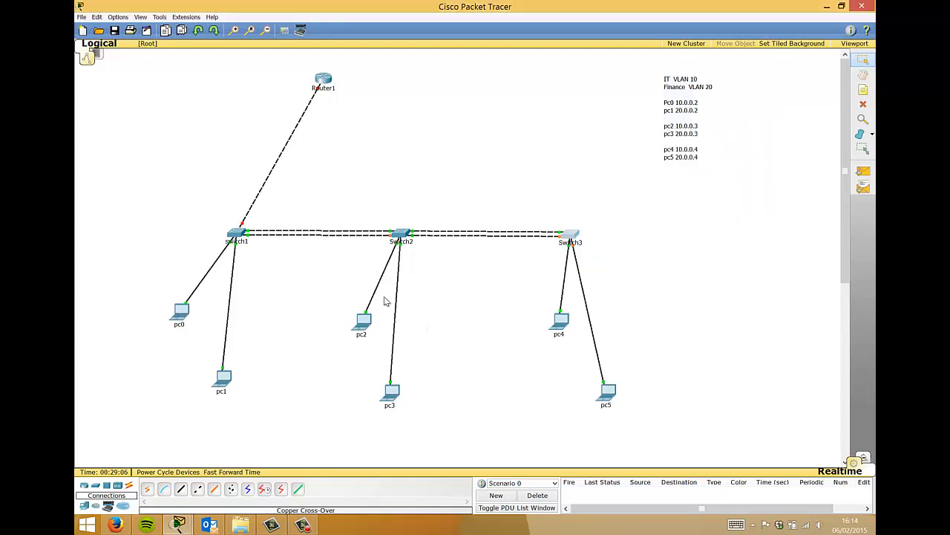
click(180, 312)
click(524, 219)
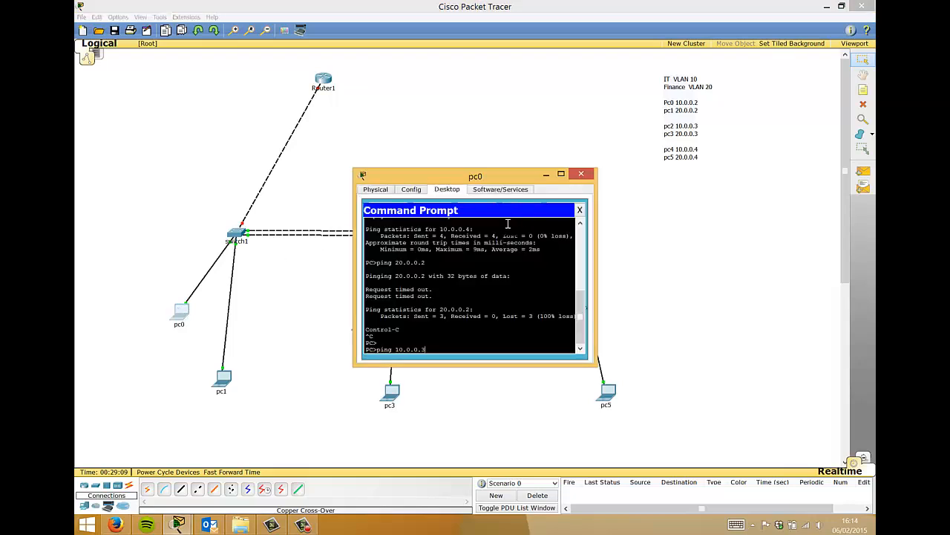
drag(464, 184, 700, 60)
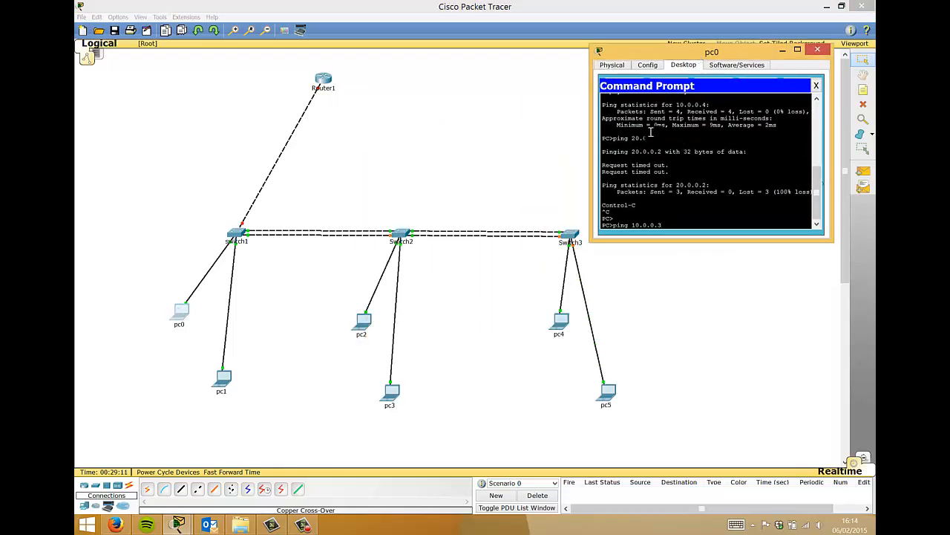
key(Return)
text(ping 10.0.0.)
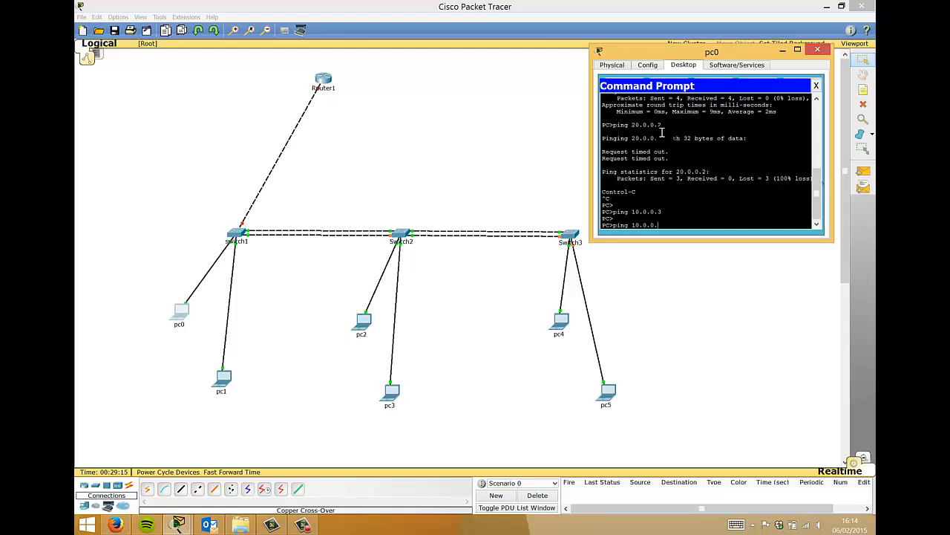
text(3)
key(Return)
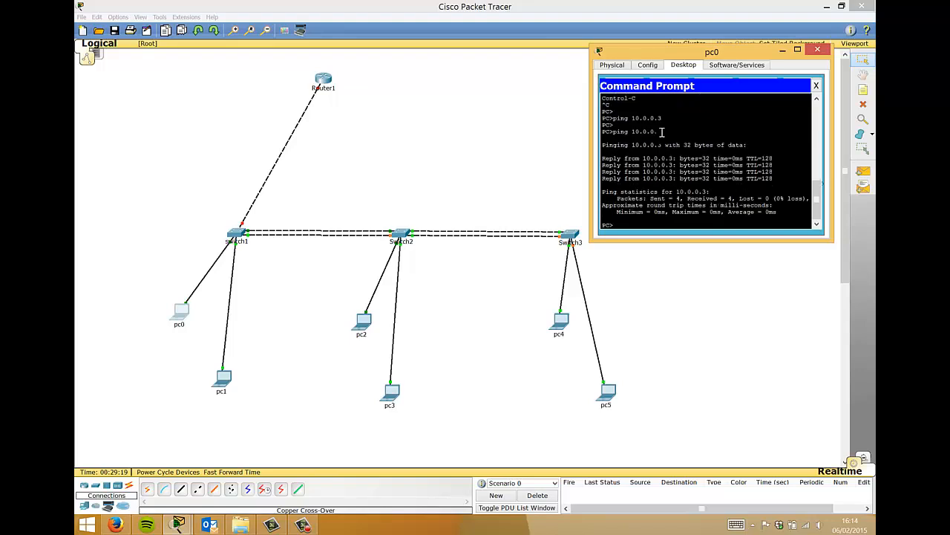
key(Up)
text(4)
key(Return)
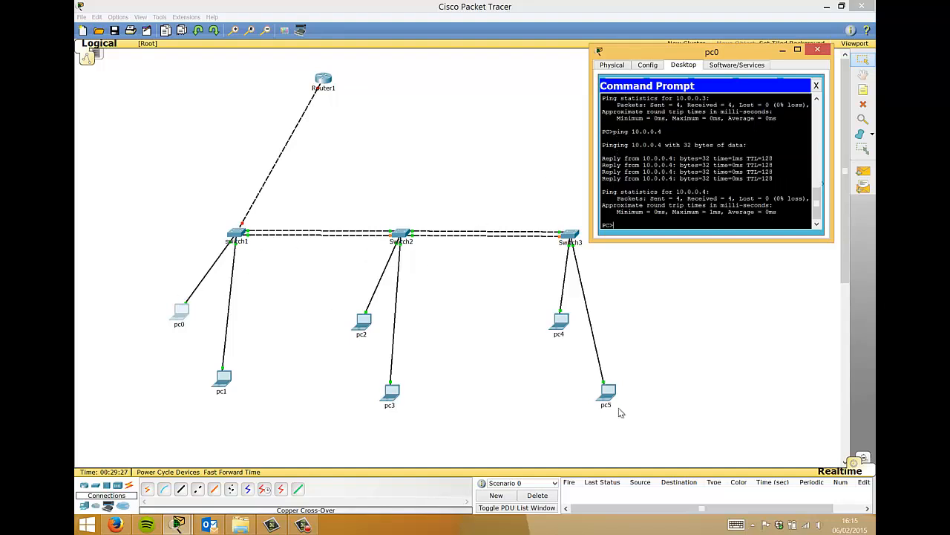
click(822, 51)
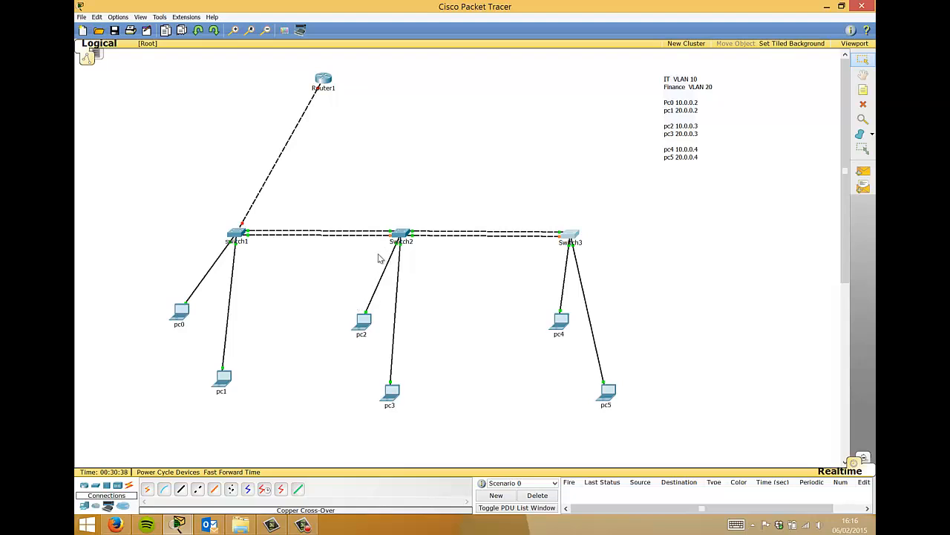
click(401, 235)
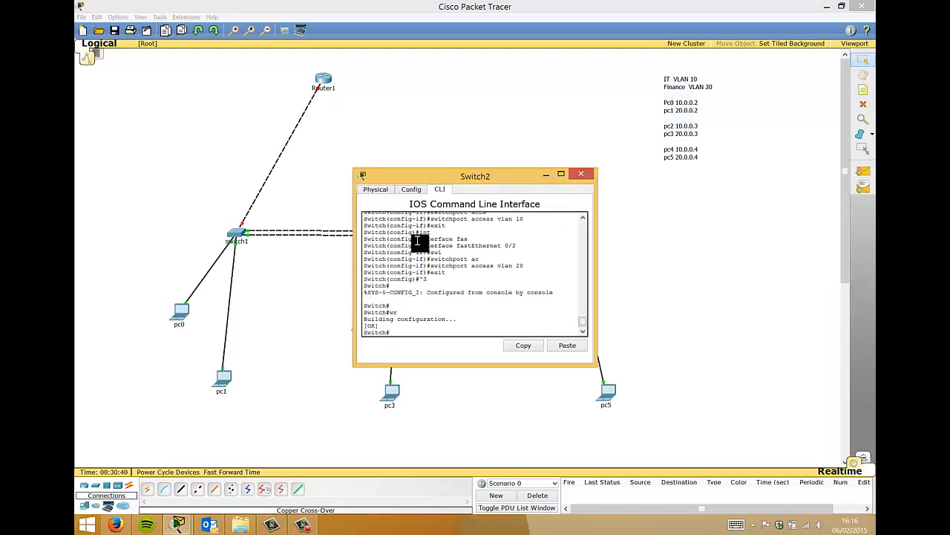
key(Return)
key(Return)
key(Return)
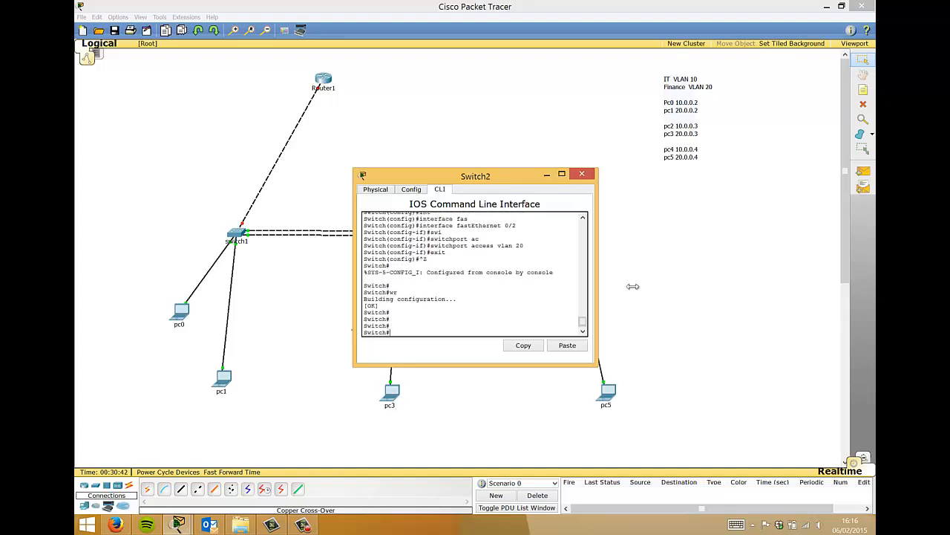
drag(633, 286, 772, 286)
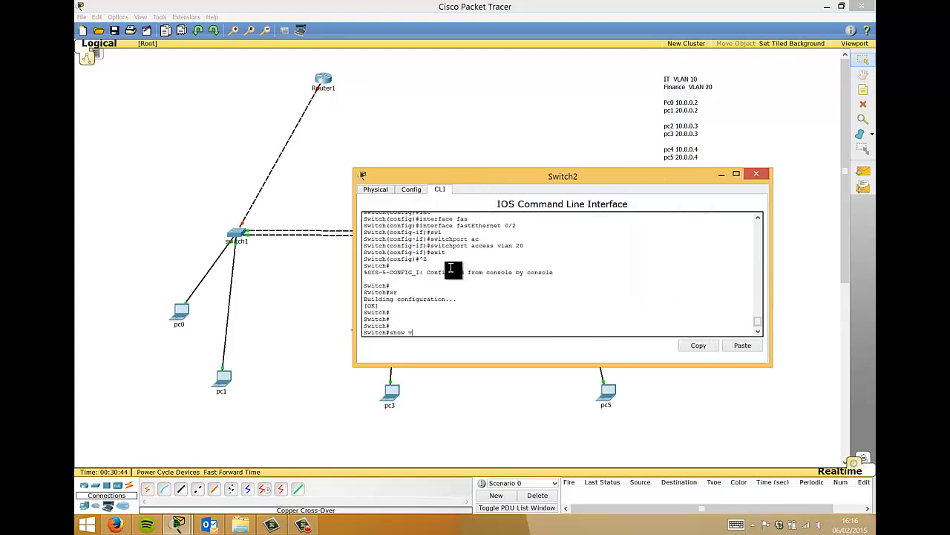
text(show vlan)
key(Return)
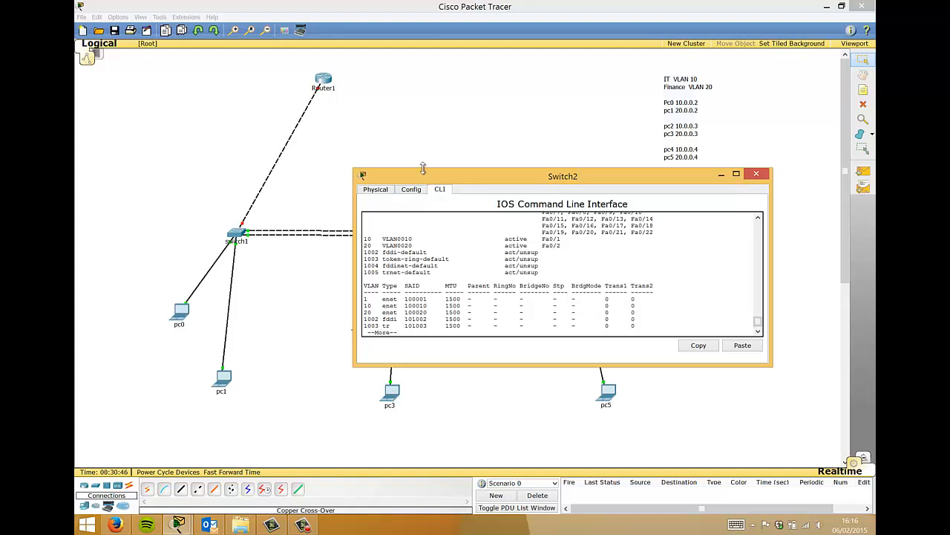
drag(424, 168, 420, 56)
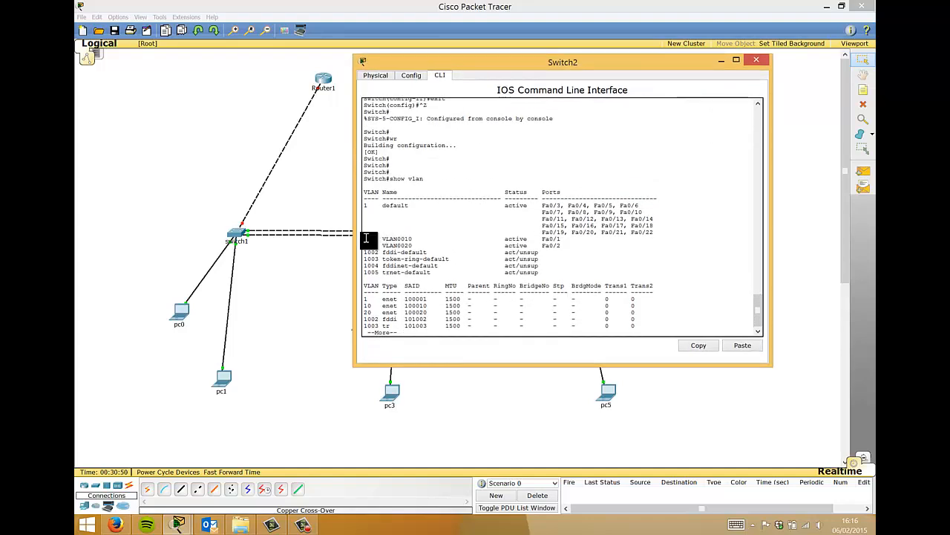
drag(366, 238, 572, 248)
click(566, 254)
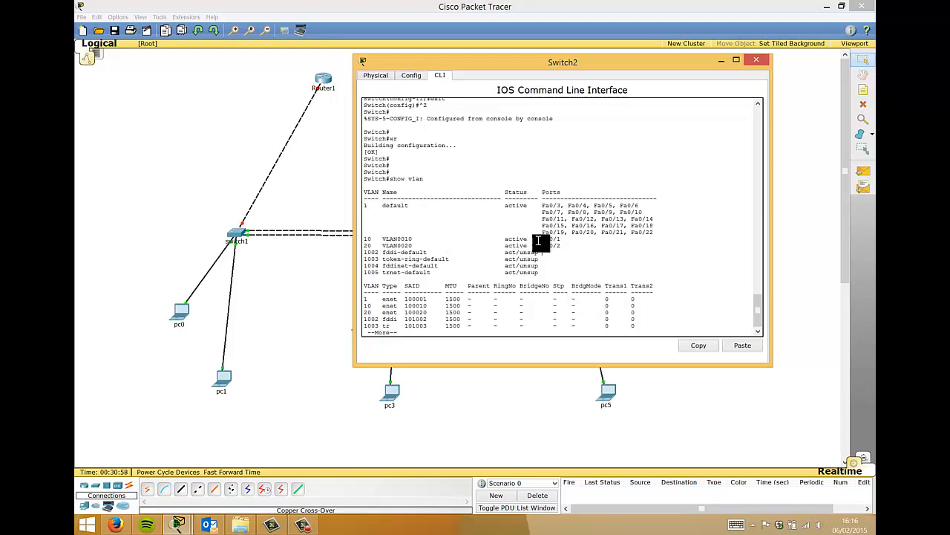
drag(540, 239, 562, 238)
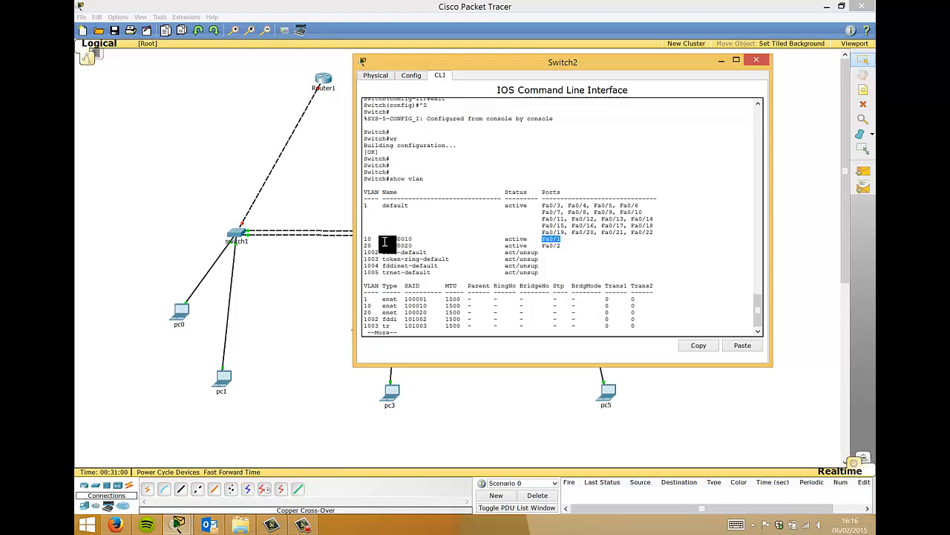
drag(382, 239, 413, 239)
drag(562, 245, 543, 245)
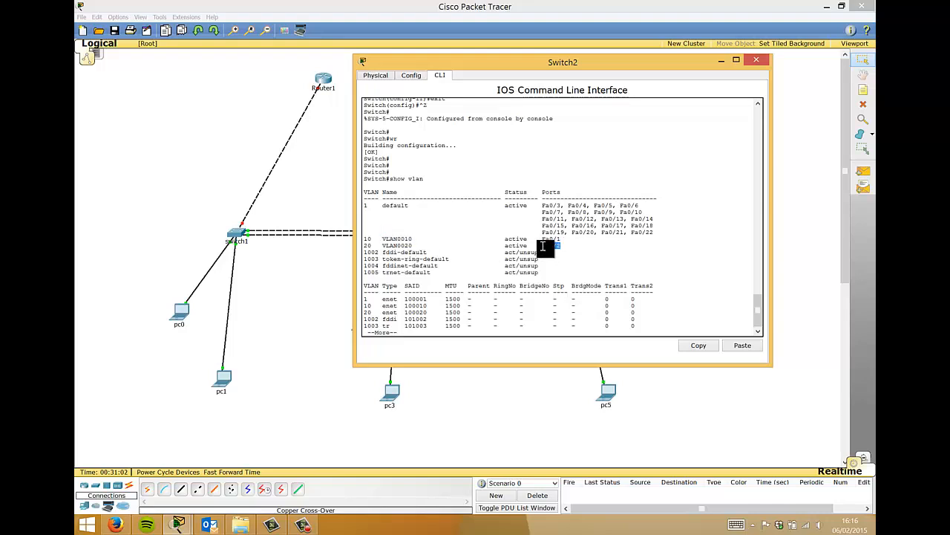
drag(427, 247, 380, 247)
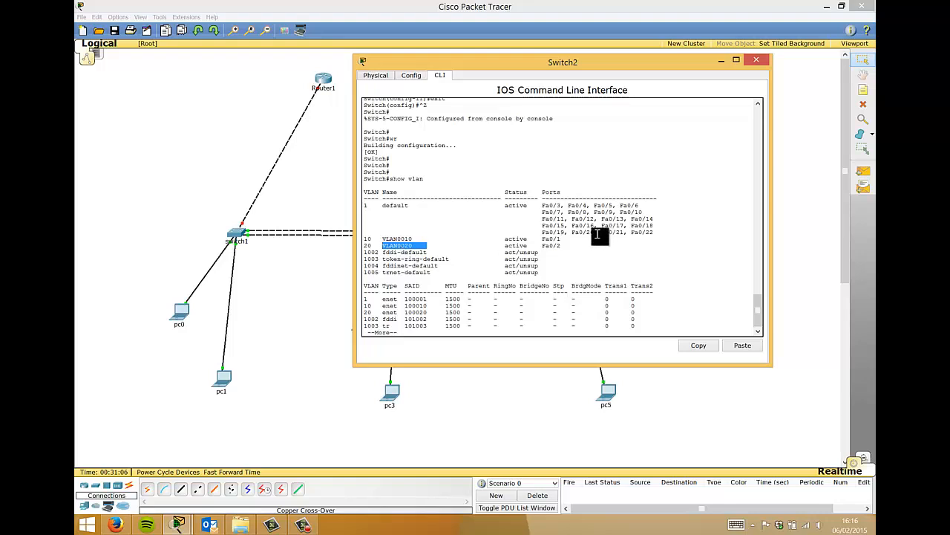
drag(654, 232, 363, 208)
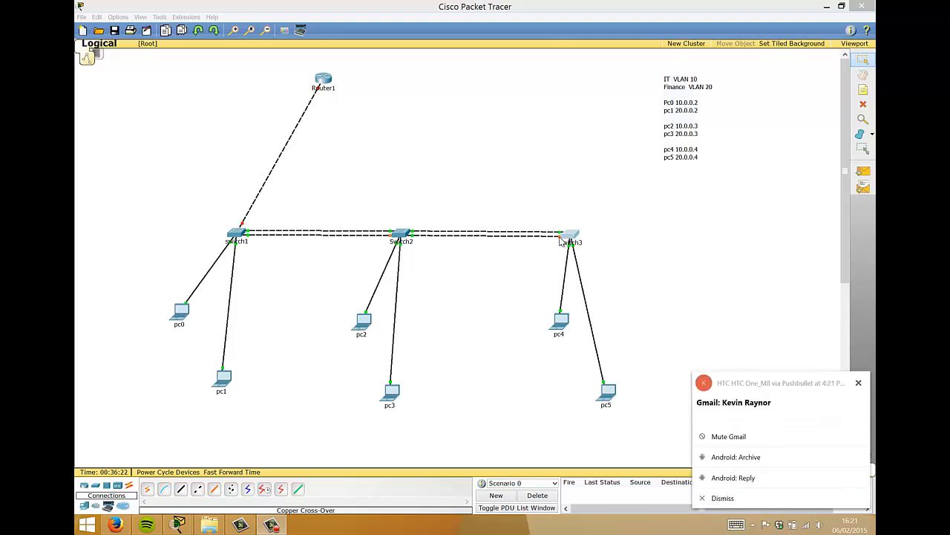
- Dismiss the desktop notification and bring up Switch3's console window
click(722, 501)
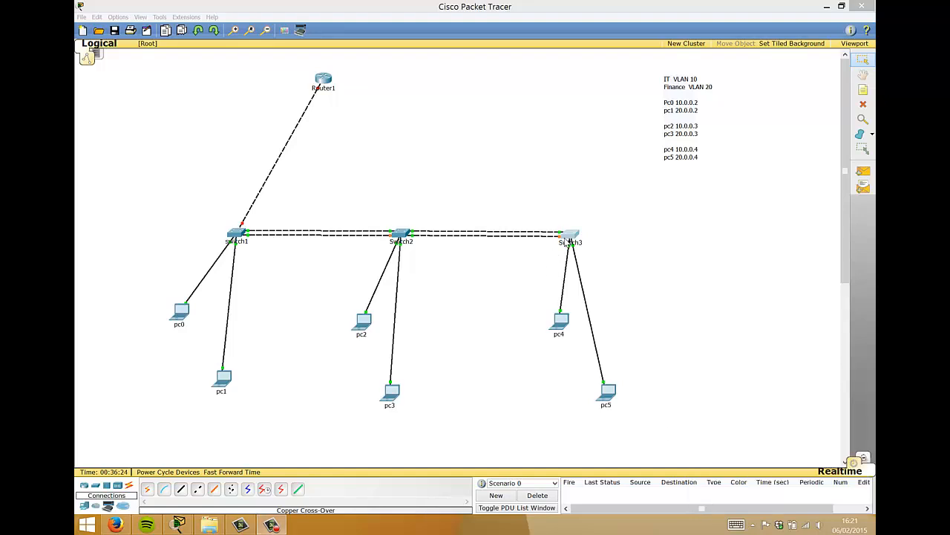
click(569, 237)
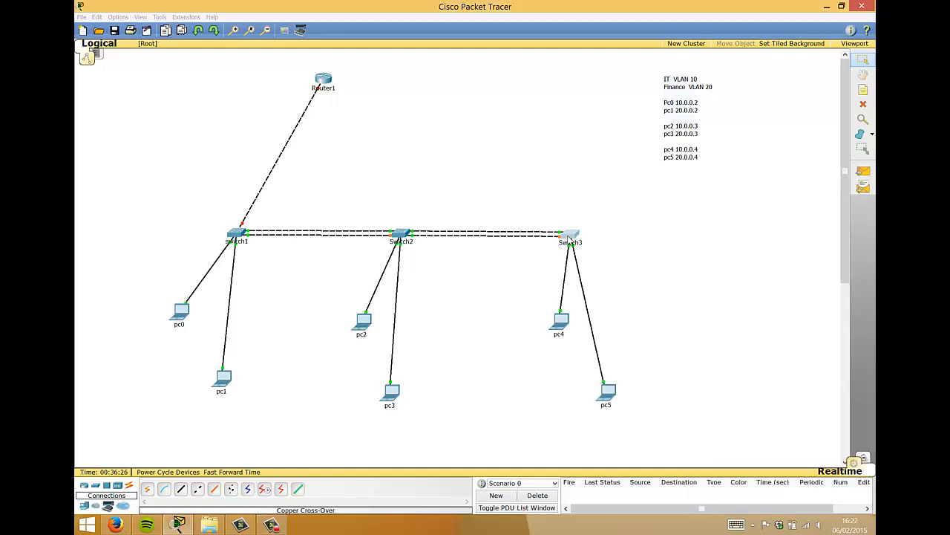
- Move Switch3's console window to the right of the canvas and make it taller
drag(530, 176, 530, 92)
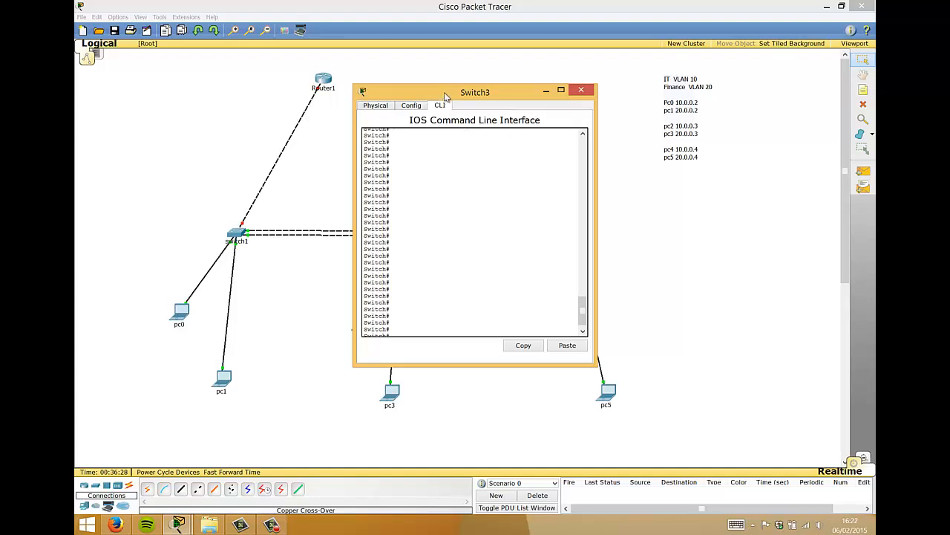
drag(441, 92, 691, 71)
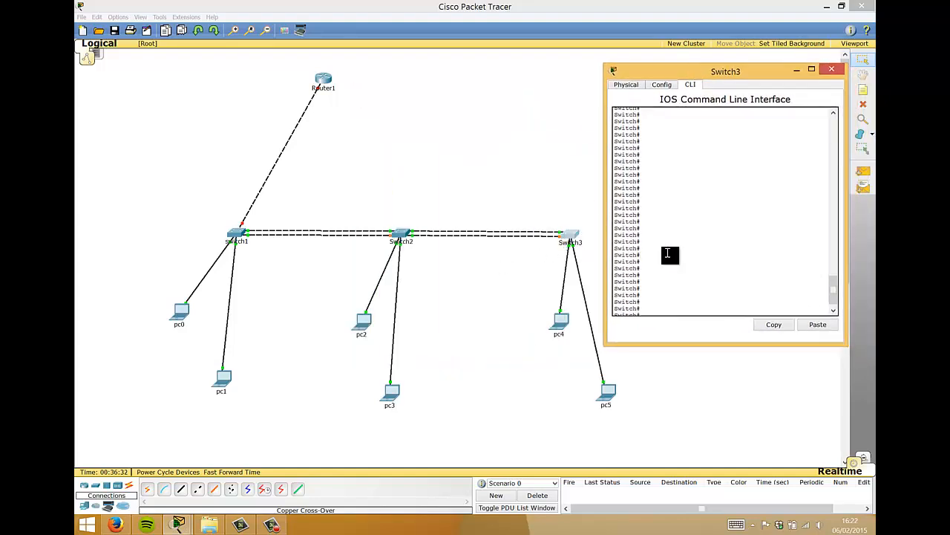
drag(651, 343, 658, 382)
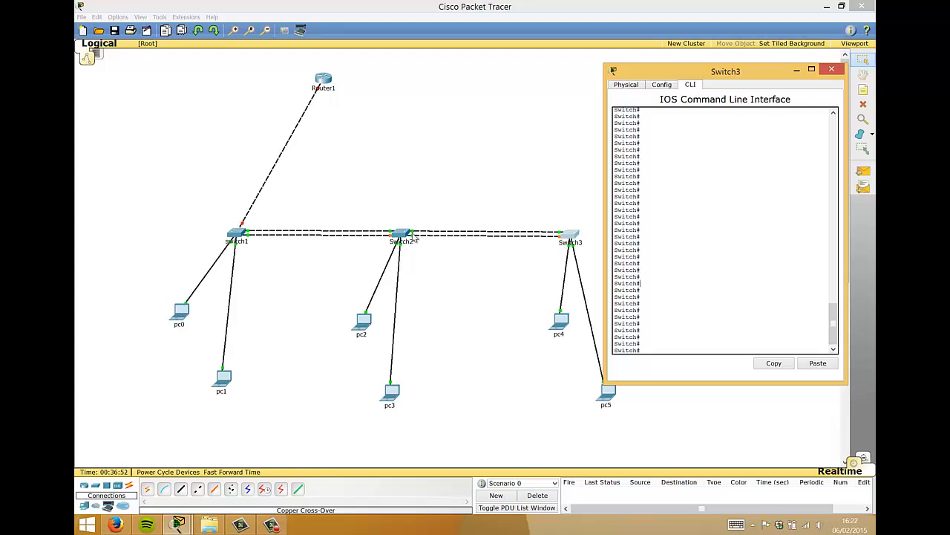
- Shut down Switch3's interface GigabitEthernet 1/1 from global configuration mode
click(719, 229)
text(conf t)
key(Return)
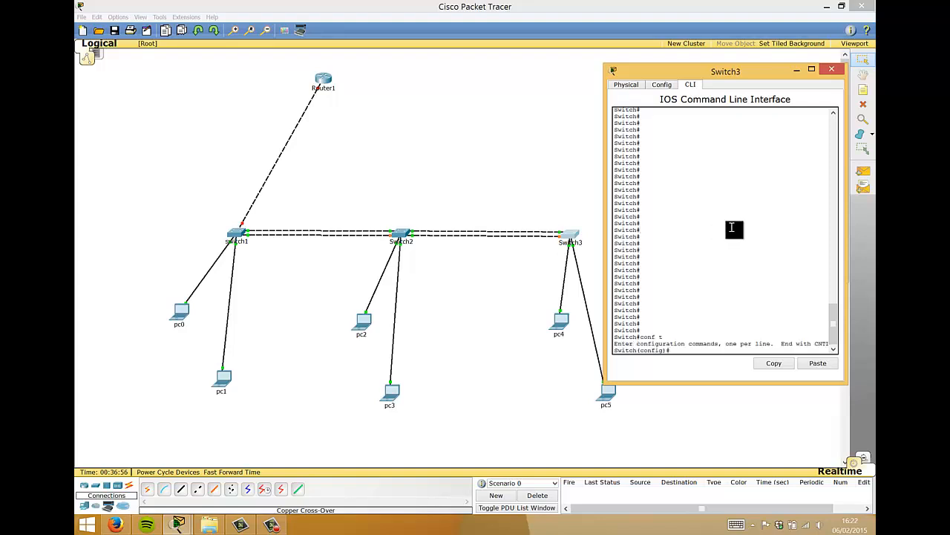
text(gig)
key(Tab)
key(BackSpace)
key(BackSpace)
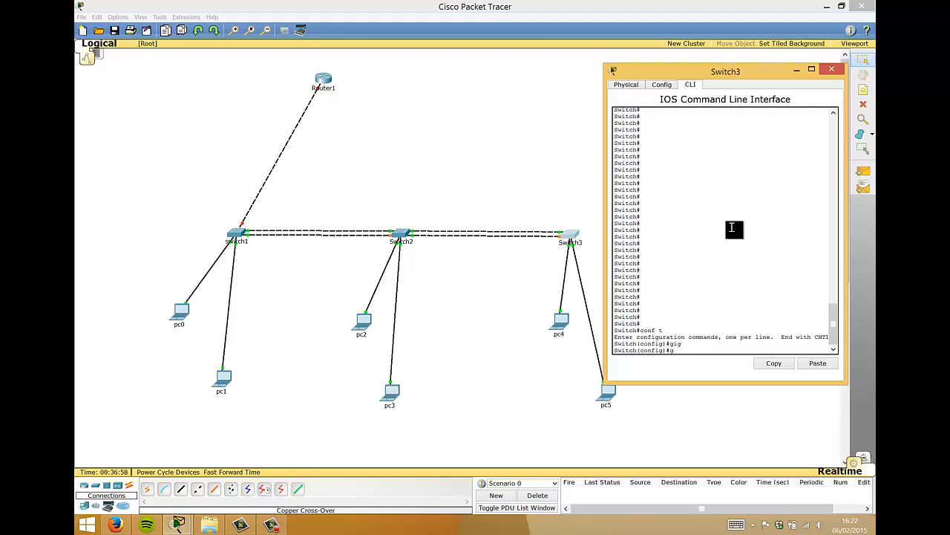
text(int)
key(Tab)
text(gig)
key(Tab)
text(1/1)
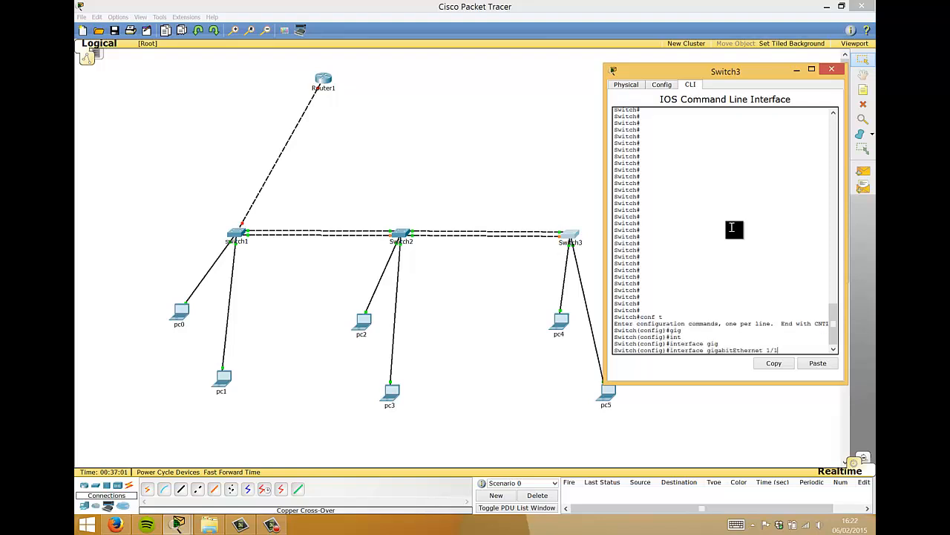
key(Return)
text(s)
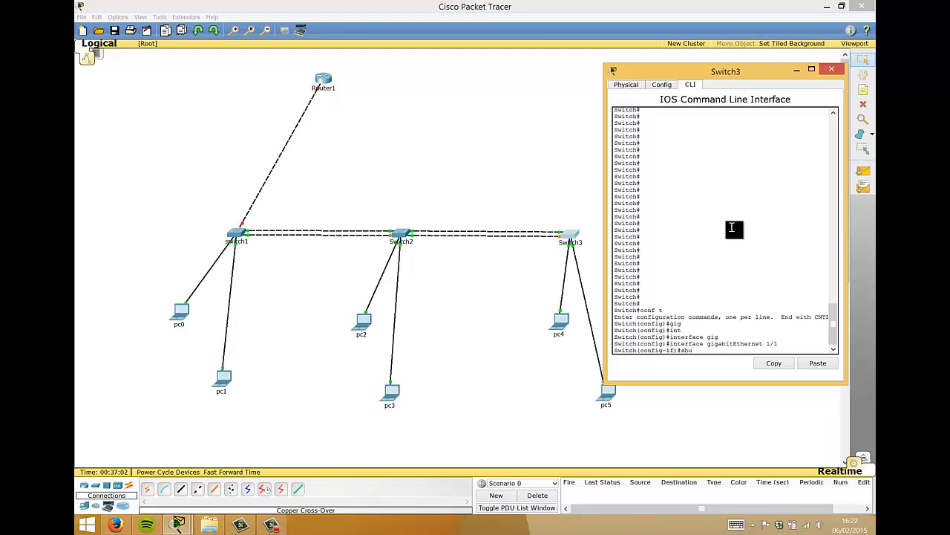
text(hu)
key(Tab)
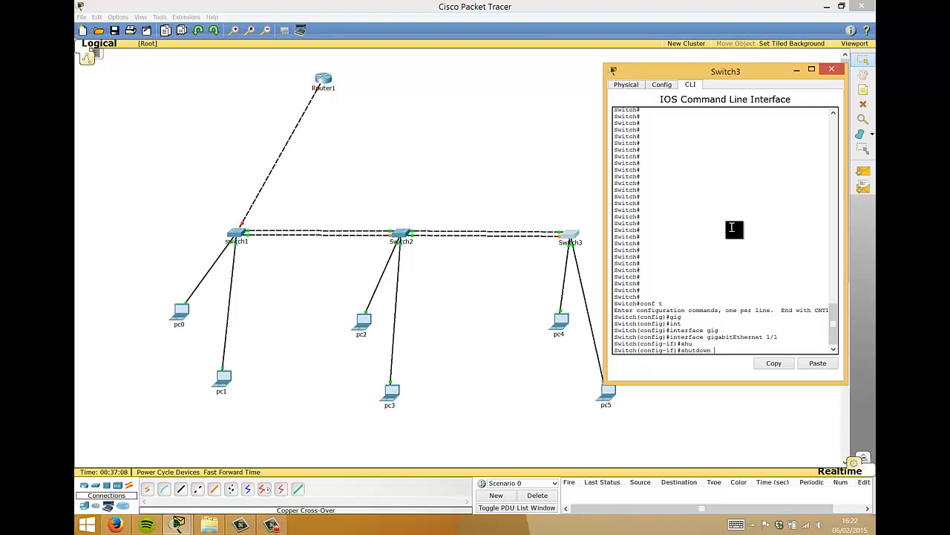
key(Return)
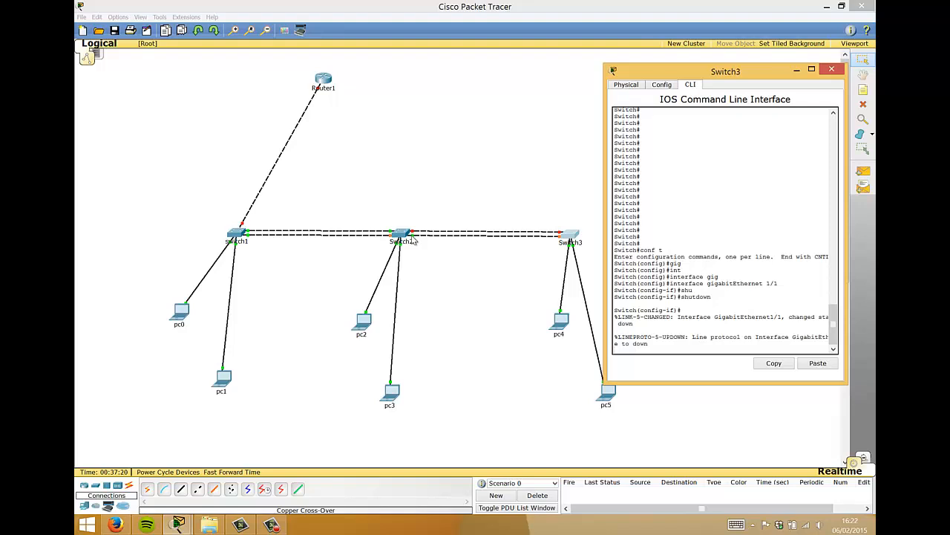
- Recall the shutdown command at a fresh interface prompt
click(661, 273)
key(Return)
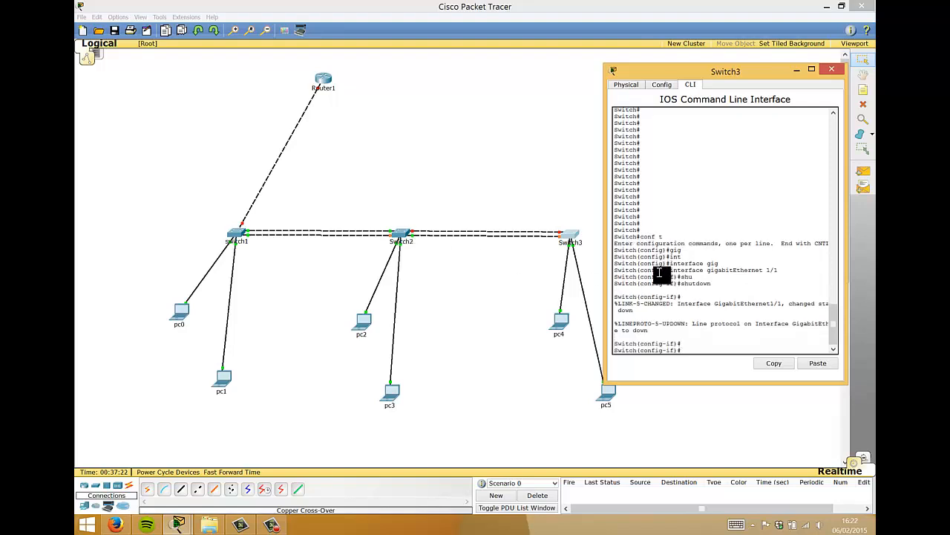
key(Up)
- Re-enable GigabitEthernet 1/1 with no shutdown
key(Home)
text(no)
key(Return)
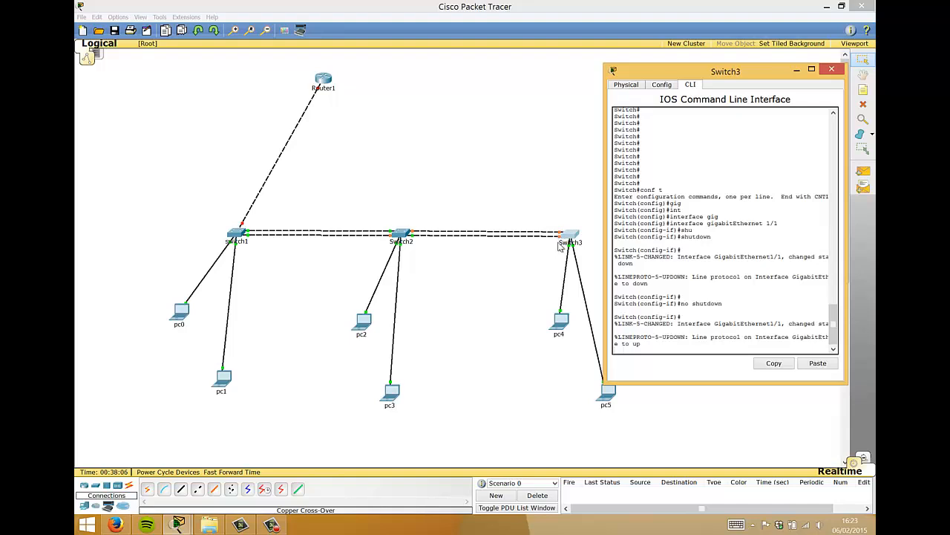
- Exit twice to return Switch3 to its privileged Switch# prompt
click(694, 287)
key(Return)
text(exit)
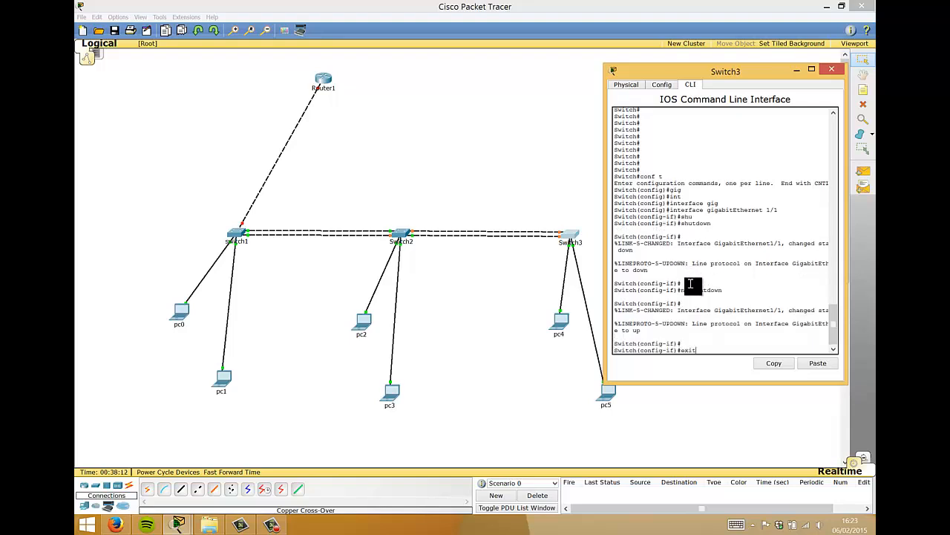
key(Return)
text(exit)
key(Return)
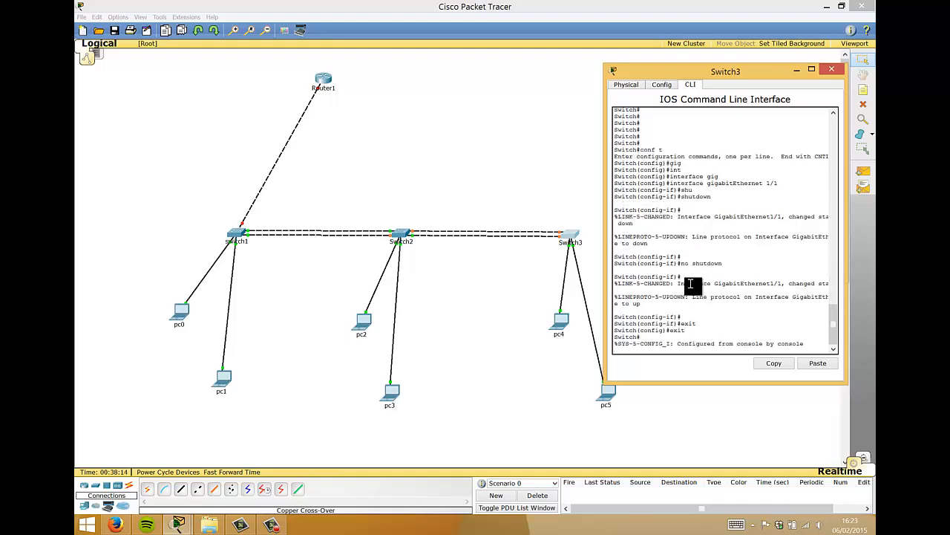
- Close the Switch3 window and check the IP address notes for pc0 and pc1
click(831, 69)
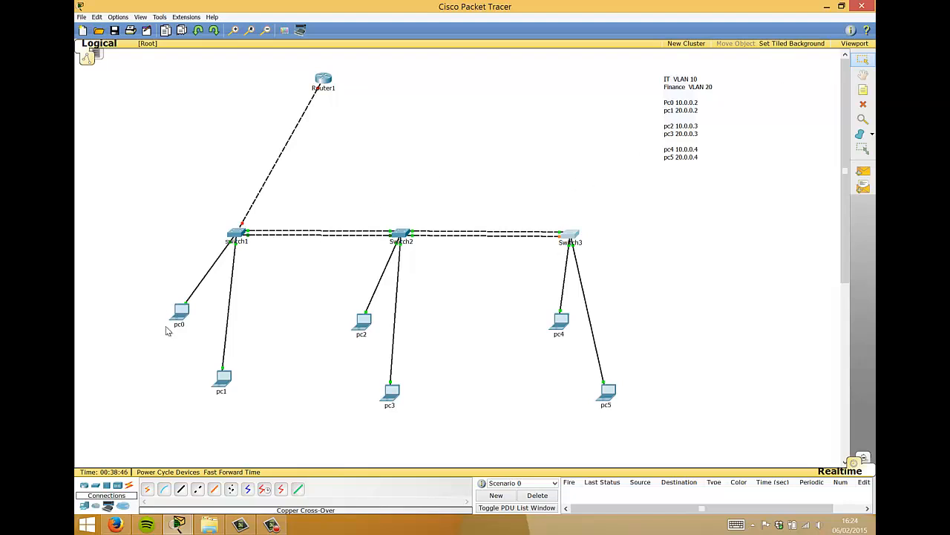
mouse_move(176, 326)
mouse_move(224, 390)
- On Router1, decline the initial configuration dialog and enter global configuration mode
click(324, 80)
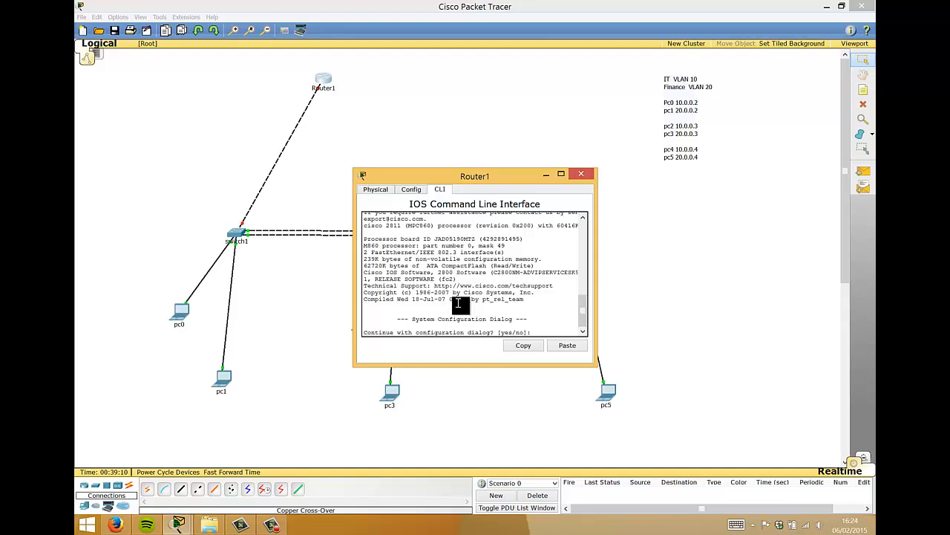
text(no)
key(Return)
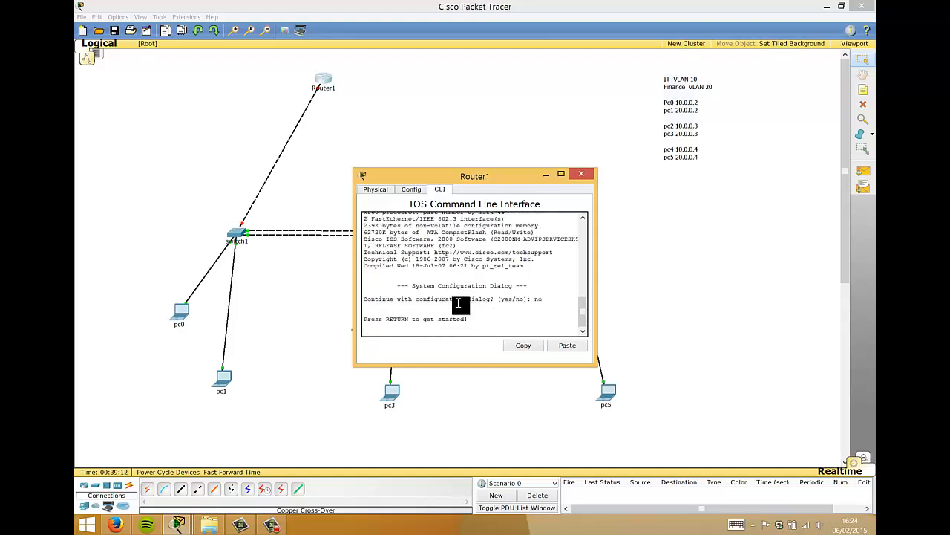
key(Return)
key(Return)
key(Return)
text(en)
key(Return)
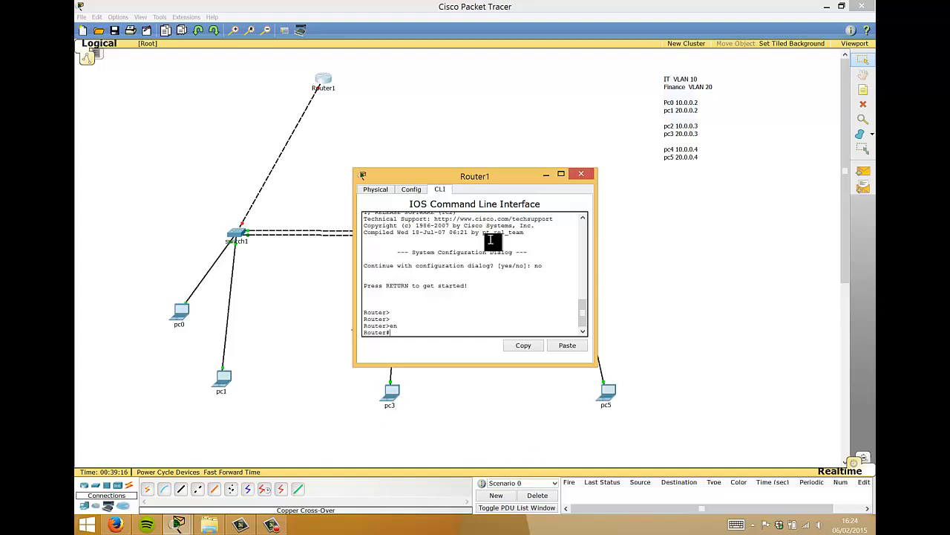
drag(460, 182, 606, 65)
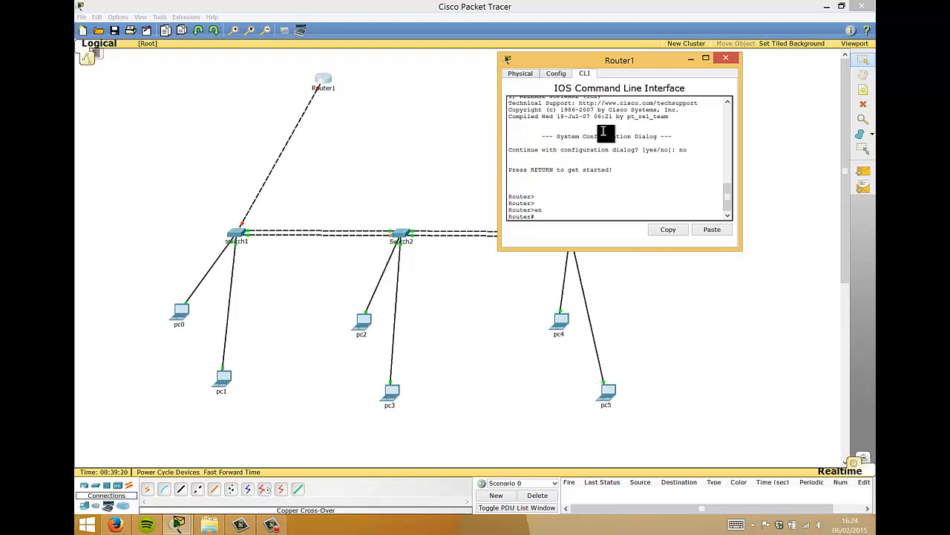
text(conf t)
key(Return)
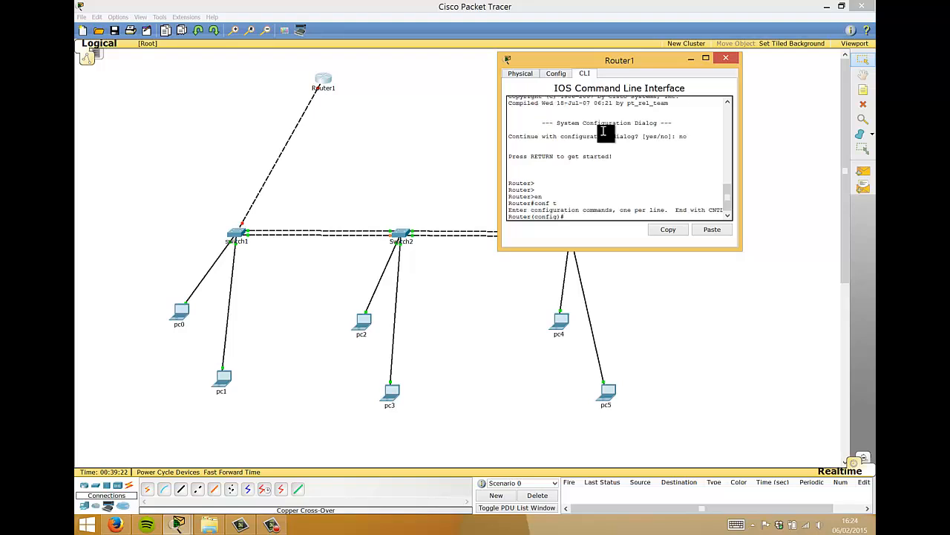
- Remove the IP address from FastEthernet 0/0 and enable it with no shutdown
text(int)
key(Tab)
text(fas)
key(Tab)
text(0/0)
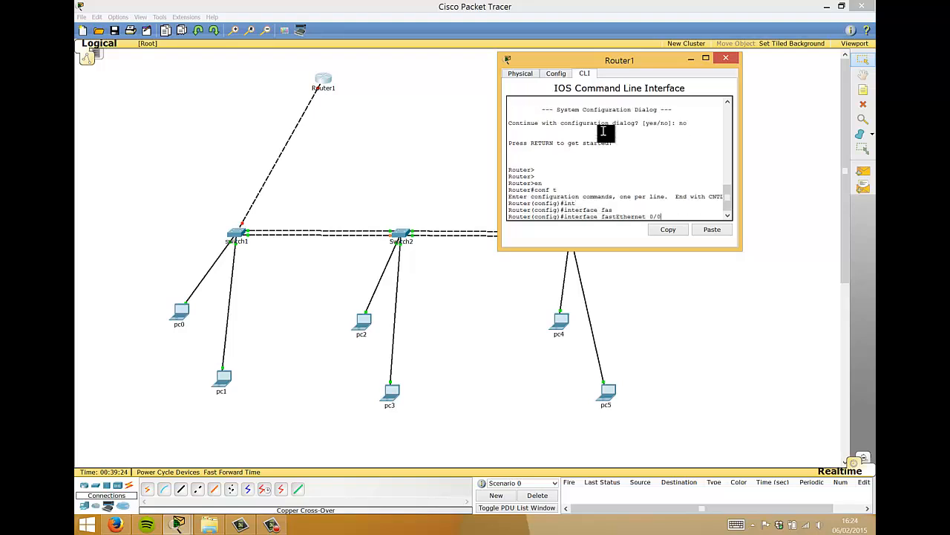
key(Return)
text(no ip ad)
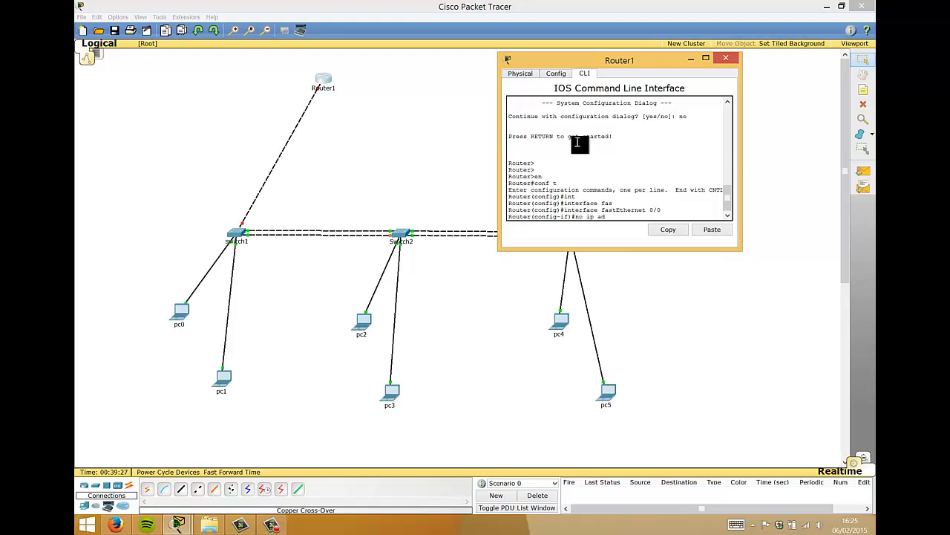
key(Tab)
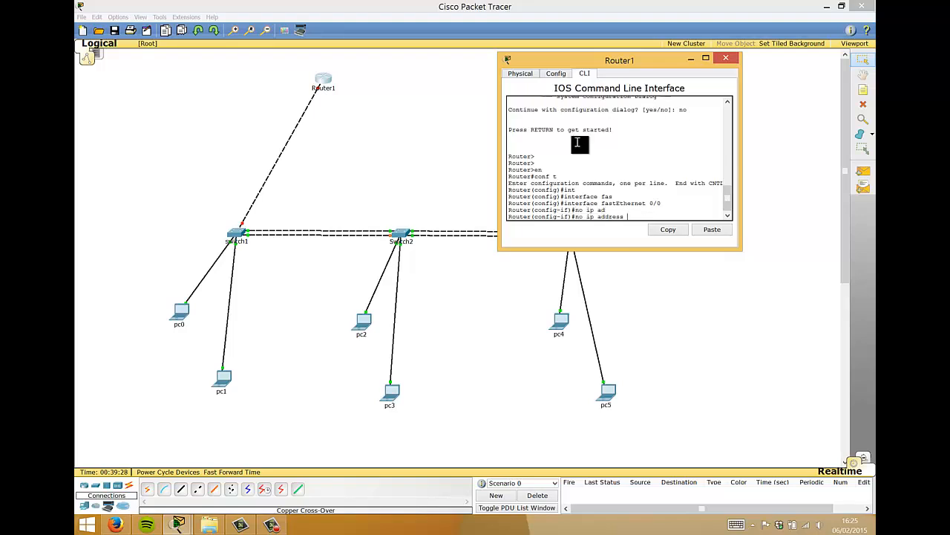
key(Return)
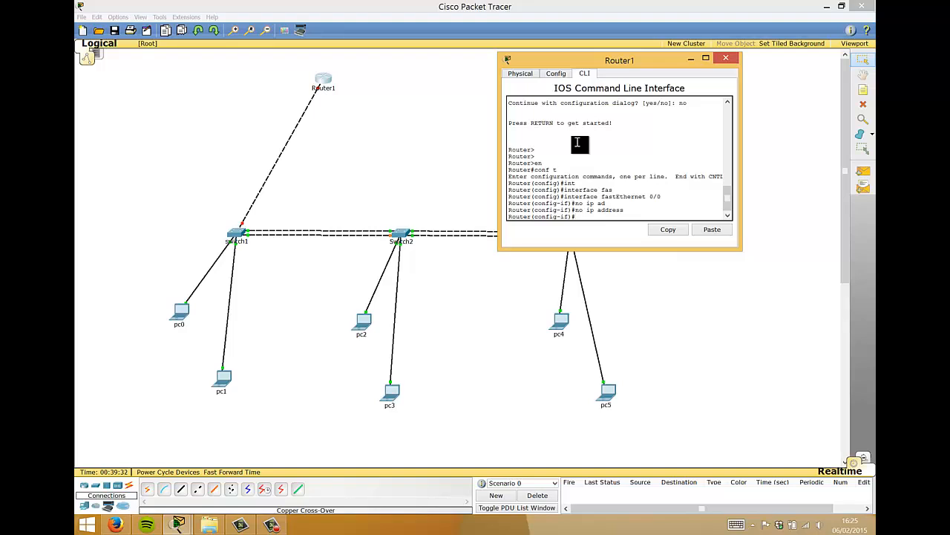
text(no shut)
key(Tab)
key(Return)
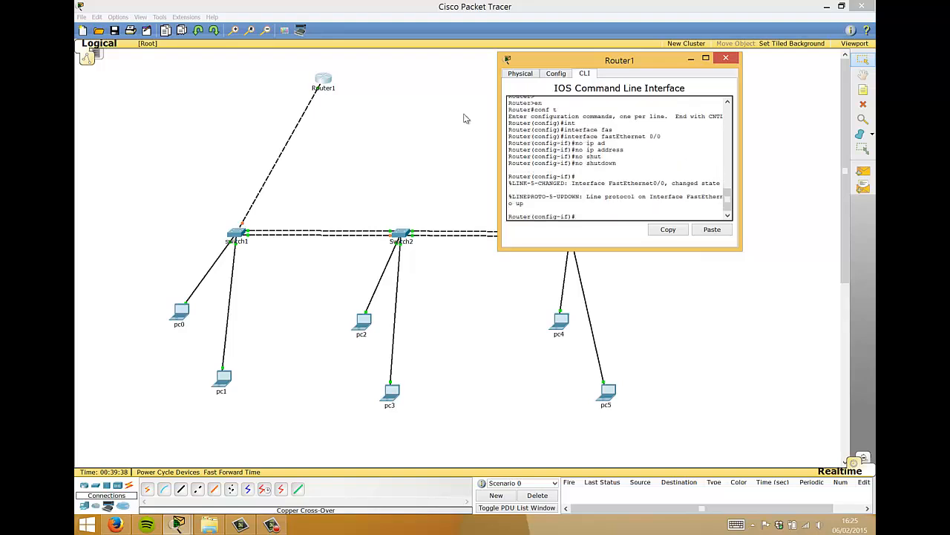
- Create subinterface FastEthernet 0/0.10 with encapsulation dot1Q 10
click(600, 189)
text(exit)
key(Return)
text(intfas)
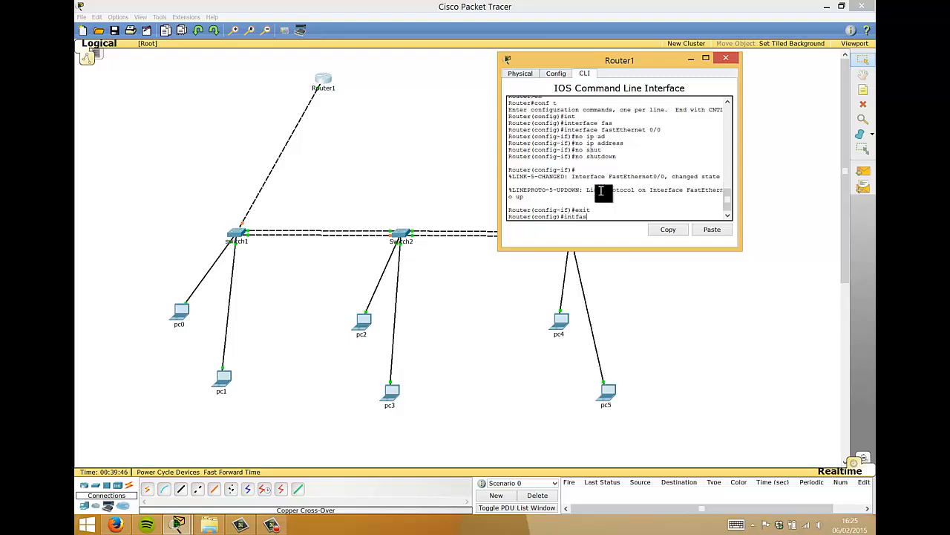
key(Tab)
key(BackSpace)
key(BackSpace)
key(BackSpace)
text(fas)
key(Tab)
text(0/)
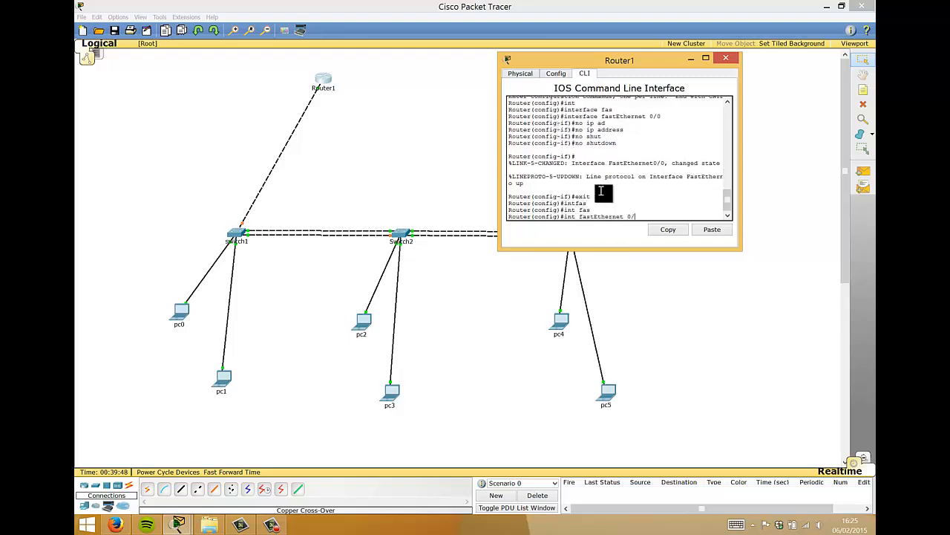
text(0.10)
key(Return)
text(en)
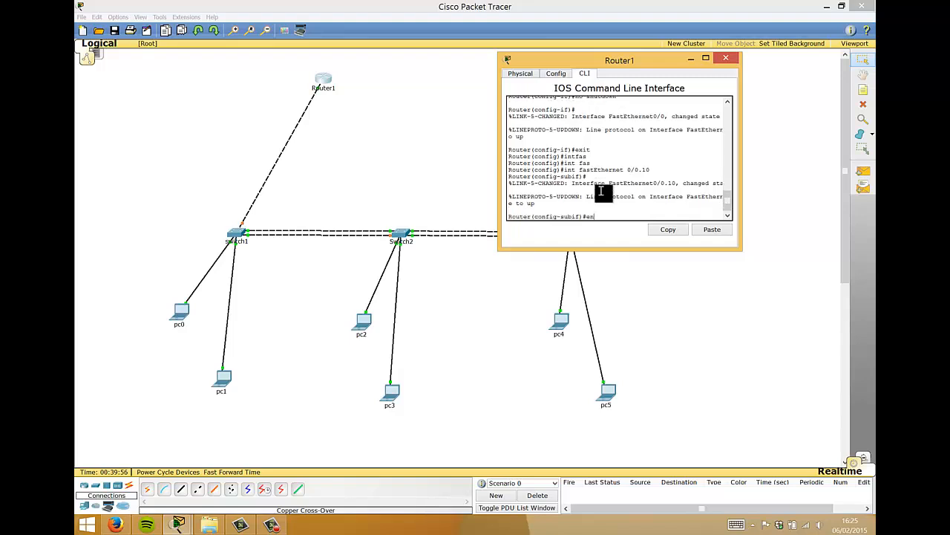
key(Tab)
text(dot)
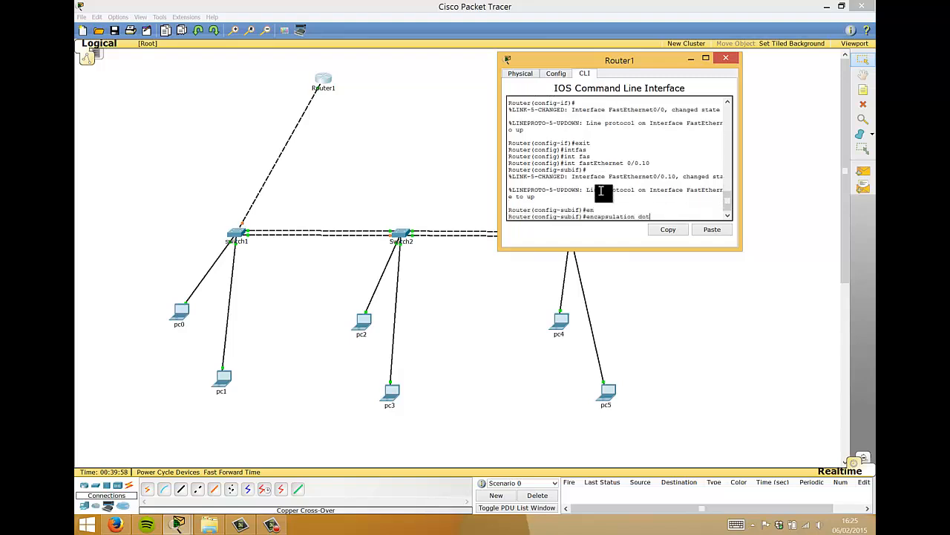
key(Tab)
text(10)
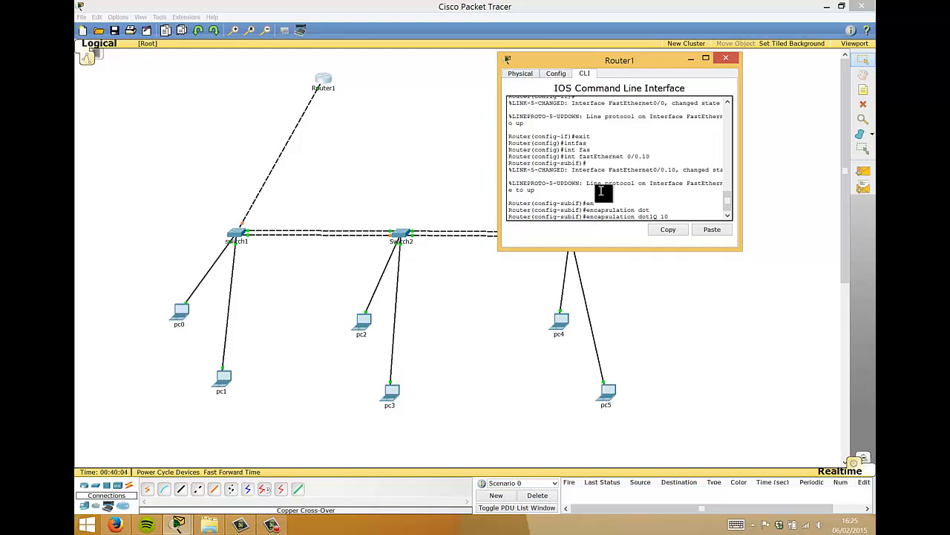
key(Return)
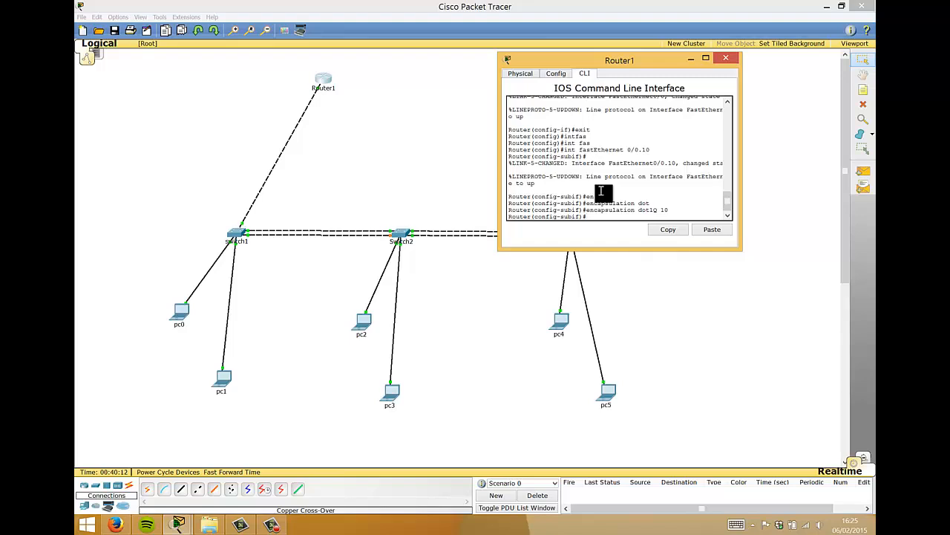
- Give subinterface 0/0.10 the address 10.0.0.1 255.255.255.0
text(ip)
key(Tab)
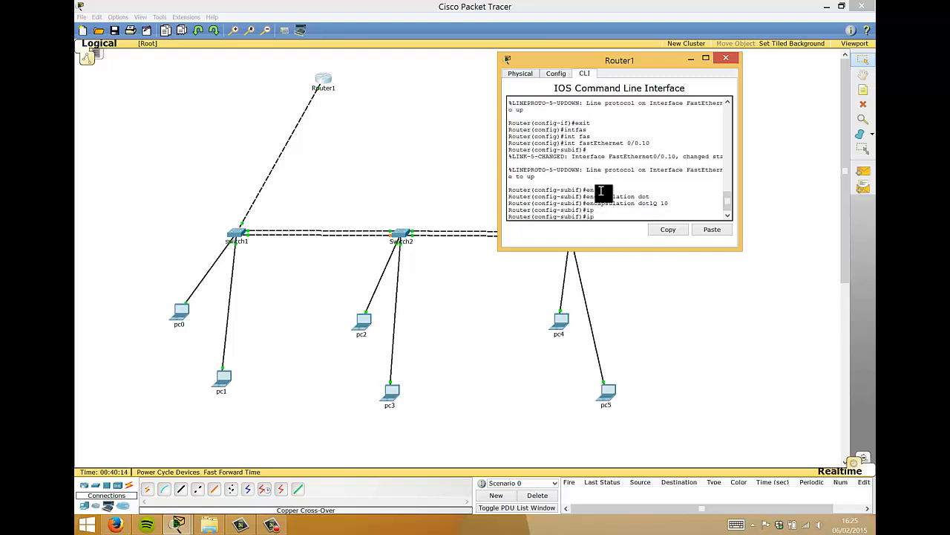
text(add)
key(Tab)
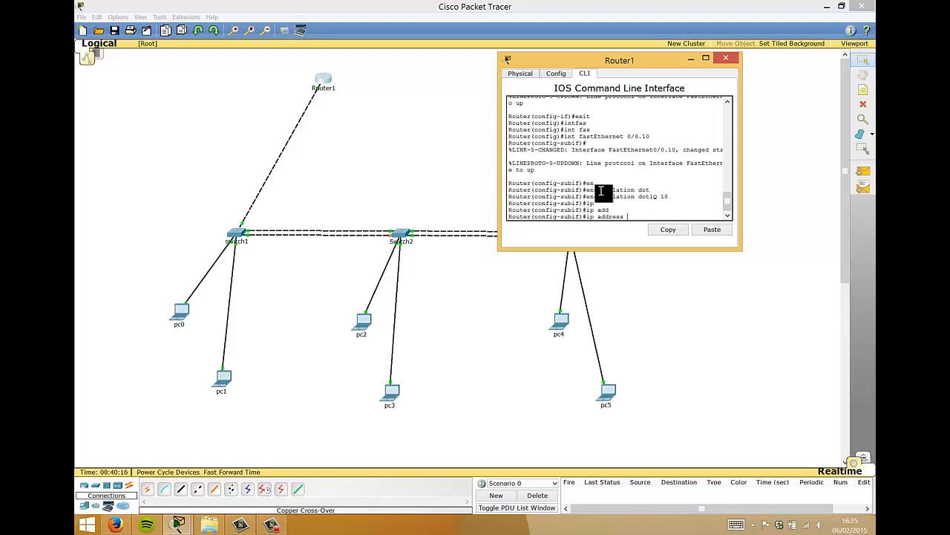
text(10.0.0.1 255.255.255.0)
key(Return)
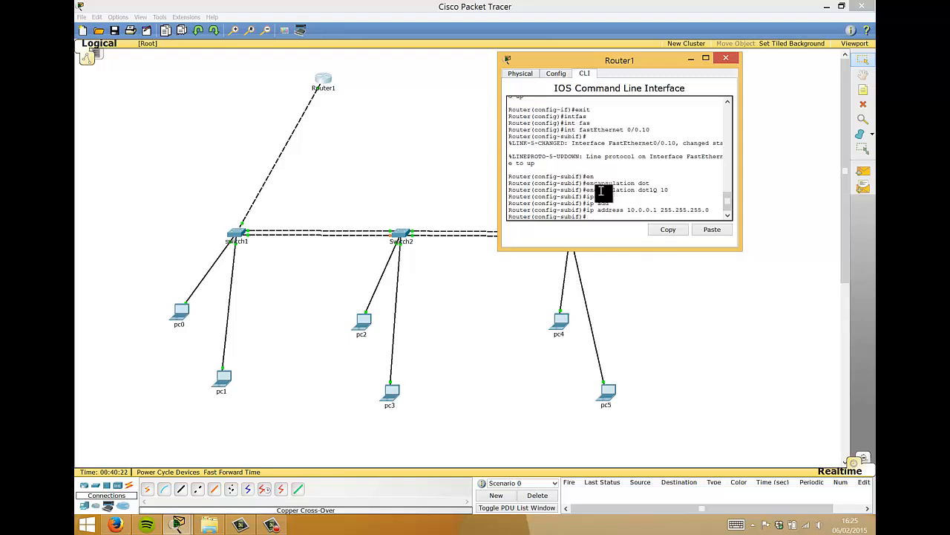
- Create subinterface FastEthernet 0/0.20 with encapsulation dot1Q 20
text(exit)
key(Return)
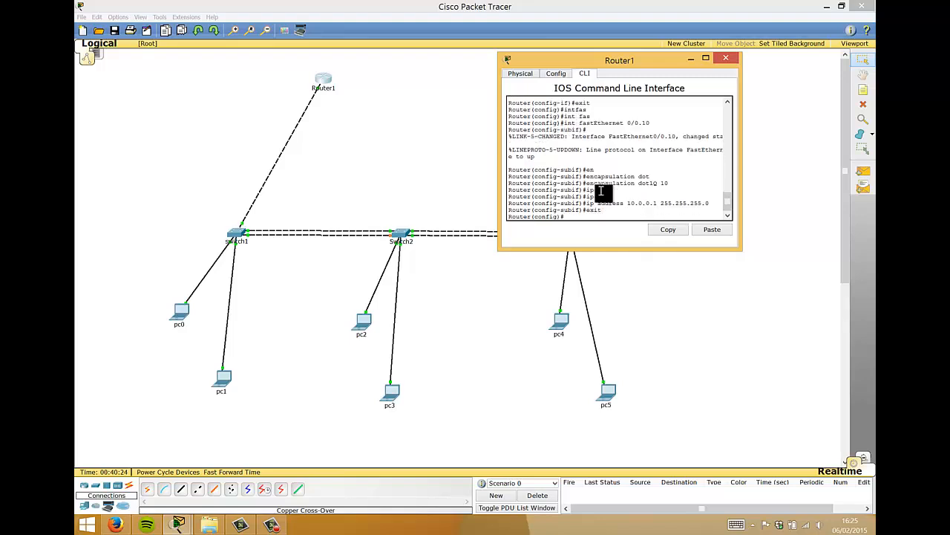
text(int)
key(Tab)
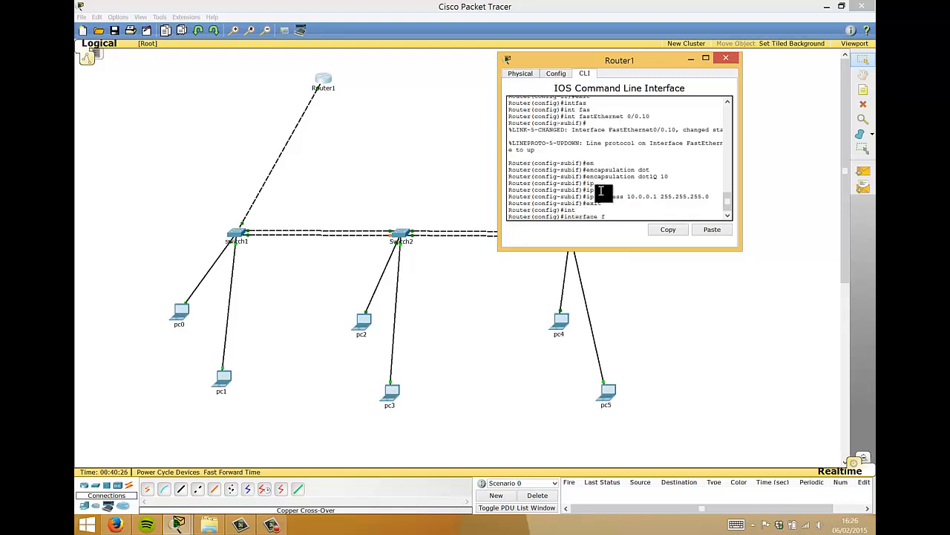
text(fas)
key(Tab)
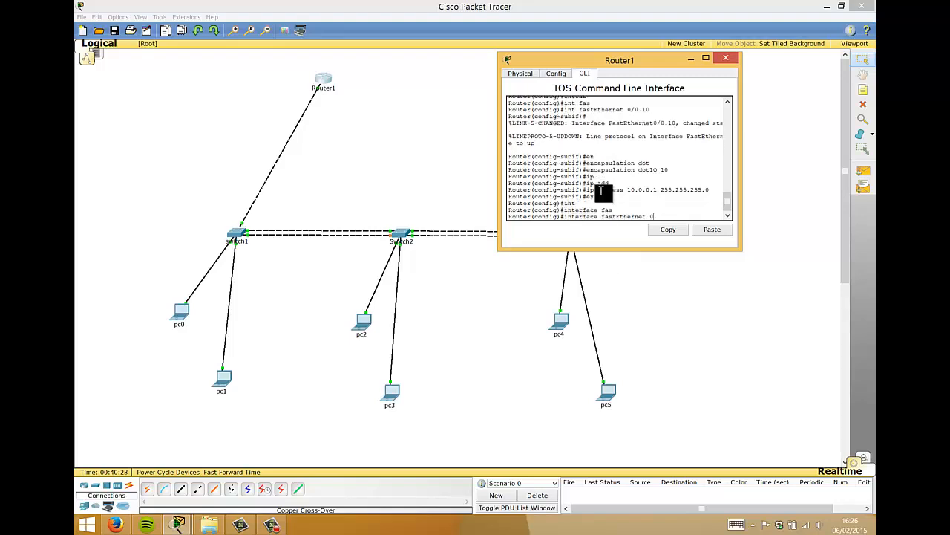
text(0/0.20)
key(Return)
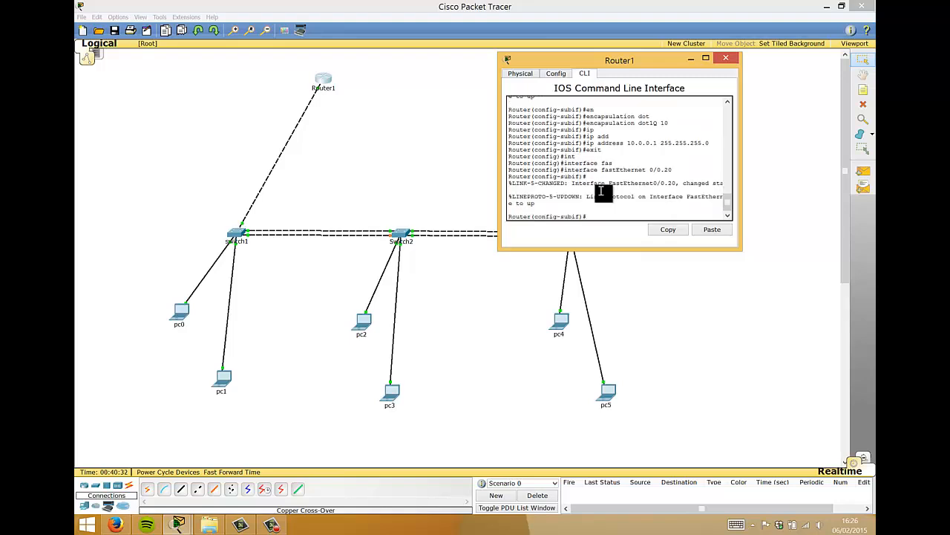
key(Up)
key(Up)
key(Up)
key(Up)
key(BackSpace)
key(BackSpace)
text(20)
key(Return)
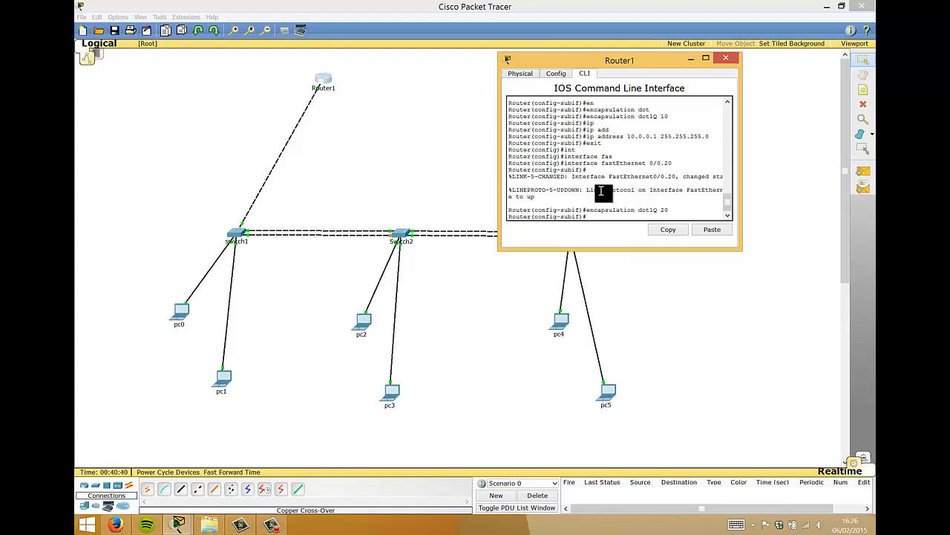
- Assign 20.0.0.1 255.255.255.0 to subinterface 0/0.20 and exit configuration mode
key(Up)
key(Up)
key(Up)
key(Up)
key(Up)
key(Up)
key(Left)
key(Left)
key(Left)
key(Left)
key(Left)
key(Left)
key(Left)
key(Left)
key(Left)
key(Left)
key(Left)
key(Left)
key(Left)
key(Left)
key(Left)
key(Left)
key(Left)
key(Left)
key(Left)
key(Left)
key(BackSpace)
text(2)
key(Return)
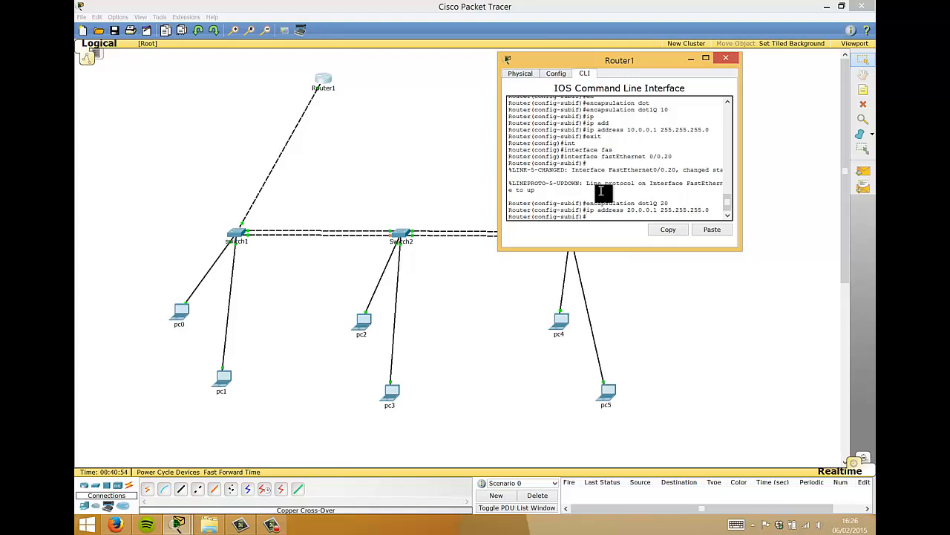
key(ctrl+z)
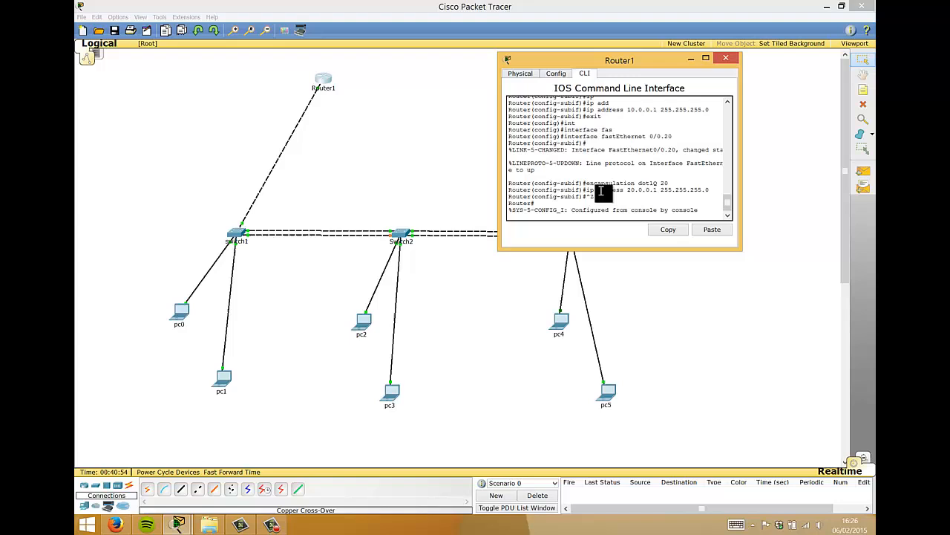
- Close Router1's window, then check pc0's IP address and fill in its default gateway
click(727, 59)
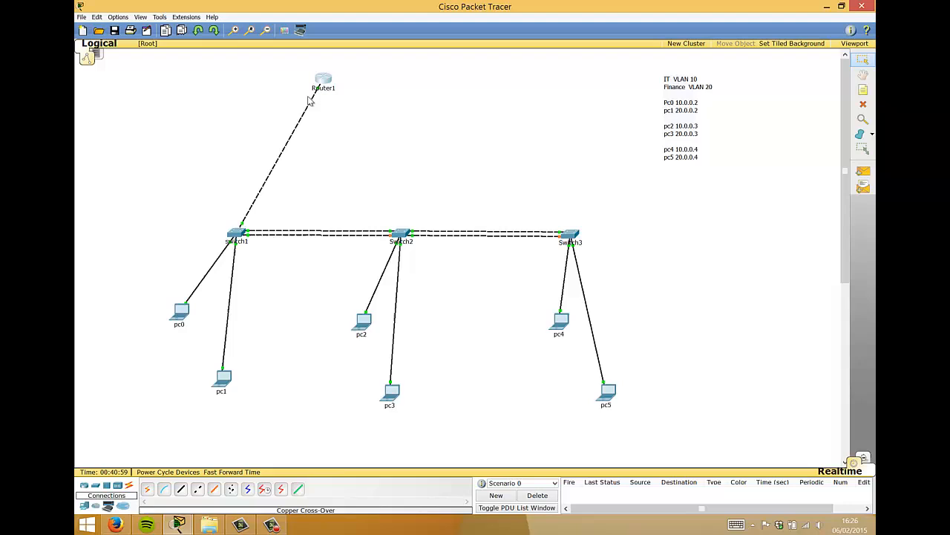
click(182, 314)
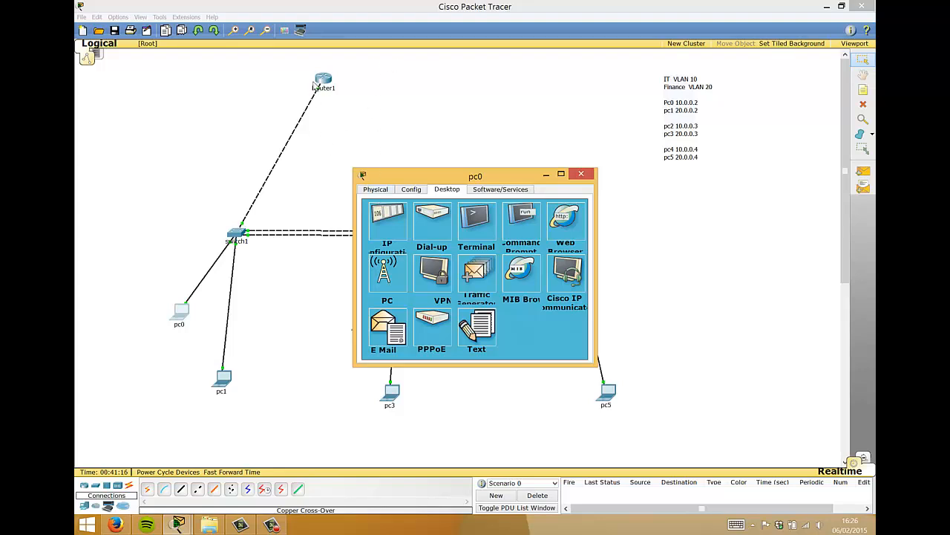
click(388, 231)
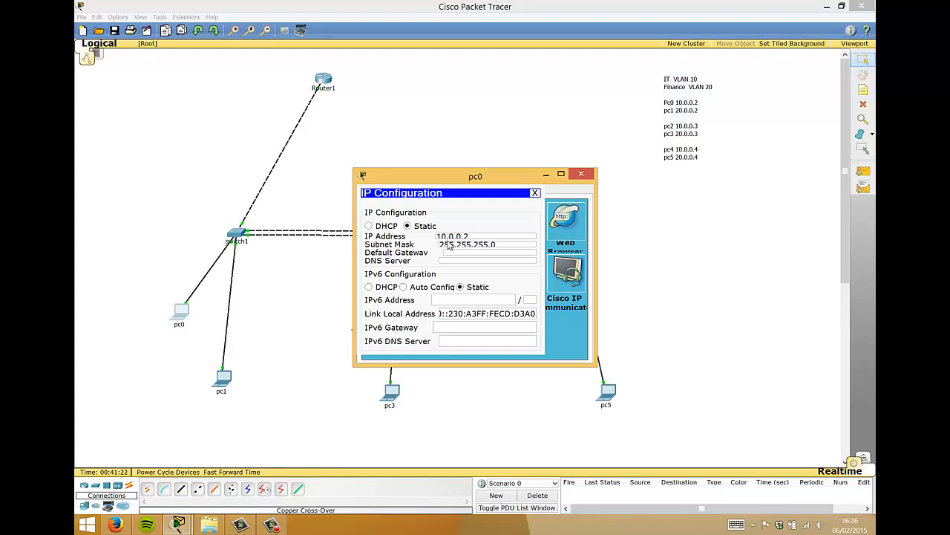
drag(485, 236, 408, 239)
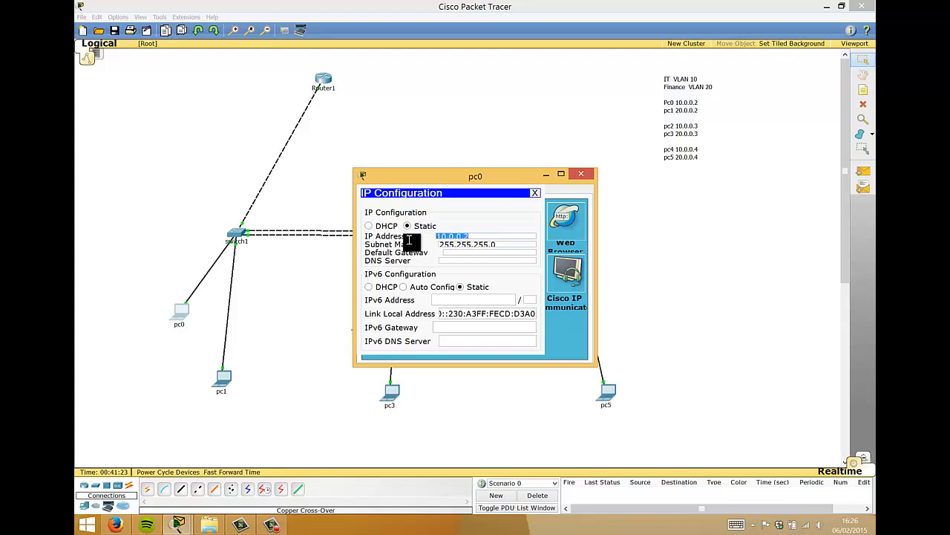
click(449, 252)
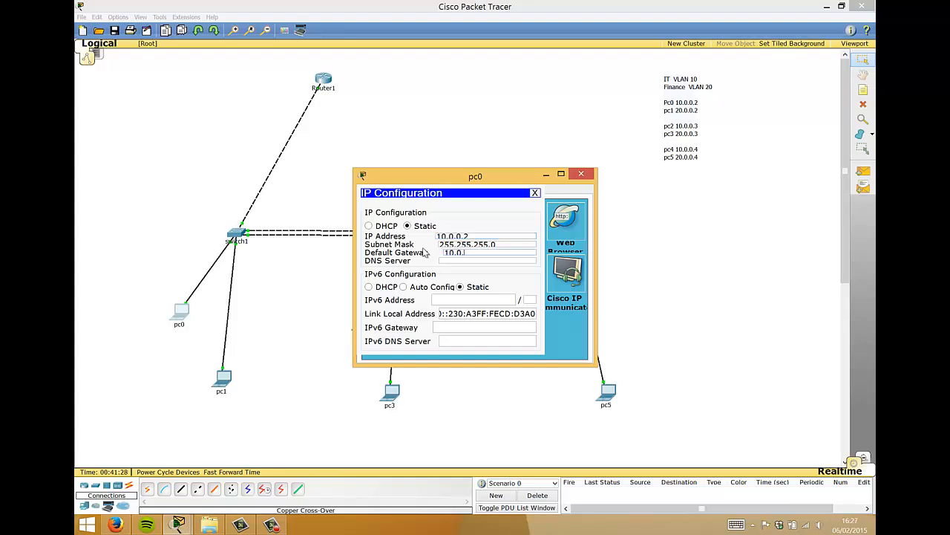
click(581, 173)
- Enter 20.0.0 as pc1's default gateway and 10.0.0.1 as pc2's
click(222, 380)
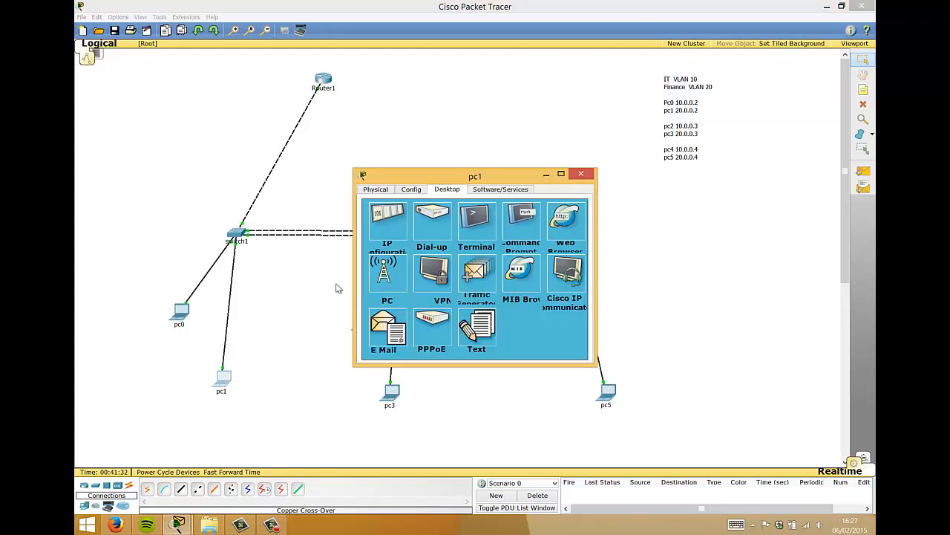
click(391, 228)
click(449, 252)
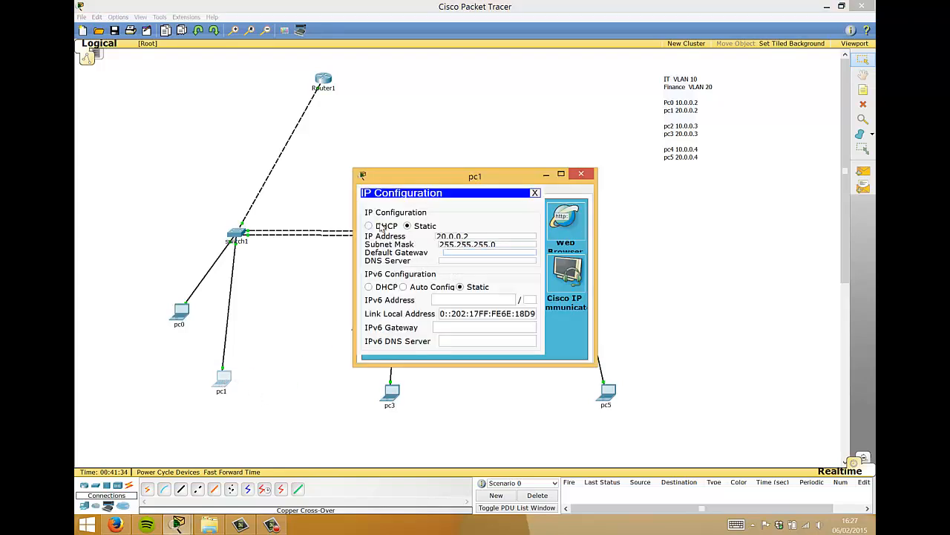
text(20.0.0.1)
click(581, 175)
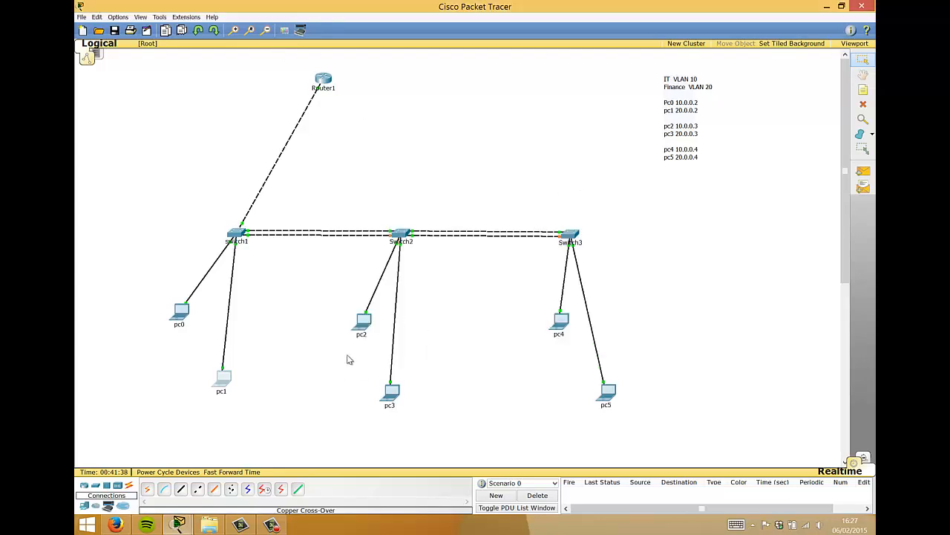
click(362, 322)
click(390, 229)
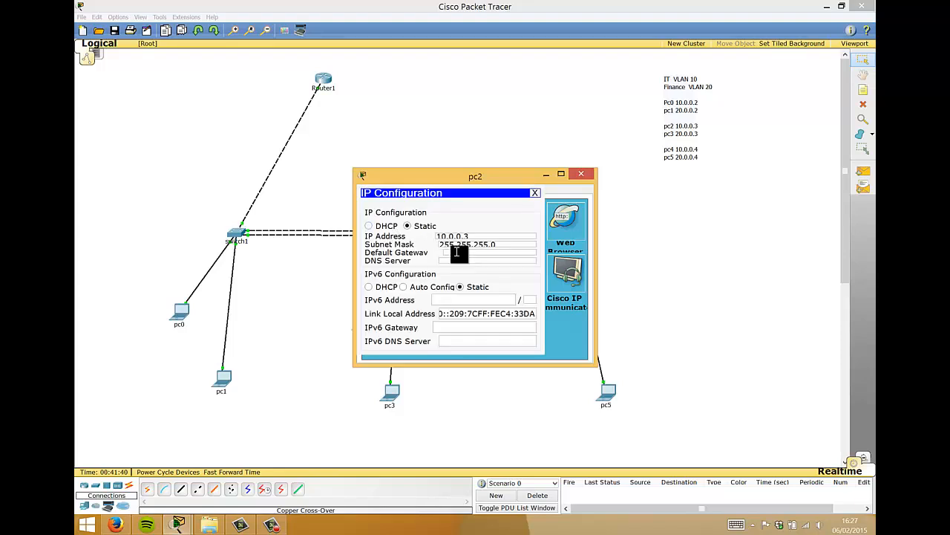
text(10.0.0.1)
click(580, 175)
- Set pc3's default gateway to 20.0.0.1 and pc4's to 10.0.0.1
click(392, 394)
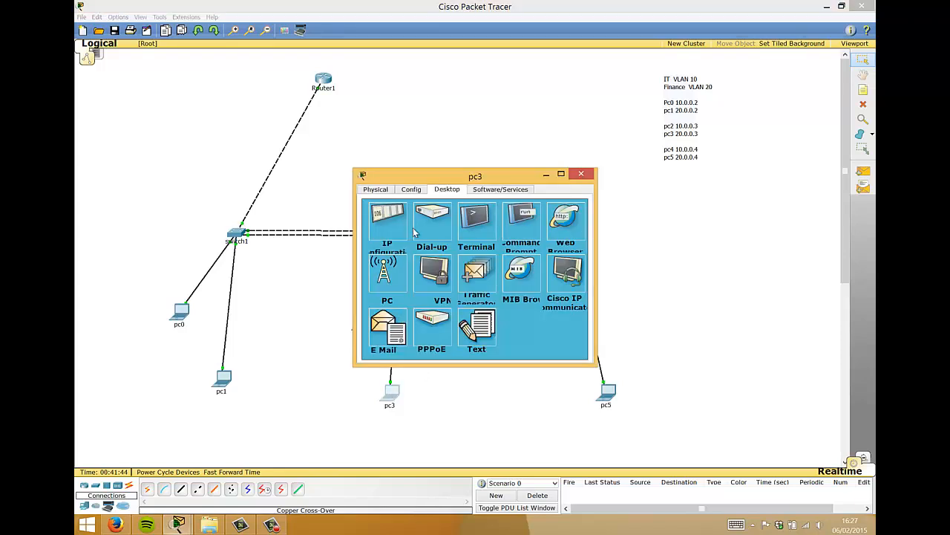
click(396, 226)
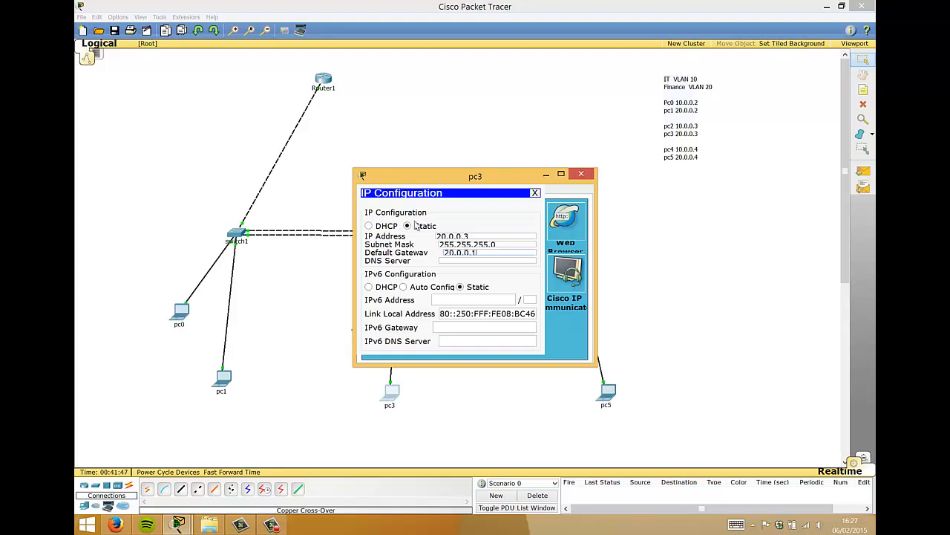
click(581, 174)
click(561, 320)
click(416, 229)
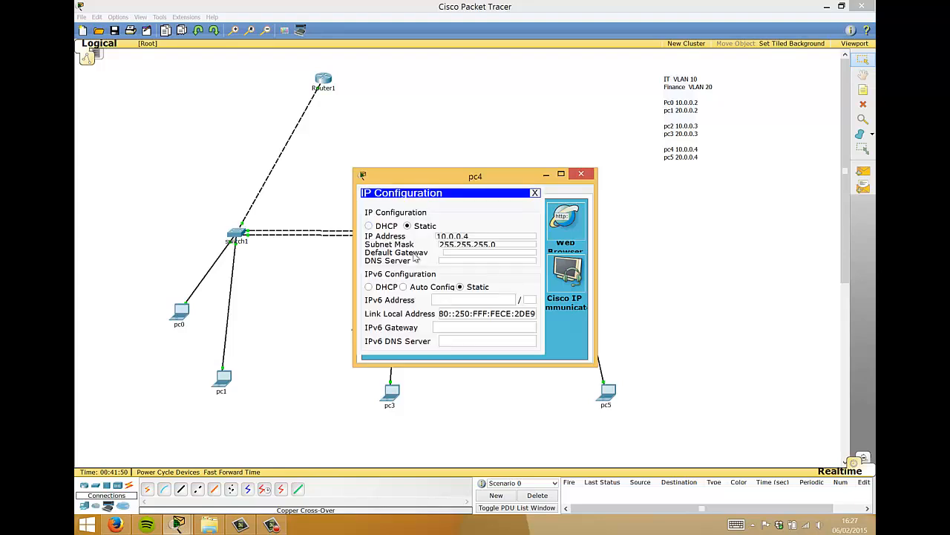
click(448, 253)
text(10.0.0.1)
click(583, 176)
- Set pc5's default gateway to 20.0.0.1
click(608, 392)
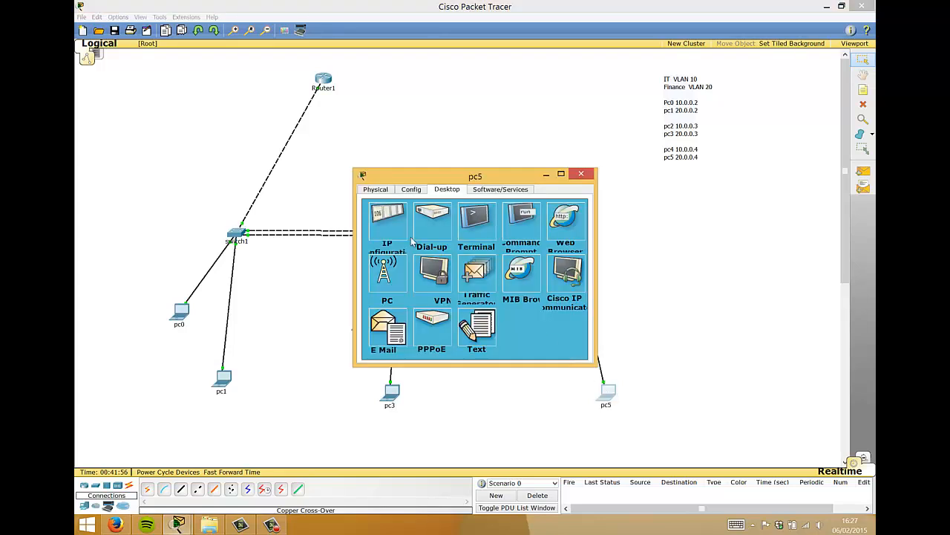
click(392, 222)
click(449, 252)
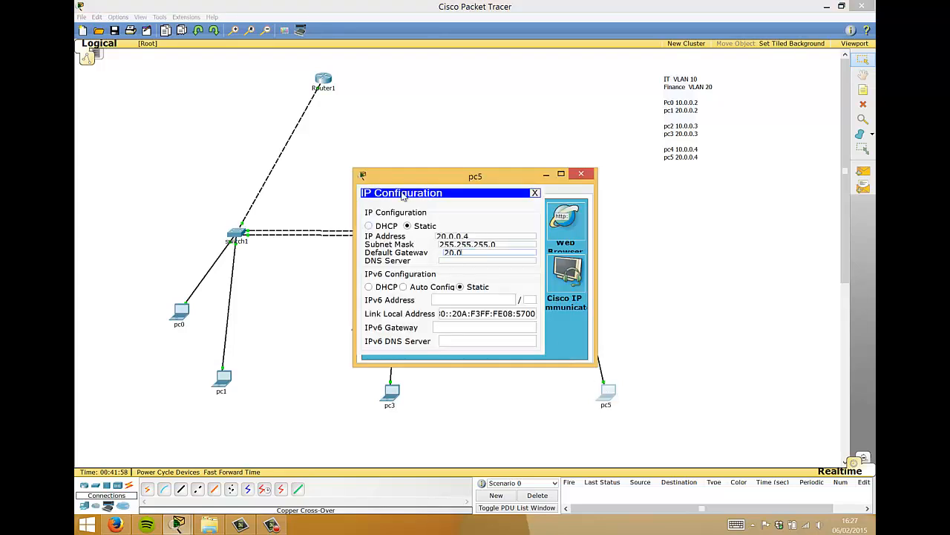
text(20.0.0.1)
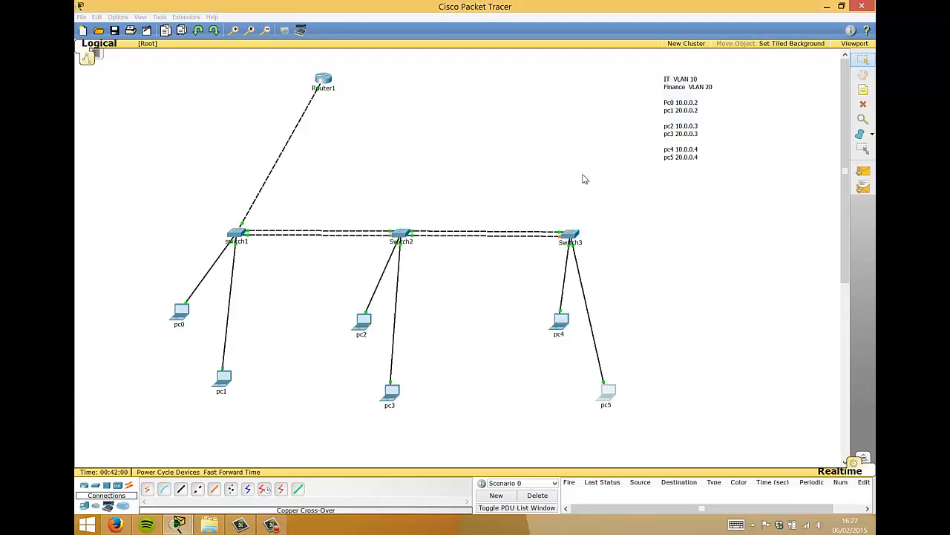
click(582, 174)
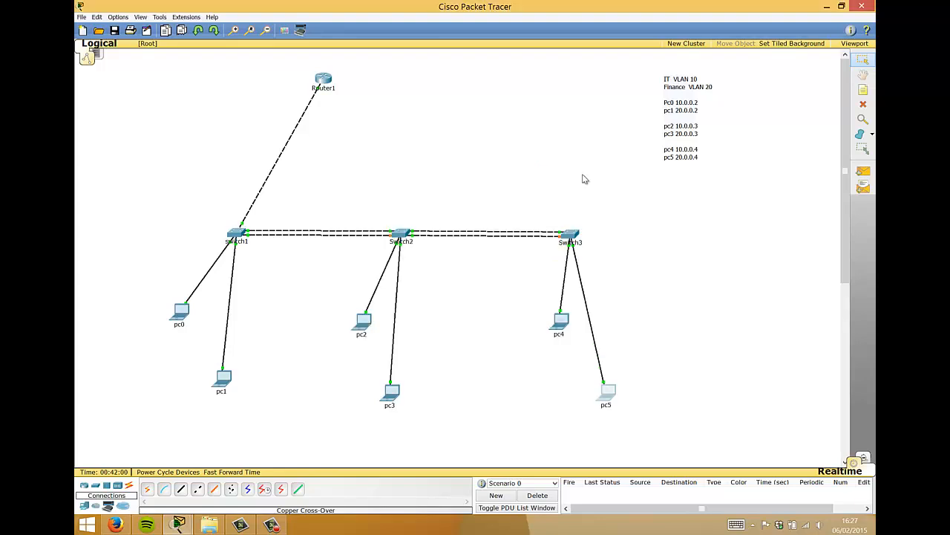
- From pc0's command prompt, ping the 10.0.0.1 gateway and stop it with Ctrl+C
click(181, 312)
click(529, 221)
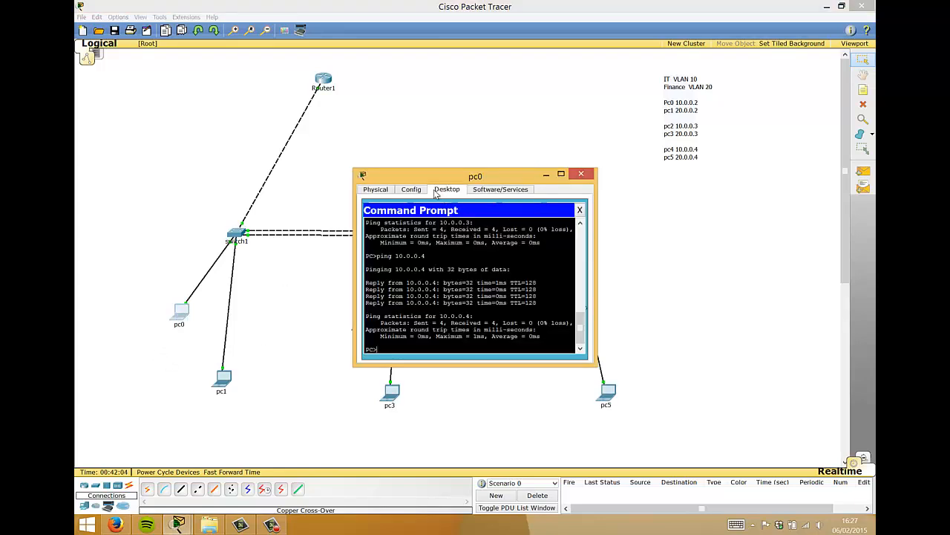
drag(430, 170, 664, 56)
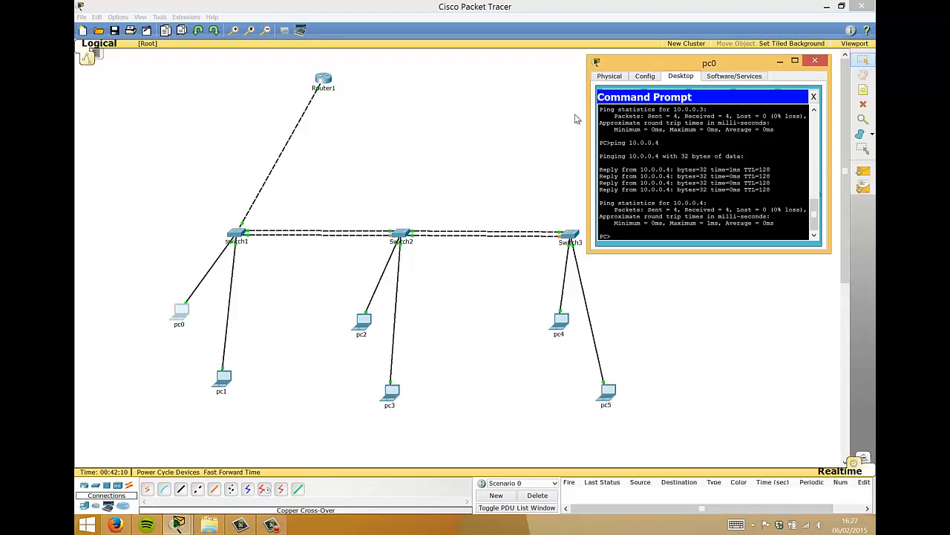
key(Return)
key(Return)
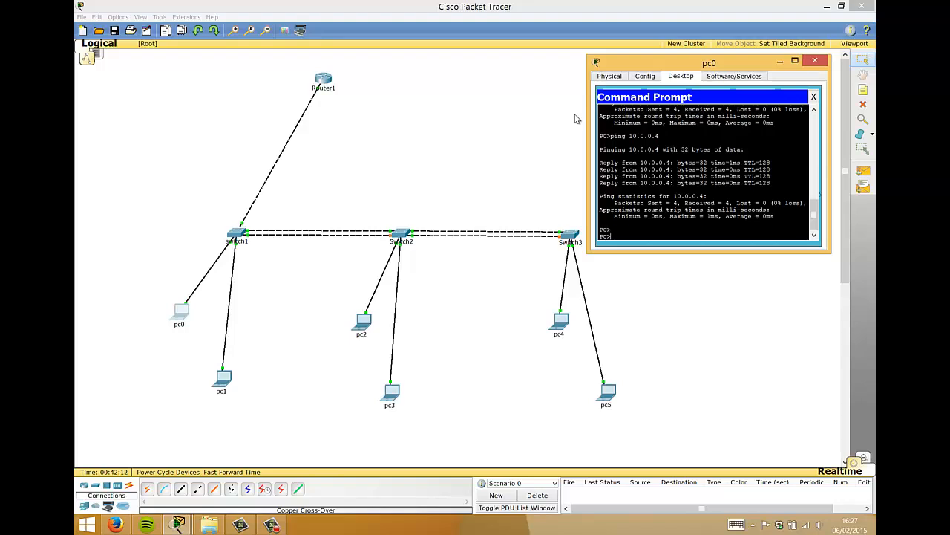
text(ping 10.0.)
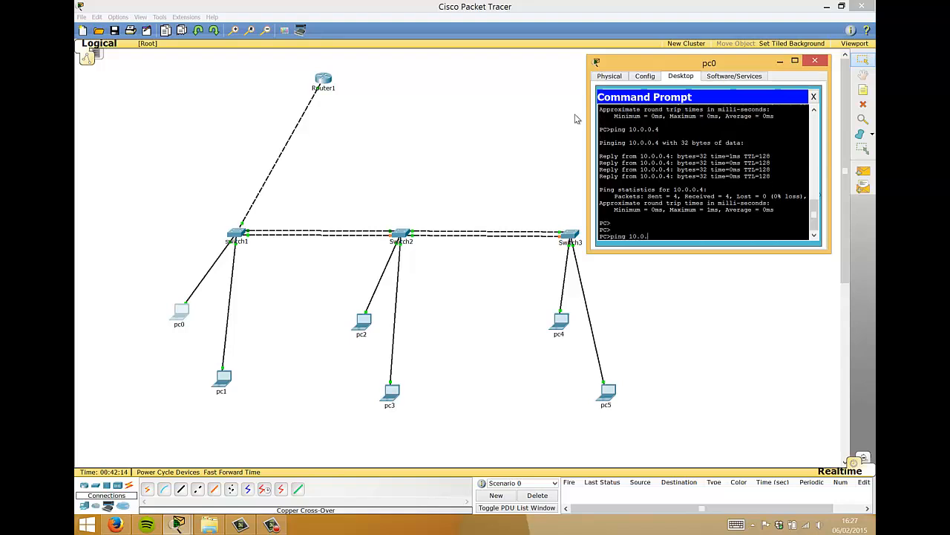
text(0.1)
key(Return)
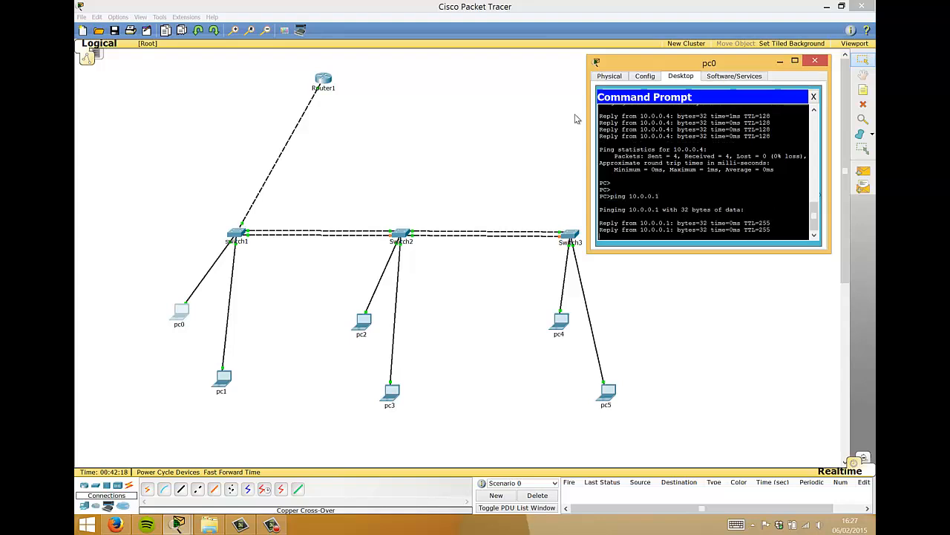
key(ctrl+c)
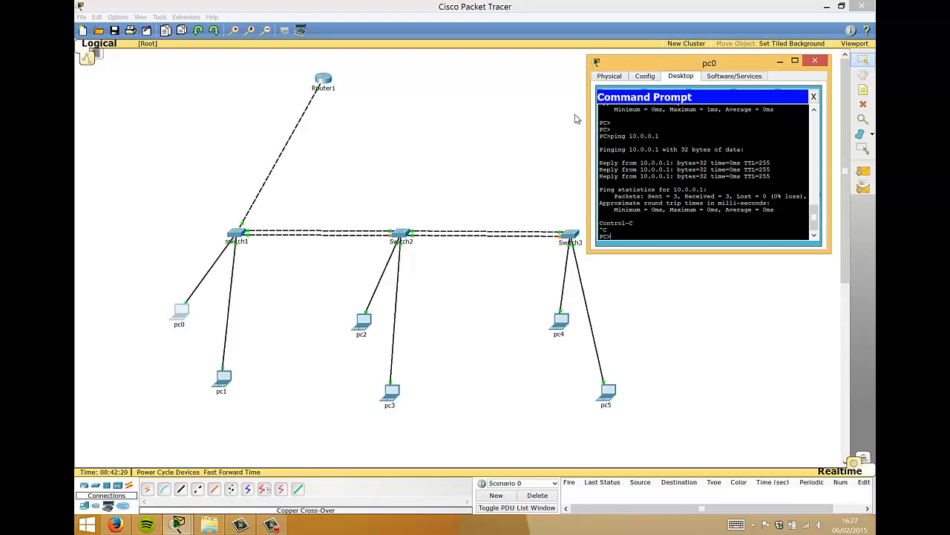
- Ping 20.0.0.2 across VLANs, then ping 10.0.0.4 from pc0
key(Return)
key(Return)
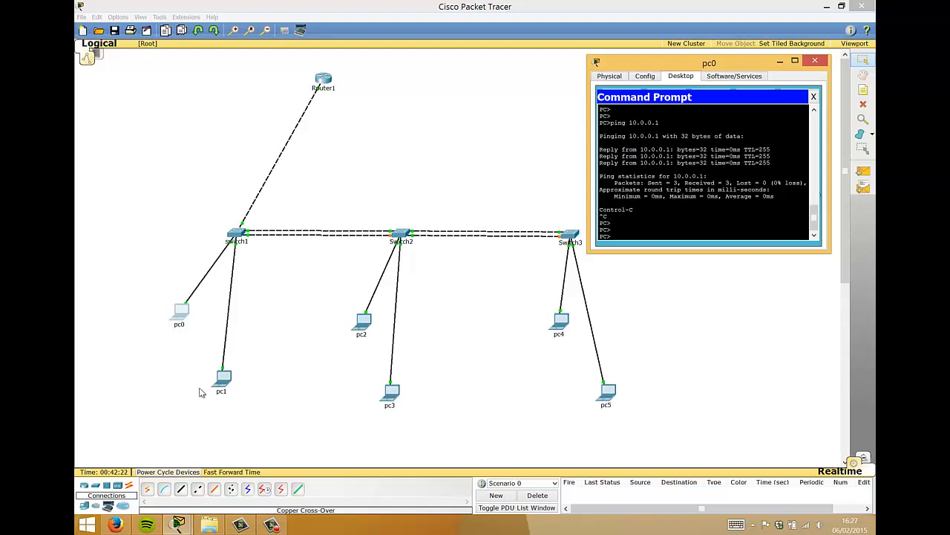
text(ping 20.0)
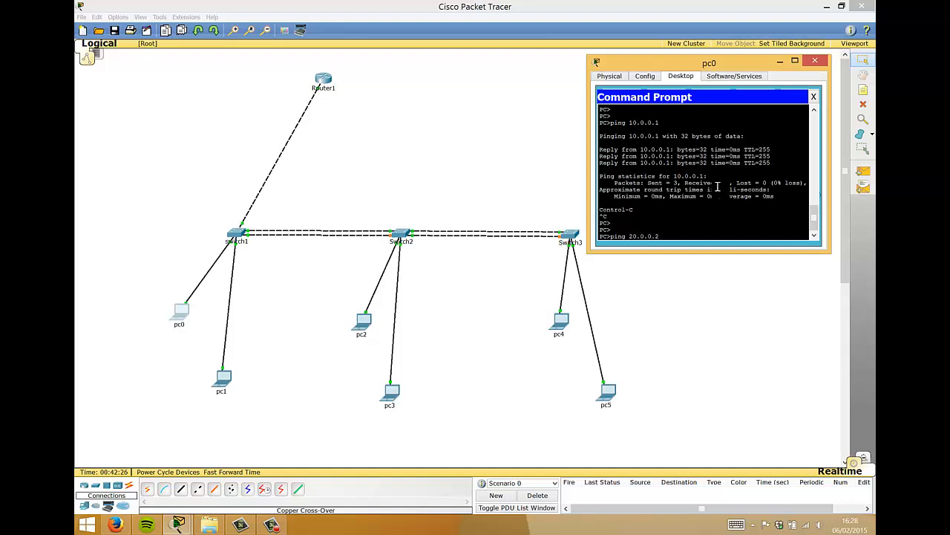
text(.0.2)
key(Return)
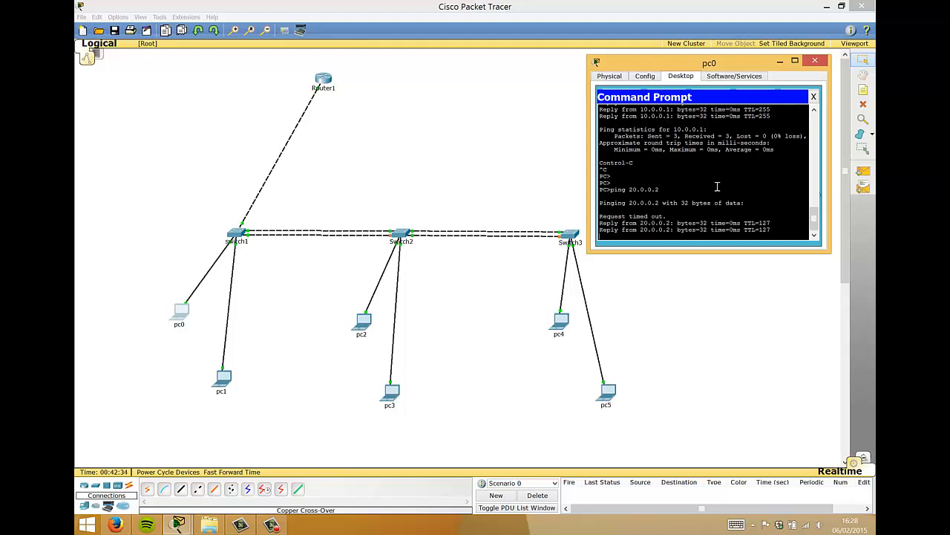
text(ping 10.0.0.1)
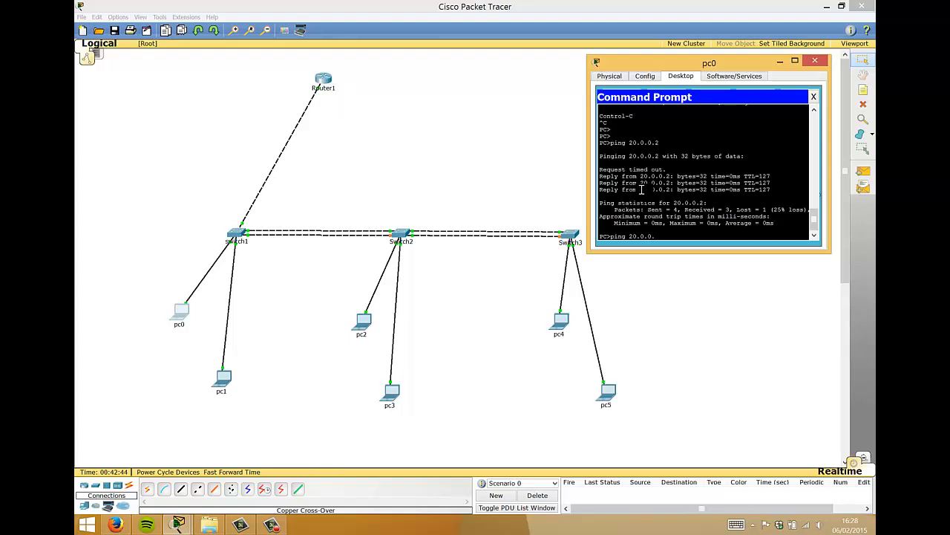
key(BackSpace)
key(BackSpace)
key(BackSpace)
key(BackSpace)
key(BackSpace)
key(BackSpace)
key(BackSpace)
text(10.0.0.4)
key(Return)
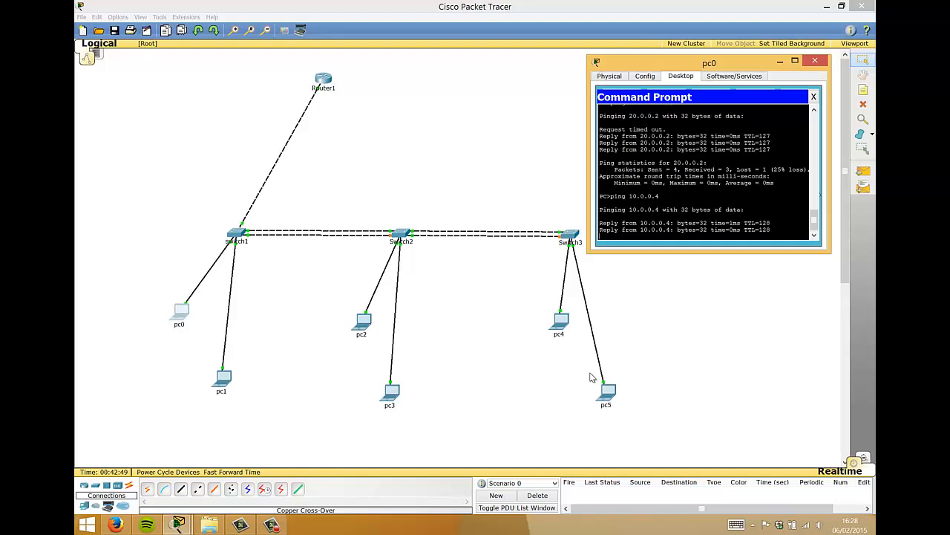
key(ctrl+c)
key(Up)
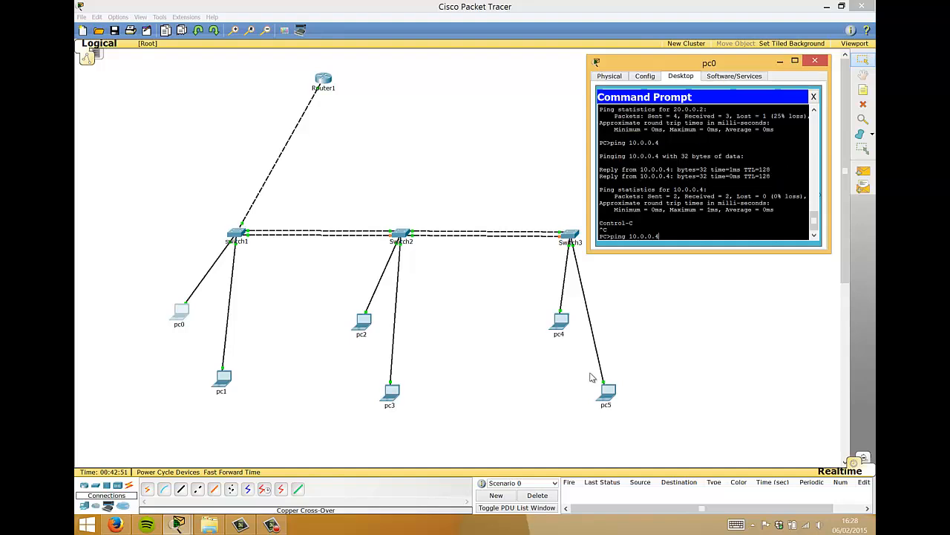
- Close pc0's command prompt window, returning to the VLAN topology with its address notes
click(815, 61)
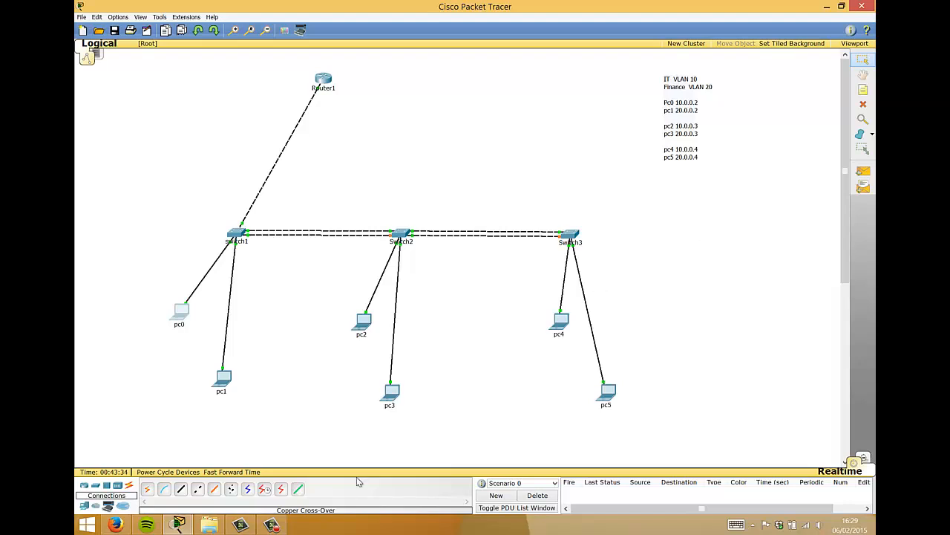
click(271, 525)
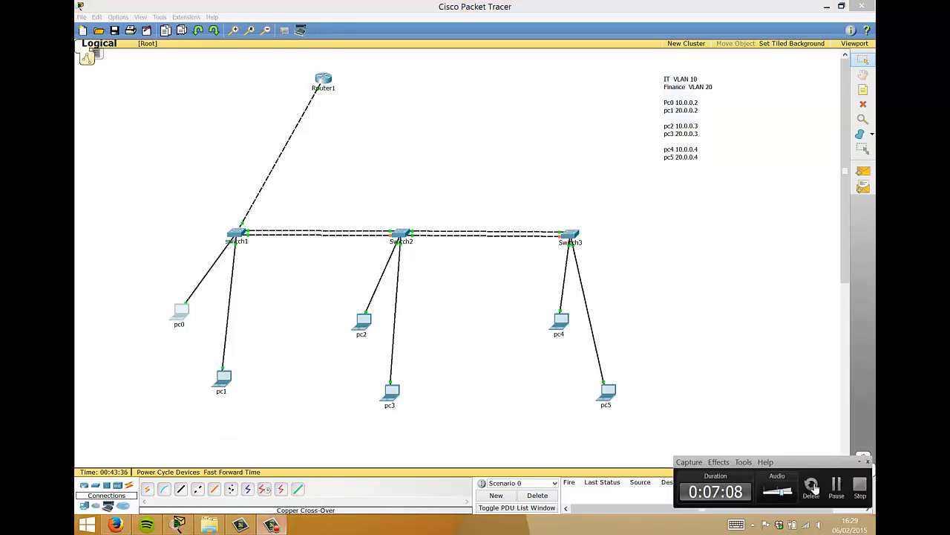